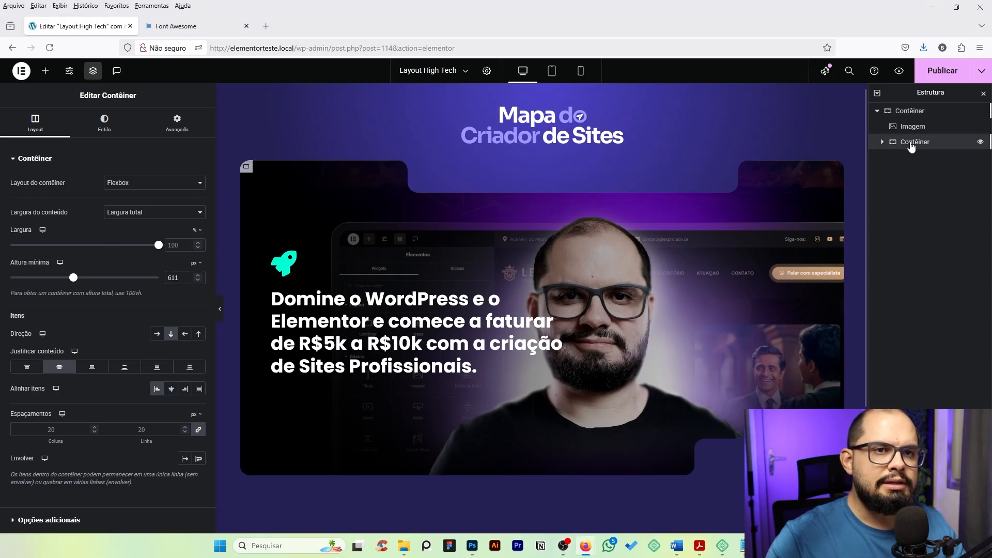
Step: Rename the inner container as "Contêiner Clip Path" and add a button widget inside it, below the heading
{"action": "left_click", "coordinate": [912, 144]}
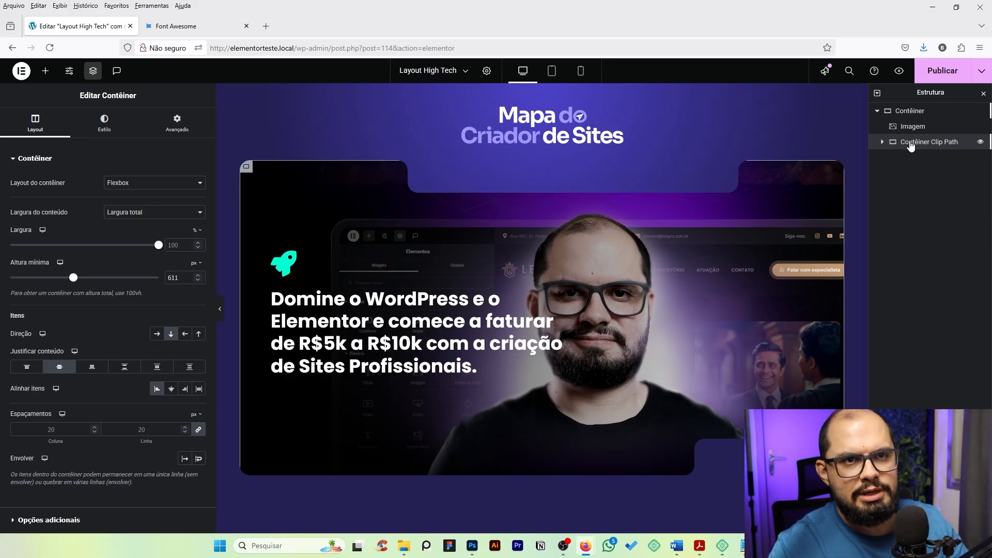
{"action": "left_click", "coordinate": [46, 71]}
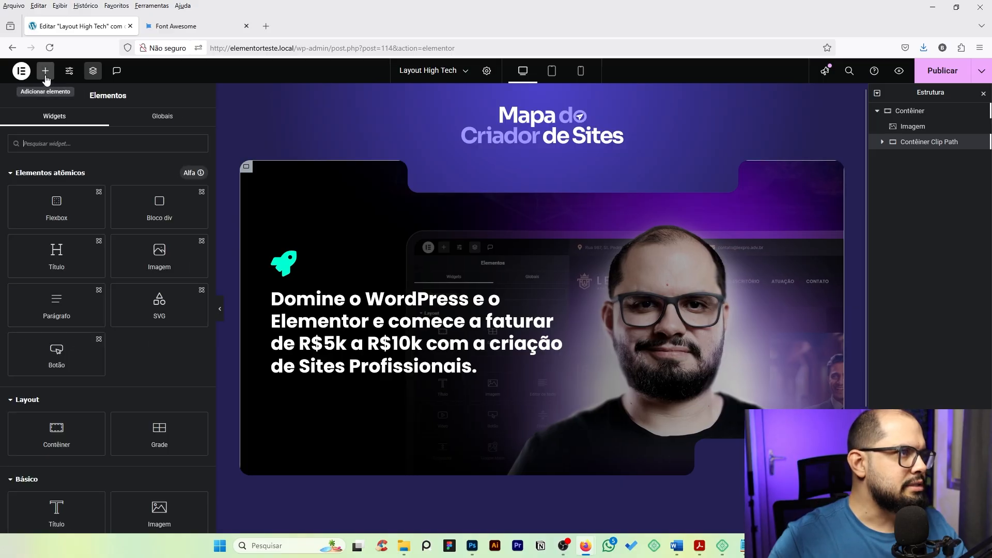
{"action": "scroll", "coordinate": [71, 381], "scroll_direction": "down", "scroll_amount": 5}
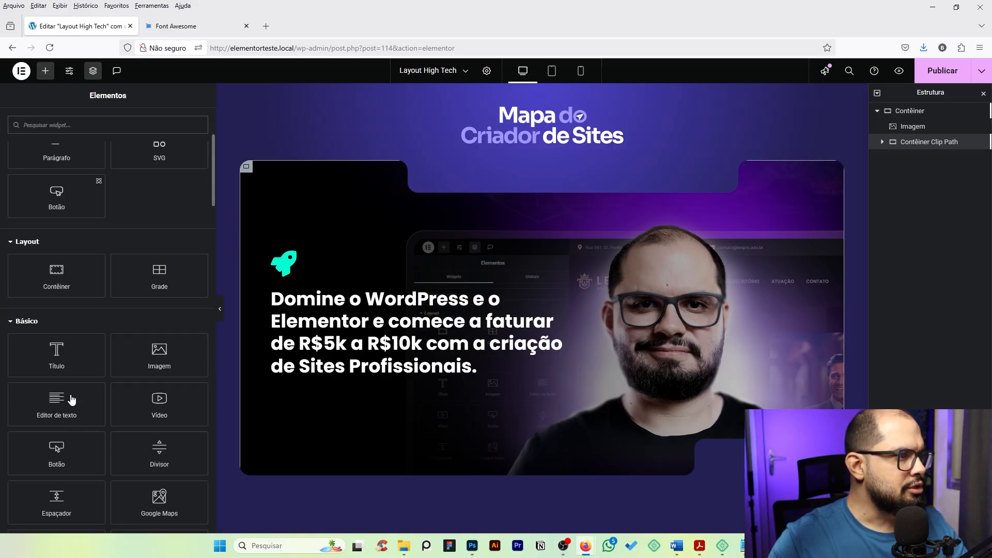
{"action": "left_click_drag", "start_coordinate": [58, 342], "coordinate": [402, 341]}
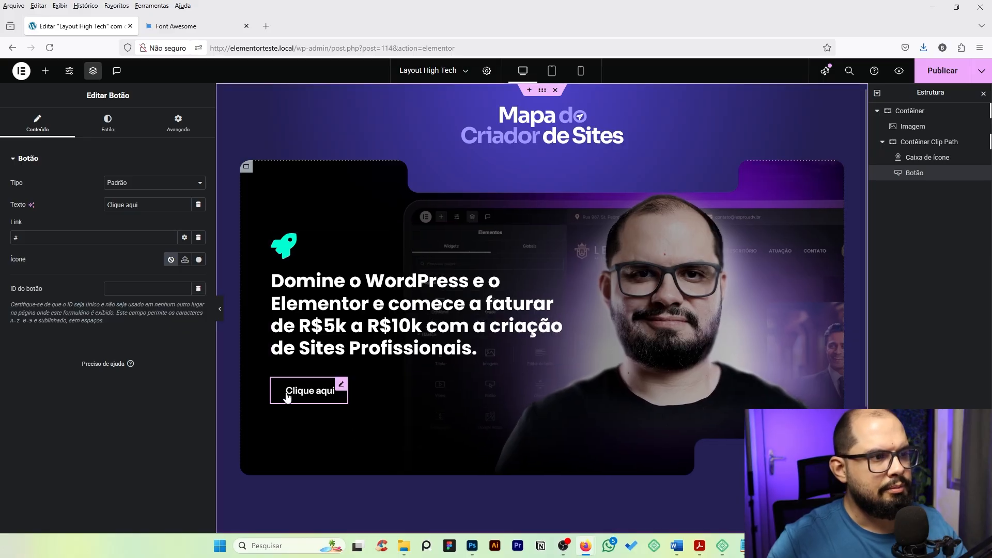
Step: Set the new button's text to "Saiba Mais"
{"action": "left_click", "coordinate": [184, 128]}
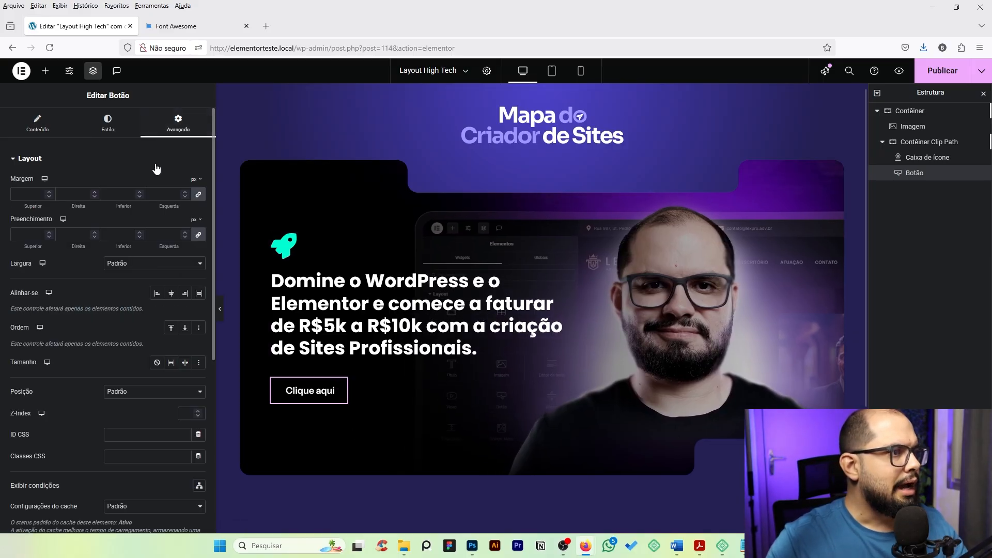
{"action": "left_click", "coordinate": [60, 159]}
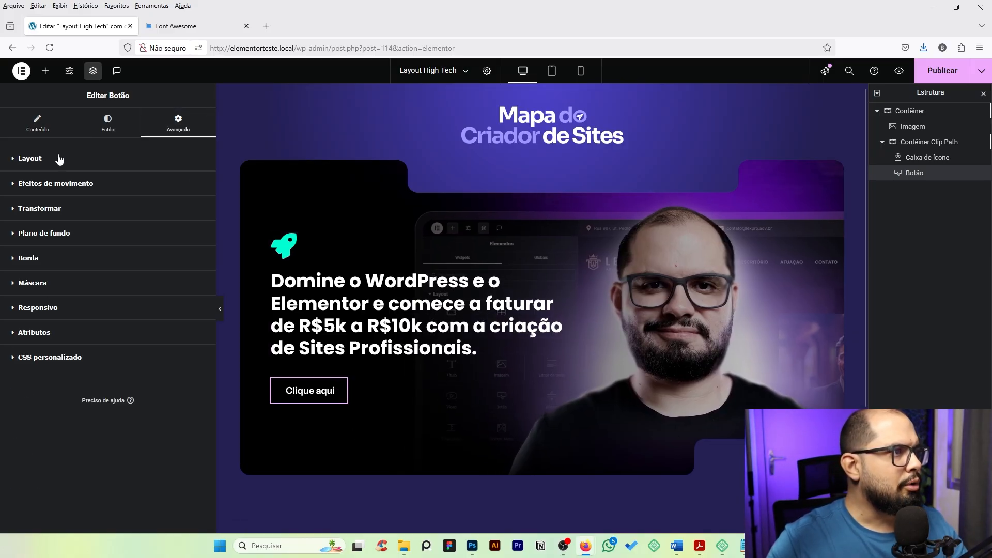
{"action": "left_click", "coordinate": [108, 128]}
{"action": "left_click", "coordinate": [42, 132]}
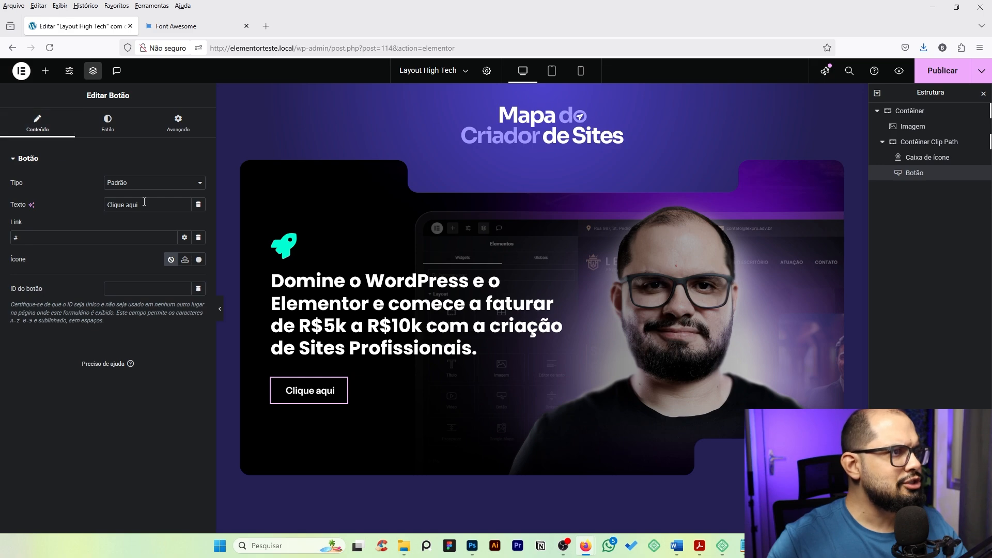
{"action": "type", "text": "Saiba Mais"}
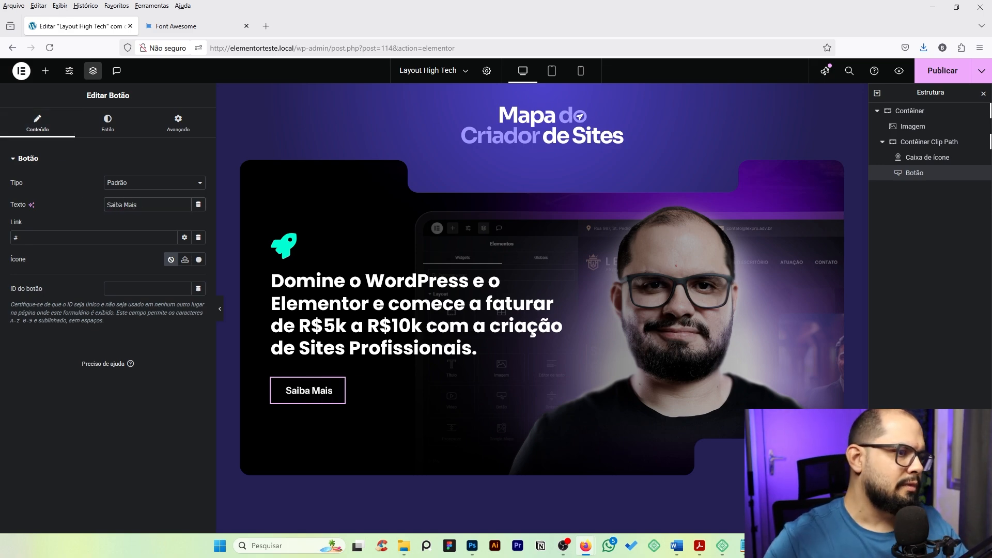
Step: Set the "Saiba Mais" button's text color to white, #FFFFFF
{"action": "left_click", "coordinate": [102, 127]}
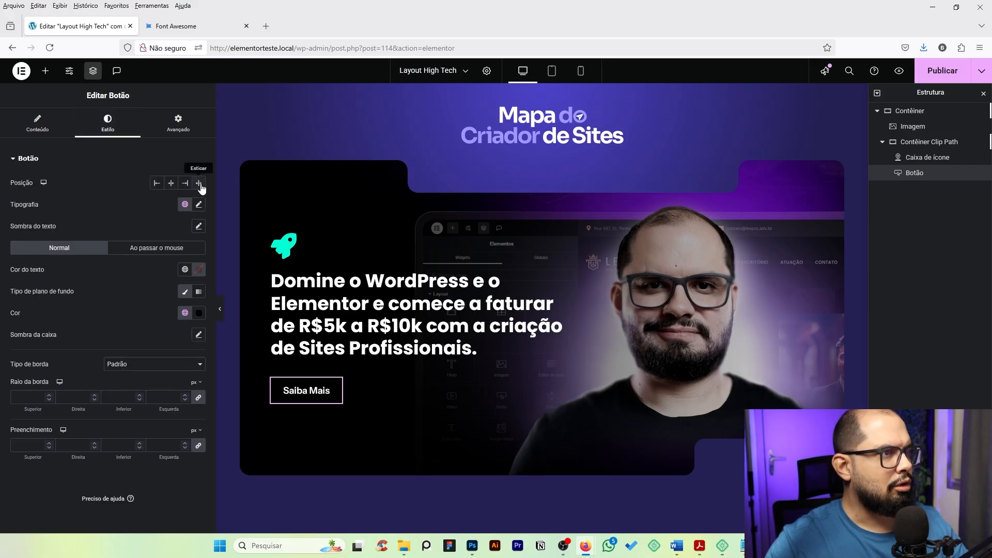
{"action": "left_click", "coordinate": [199, 269]}
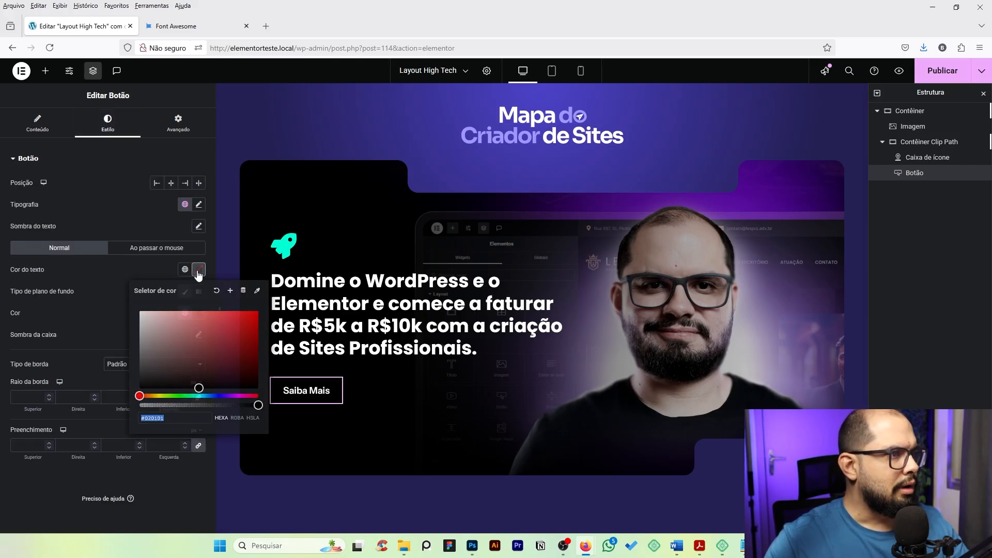
{"action": "type", "text": "#FFFFFF"}
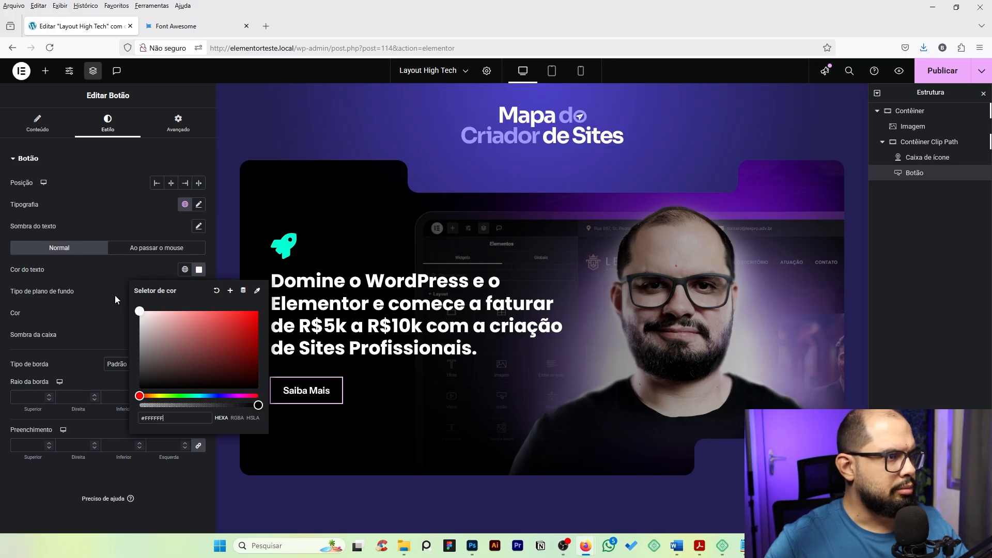
{"action": "left_click", "coordinate": [127, 263]}
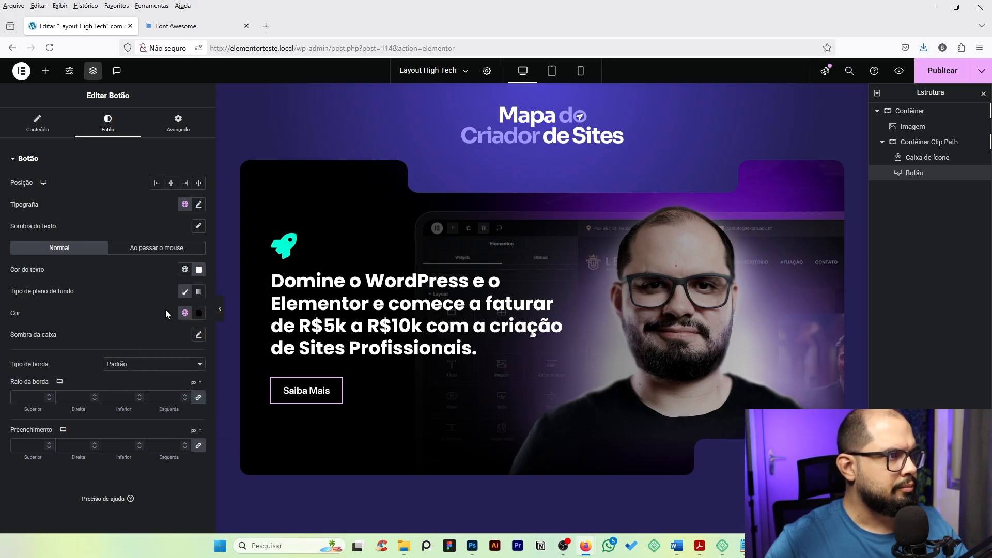
Step: Sample the page's dark purple as the button's background color and lighten it to #342F72
{"action": "left_click", "coordinate": [198, 313]}
{"action": "left_click", "coordinate": [256, 334]}
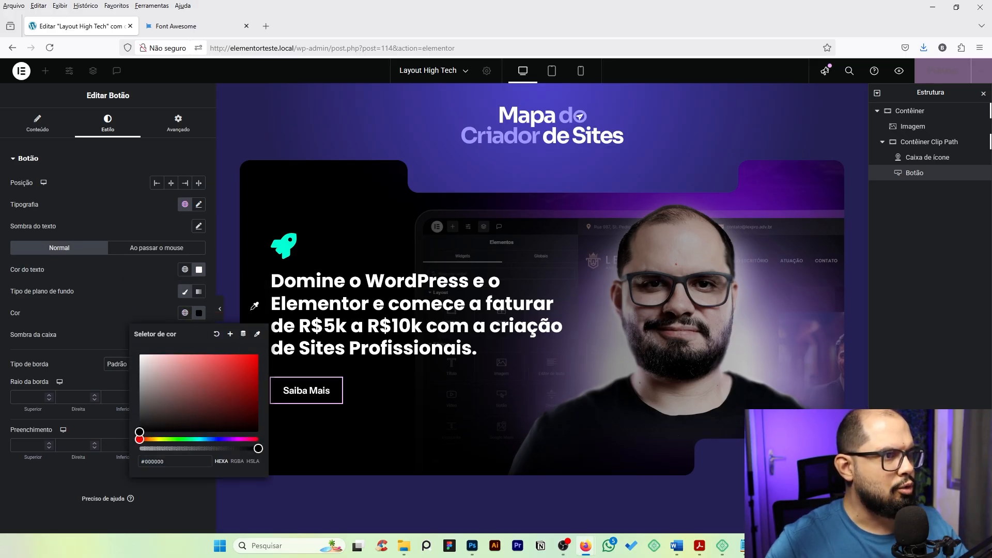
{"action": "left_click", "coordinate": [238, 284]}
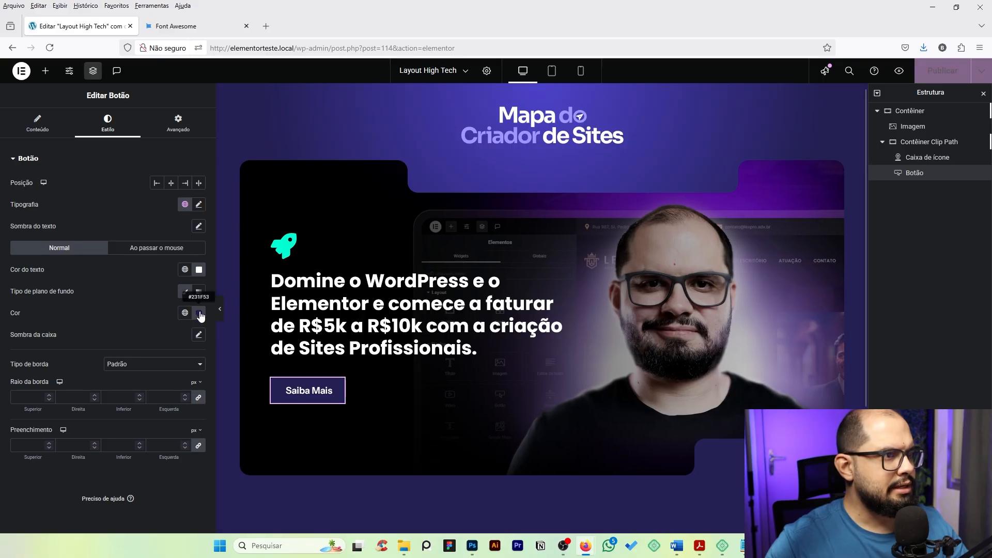
{"action": "left_click", "coordinate": [199, 314]}
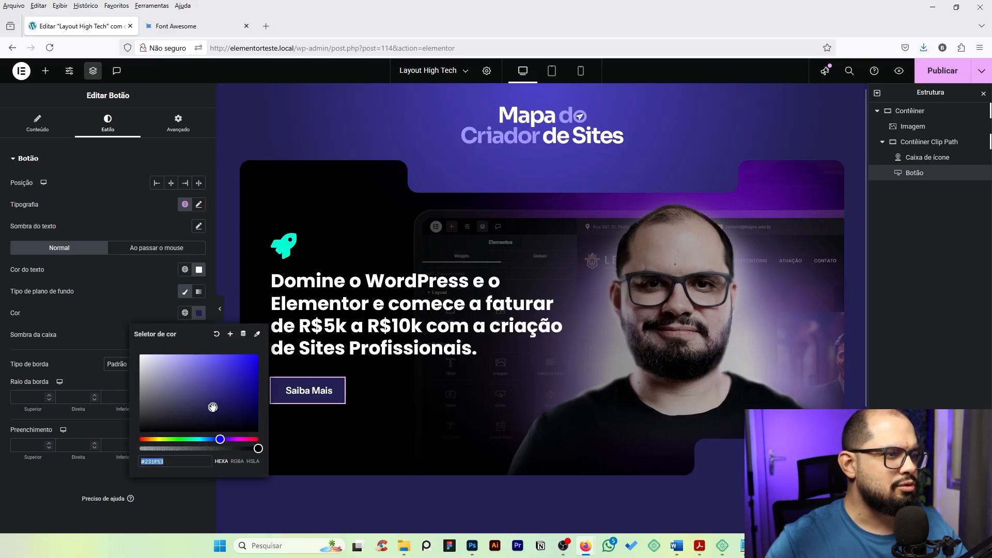
{"action": "left_click_drag", "start_coordinate": [213, 407], "coordinate": [209, 396]}
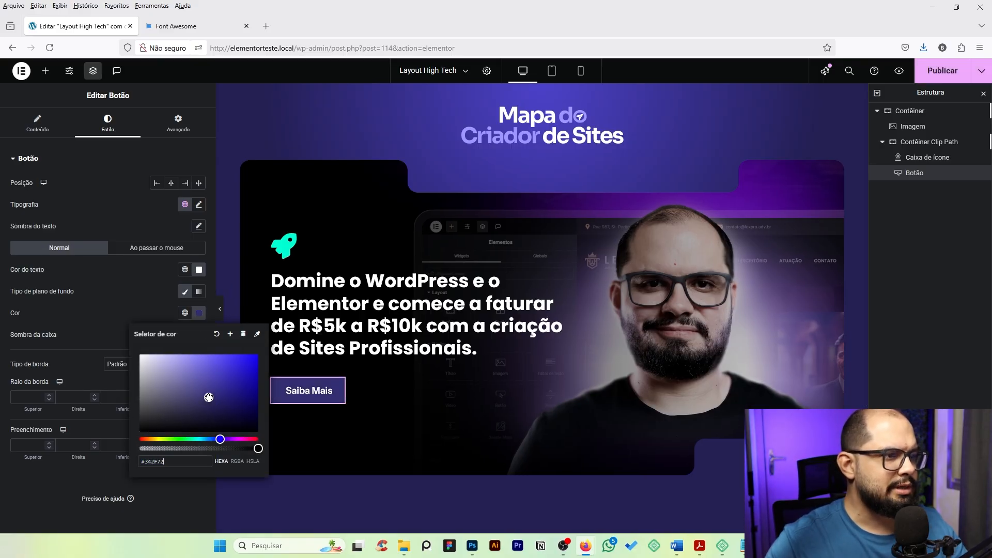
{"action": "left_click", "coordinate": [151, 312]}
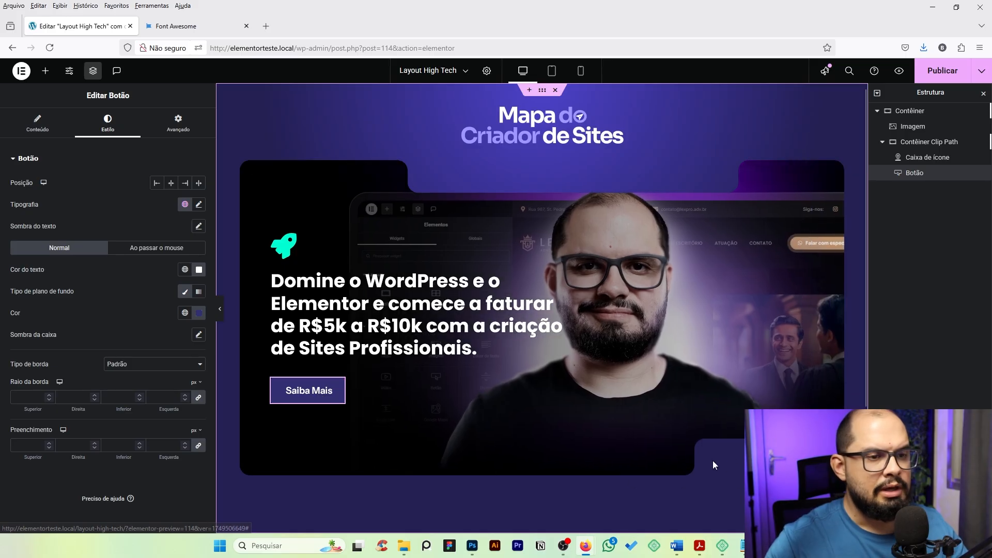
Step: Give the "Saiba Mais" button a custom width of 275 px
{"action": "left_click", "coordinate": [184, 129]}
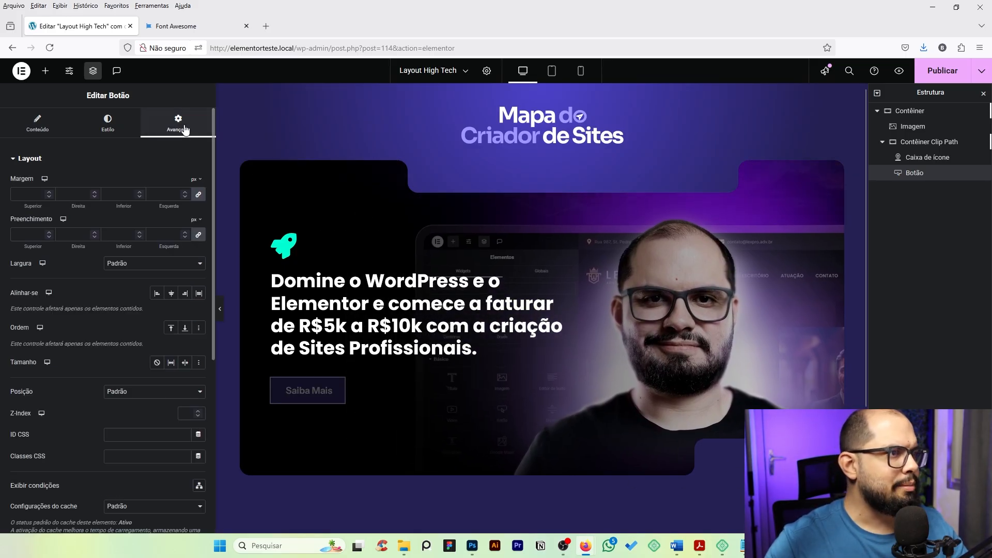
{"action": "left_click", "coordinate": [144, 265]}
{"action": "left_click", "coordinate": [158, 317]}
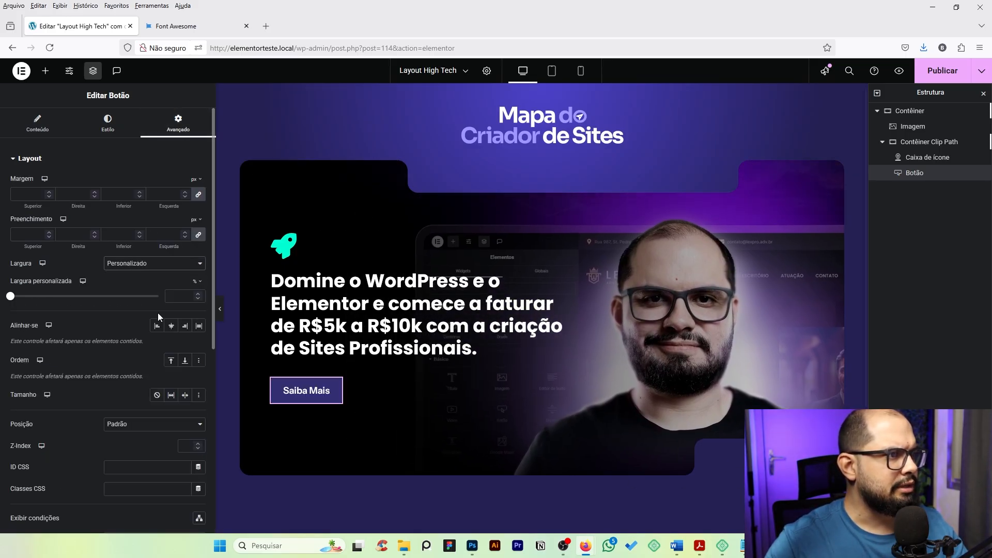
{"action": "left_click", "coordinate": [196, 283]}
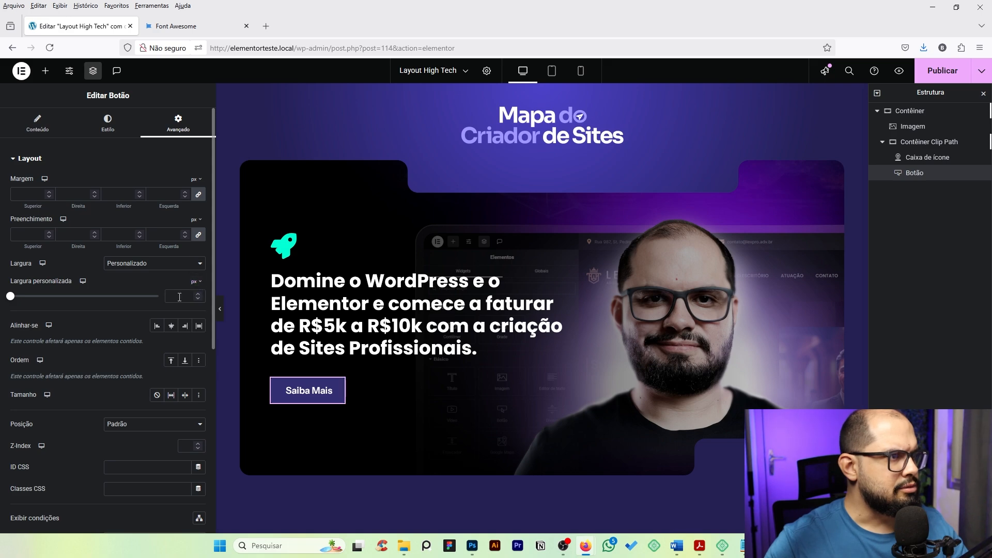
{"action": "type", "text": "275"}
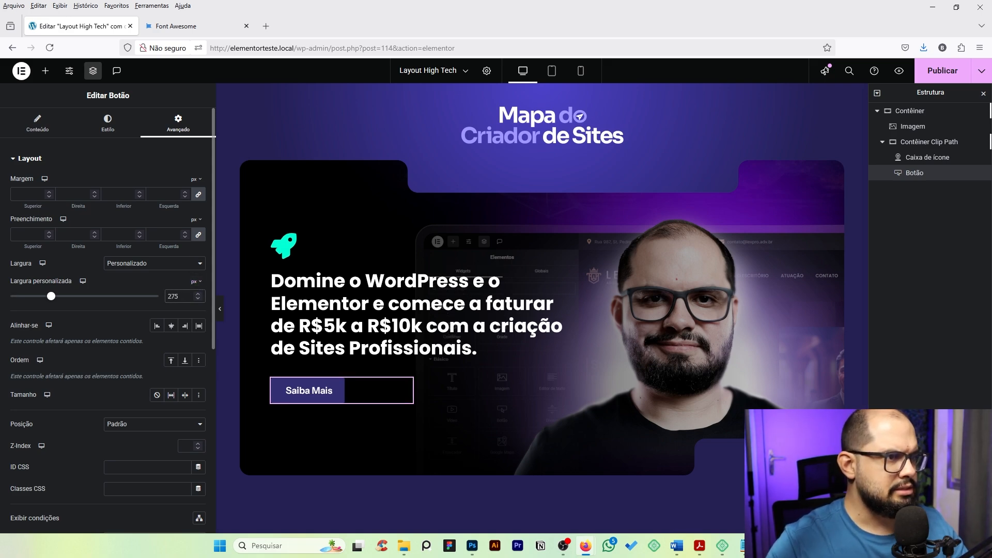
Step: Stretch the button to fill its width and set its border radius and padding to 15 px on all sides
{"action": "left_click", "coordinate": [108, 129]}
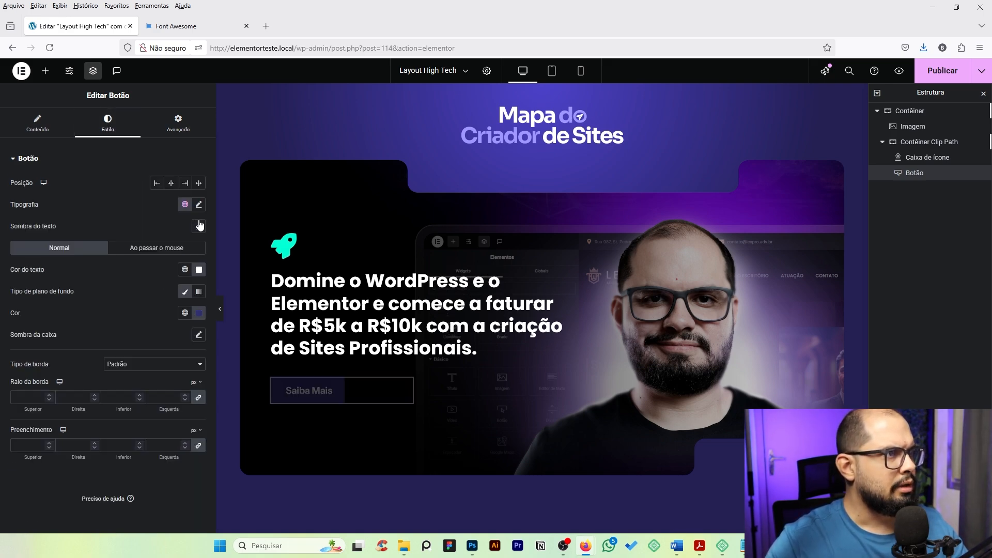
{"action": "left_click", "coordinate": [198, 183]}
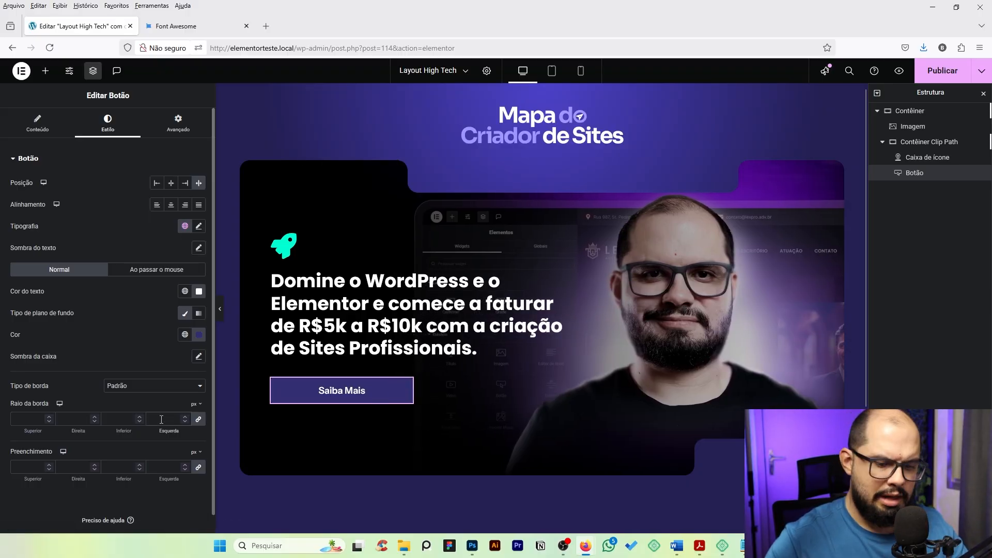
{"action": "left_click", "coordinate": [156, 465]}
{"action": "type", "text": "15"}
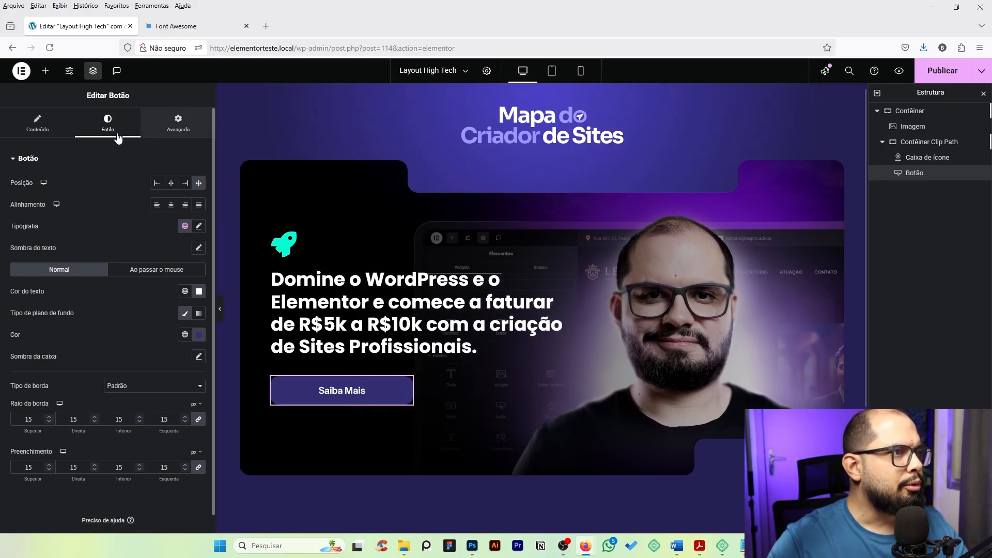
Step: Change the "Saiba Mais" button's positioning to absolute (Absoluto)
{"action": "left_click", "coordinate": [178, 124]}
{"action": "left_click", "coordinate": [49, 160]}
{"action": "left_click", "coordinate": [49, 160]}
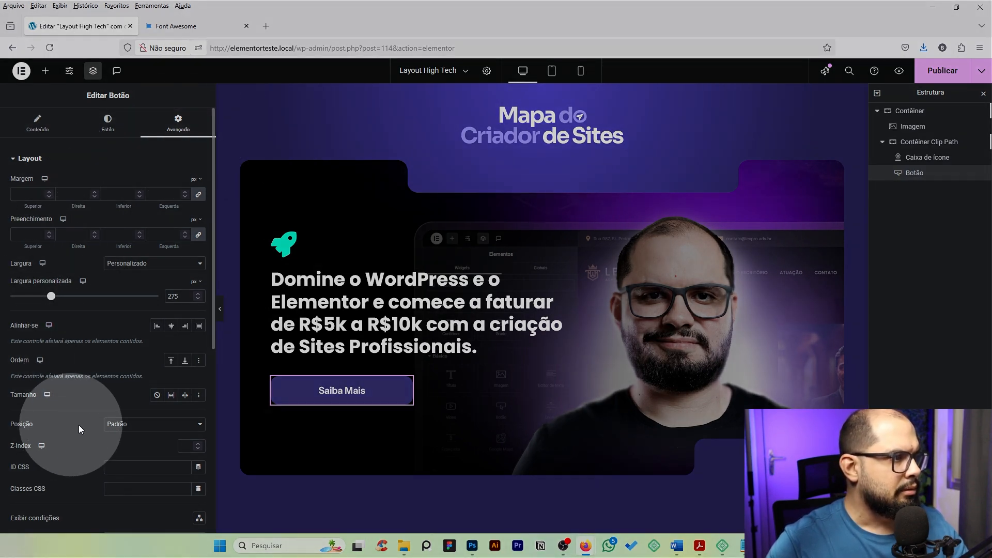
{"action": "left_click", "coordinate": [129, 423]}
{"action": "left_click", "coordinate": [122, 452]}
{"action": "scroll", "coordinate": [130, 448], "scroll_direction": "down", "scroll_amount": 2}
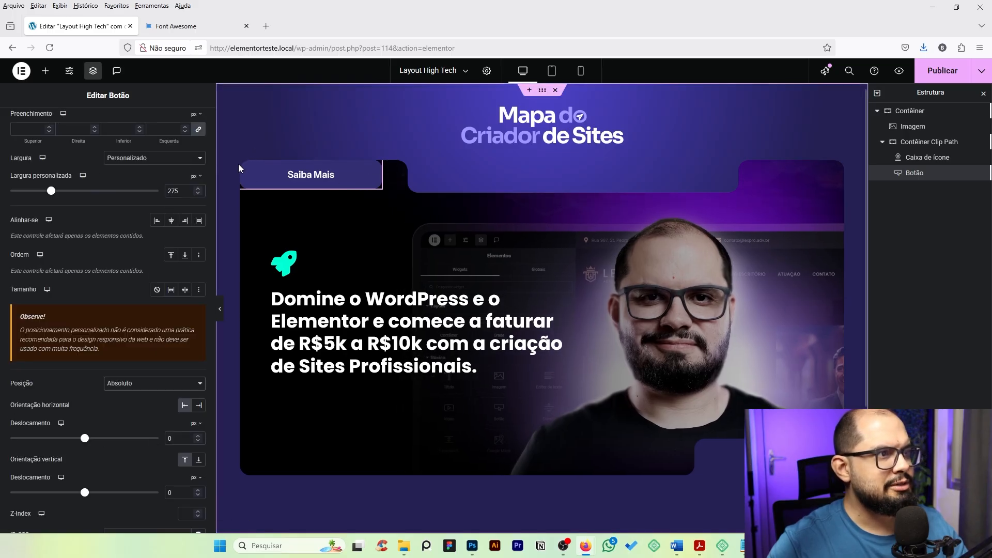
{"action": "scroll", "coordinate": [129, 348], "scroll_direction": "down", "scroll_amount": 2}
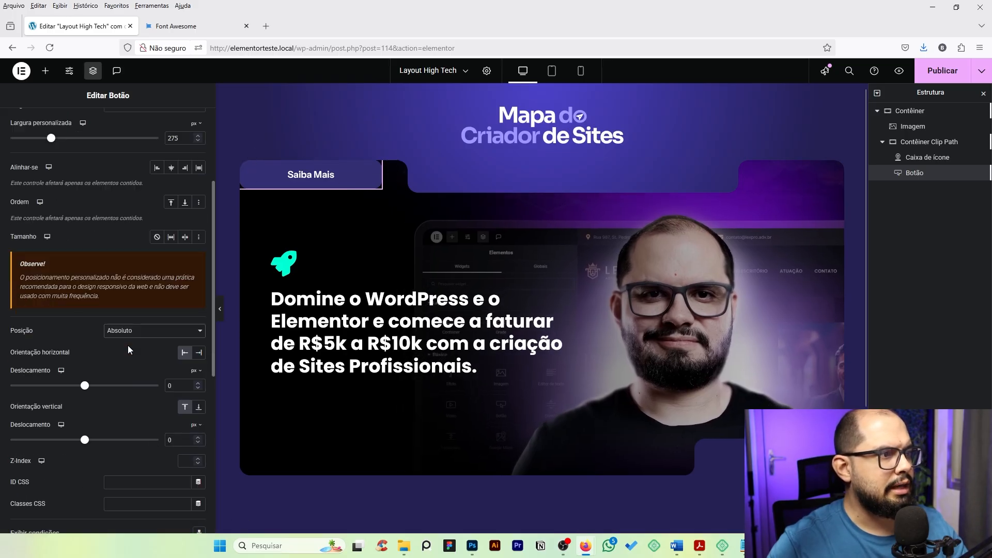
Step: Try anchoring the button to the container's right and bottom edges, and restore its left and top orientation
{"action": "left_click", "coordinate": [199, 353]}
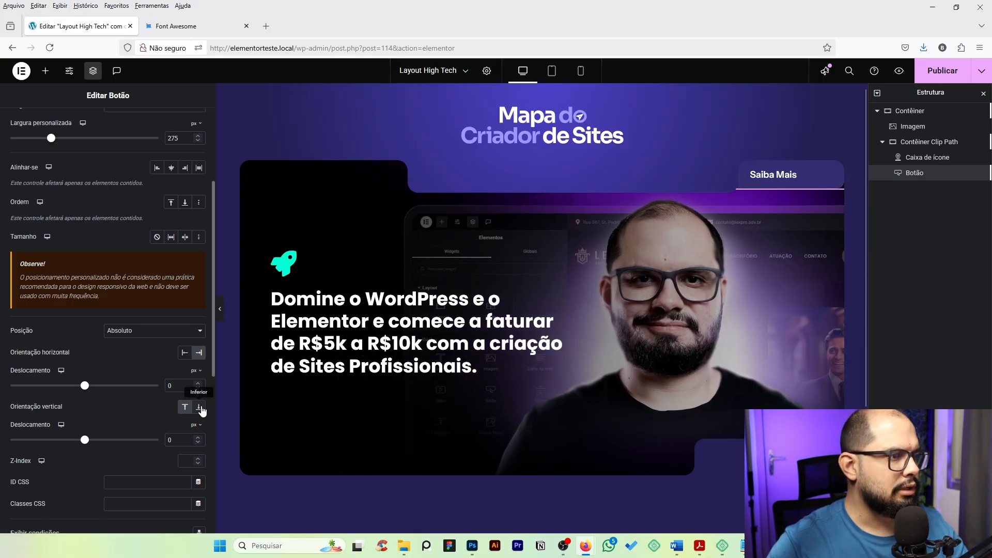
{"action": "left_click", "coordinate": [198, 407]}
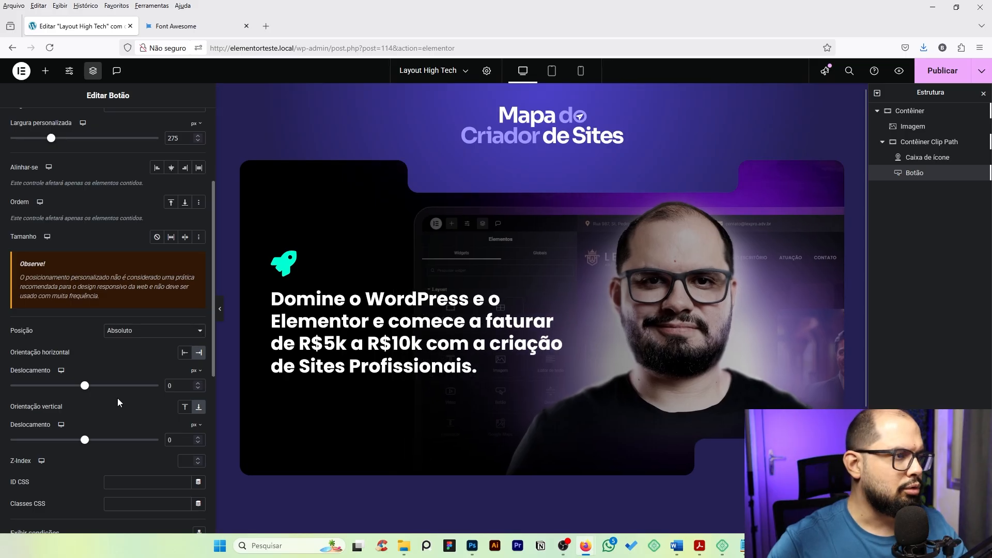
{"action": "left_click", "coordinate": [184, 407]}
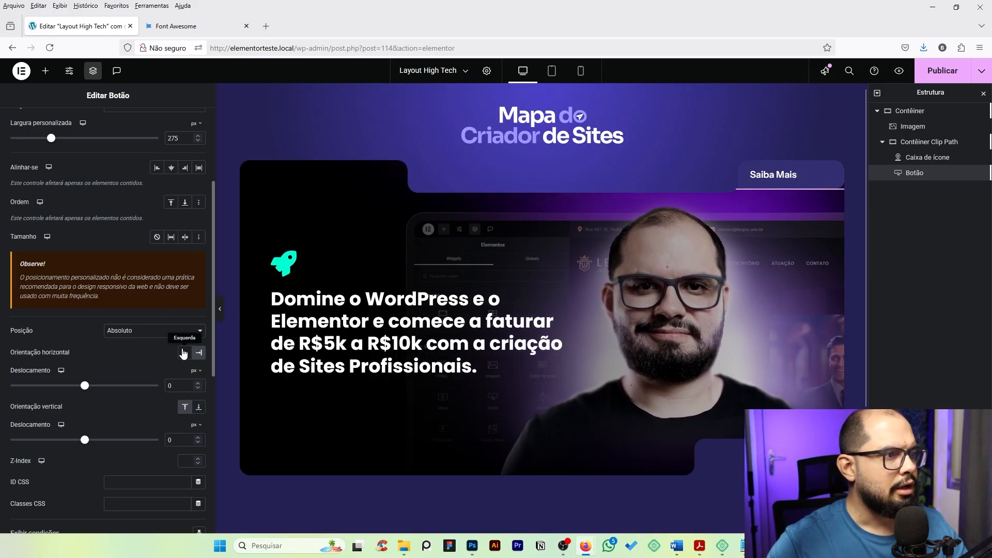
{"action": "left_click", "coordinate": [184, 353]}
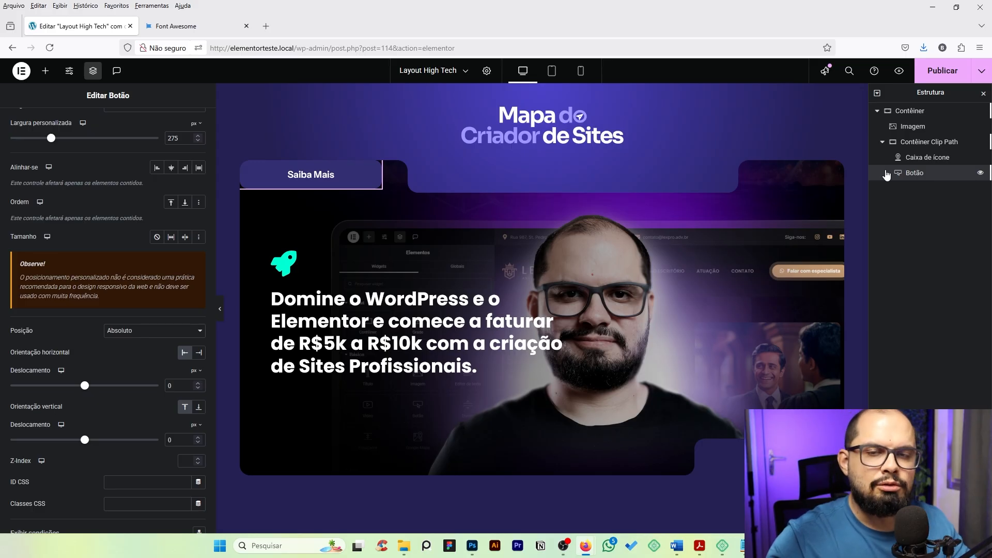
Step: Add a new container between the logo image and the Contêiner Clip Path
{"action": "left_click", "coordinate": [882, 143]}
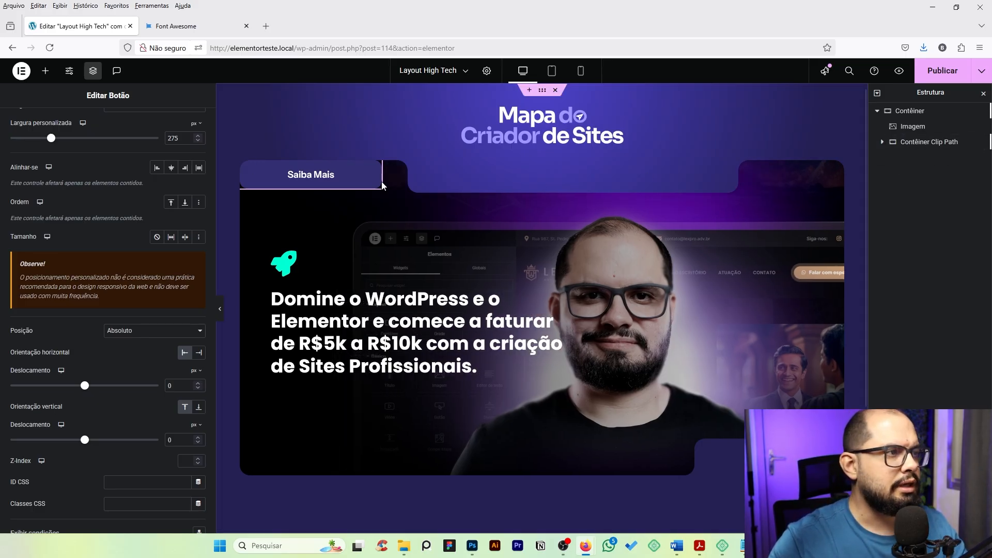
{"action": "left_click", "coordinate": [45, 71]}
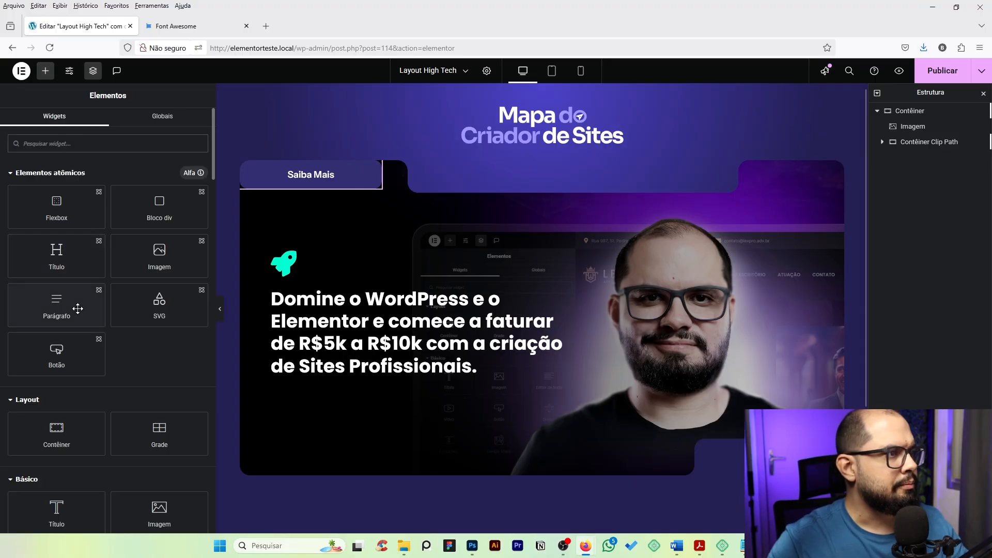
{"action": "scroll", "coordinate": [78, 308], "scroll_direction": "down", "scroll_amount": 2}
{"action": "left_click_drag", "start_coordinate": [64, 328], "coordinate": [910, 143]}
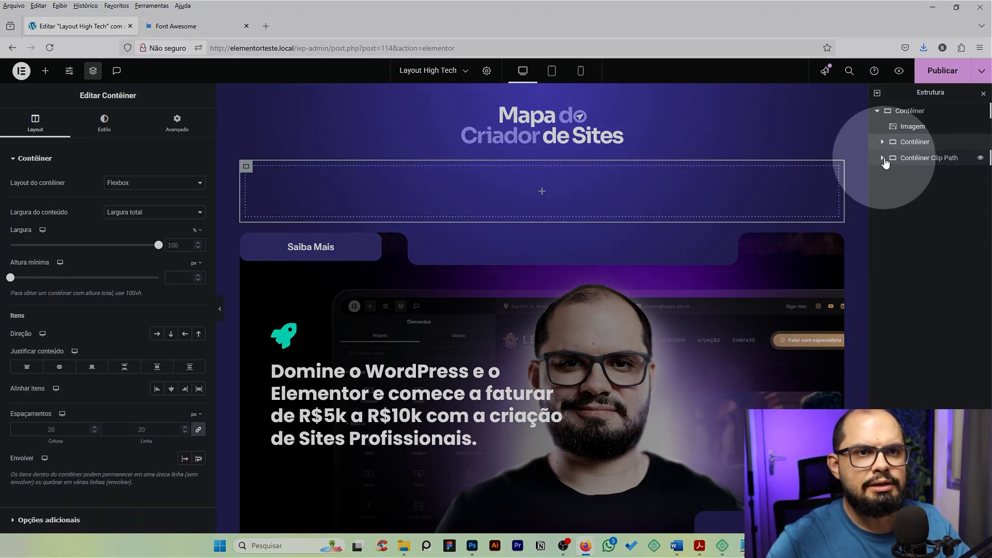
Step: Nest the Contêiner Clip Path inside the new container and move the button out of it, directly above it in the same new container
{"action": "left_click", "coordinate": [882, 158]}
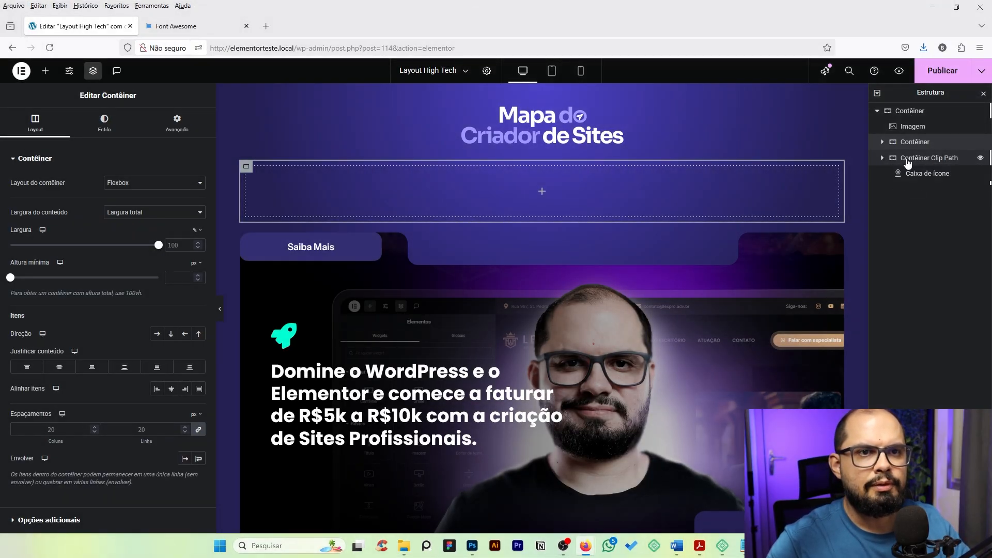
{"action": "mouse_move", "coordinate": [910, 160]}
{"action": "left_mouse_down"}
{"action": "mouse_move", "coordinate": [914, 151]}
{"action": "mouse_move", "coordinate": [918, 159]}
{"action": "left_mouse_up"}
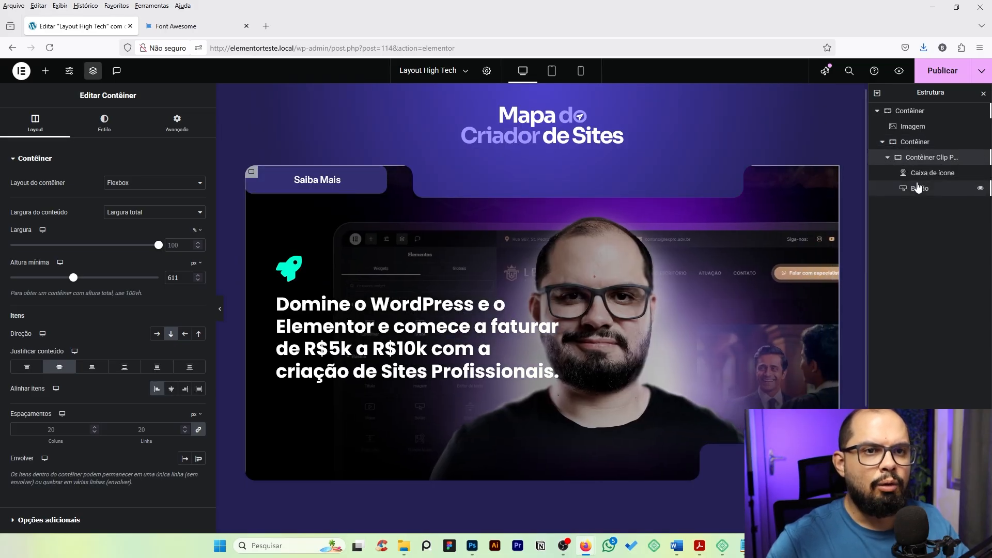
{"action": "left_click", "coordinate": [921, 189]}
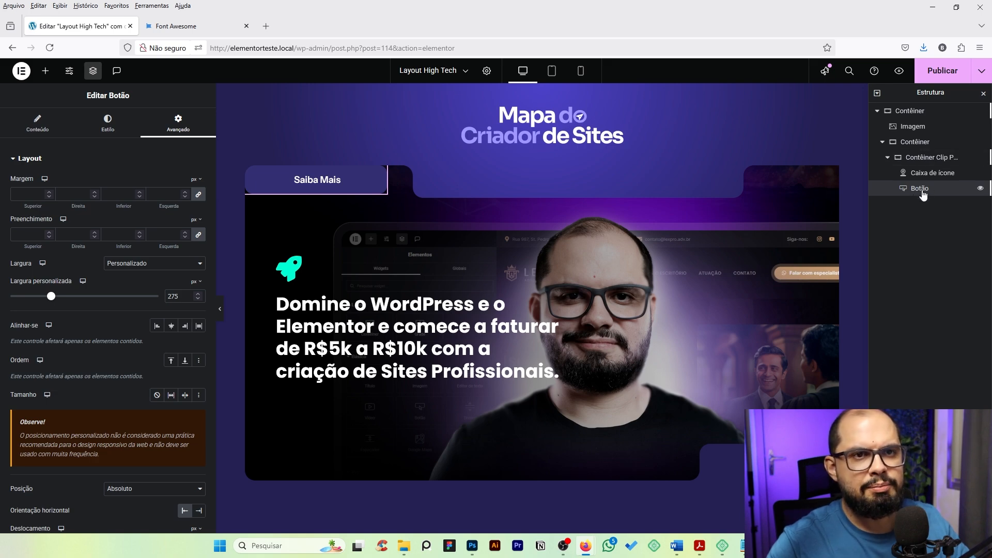
{"action": "left_click_drag", "start_coordinate": [922, 190], "coordinate": [910, 149]}
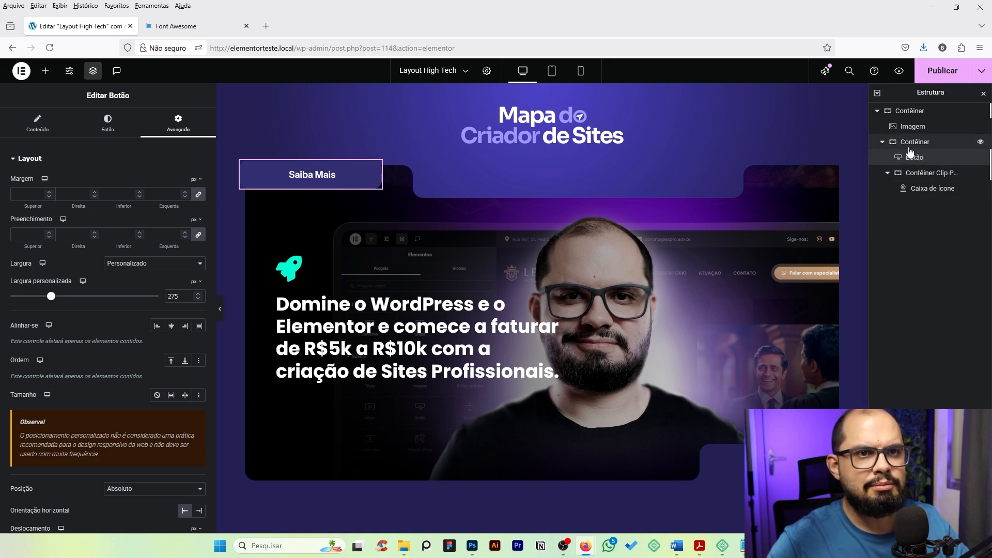
Step: Rename the new outer container to "Contêiner Pai" and set its padding to 0 on all sides
{"action": "left_click", "coordinate": [915, 142]}
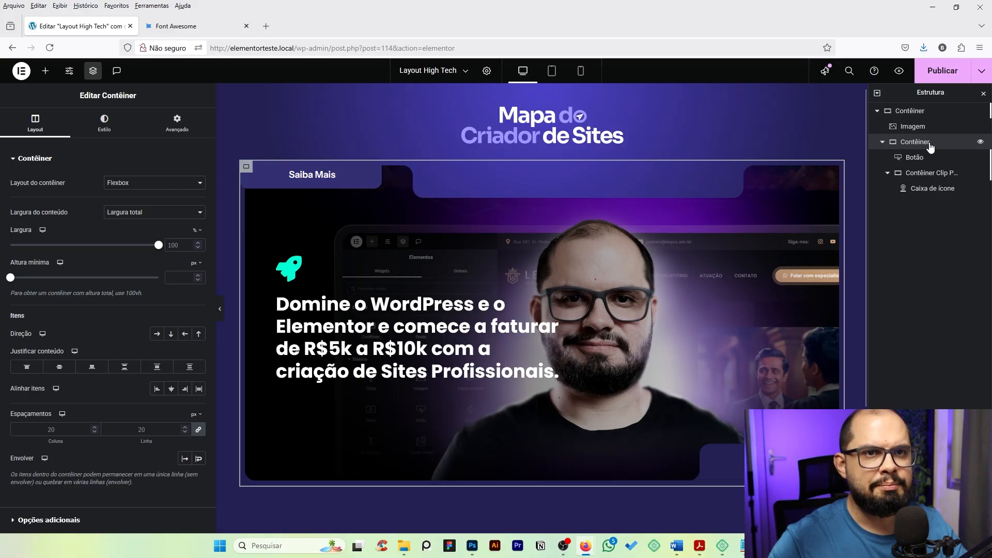
{"action": "double_click", "coordinate": [929, 145]}
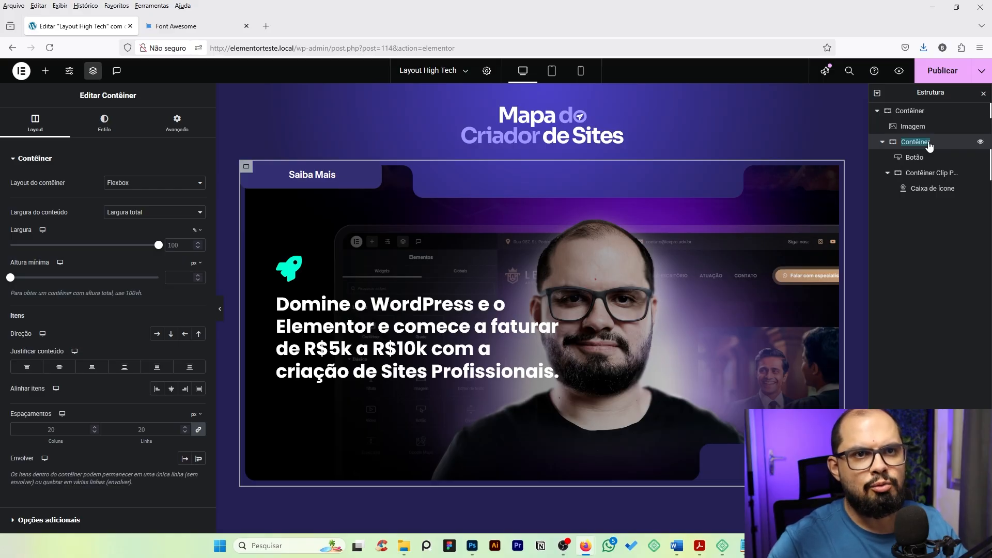
{"action": "type", "text": "Pai"}
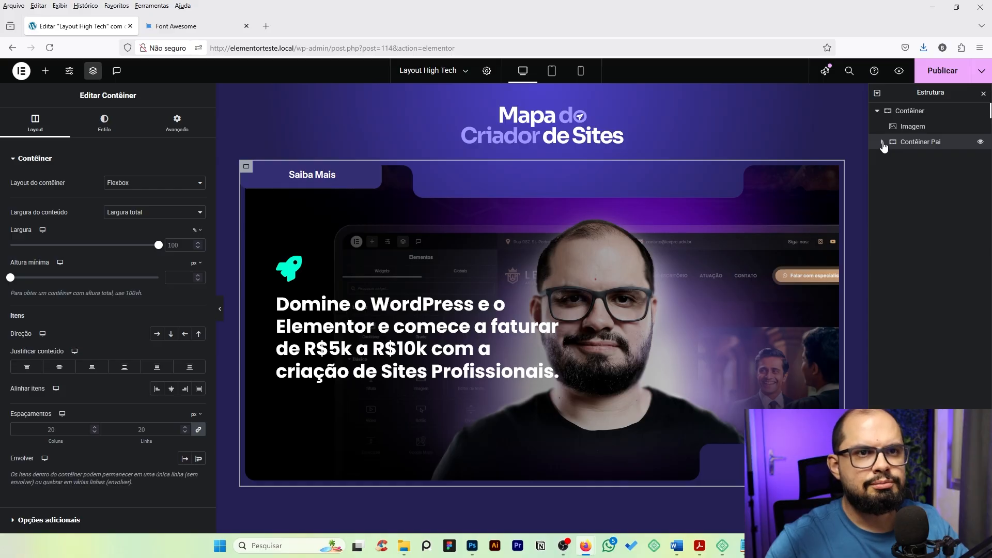
{"action": "left_click", "coordinate": [883, 144]}
{"action": "left_click", "coordinate": [888, 175]}
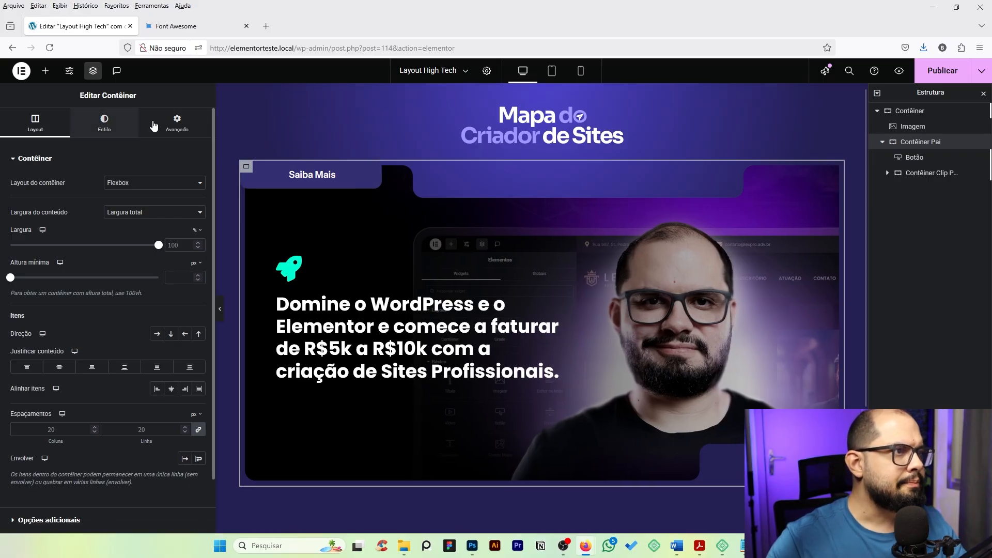
{"action": "left_click", "coordinate": [174, 124]}
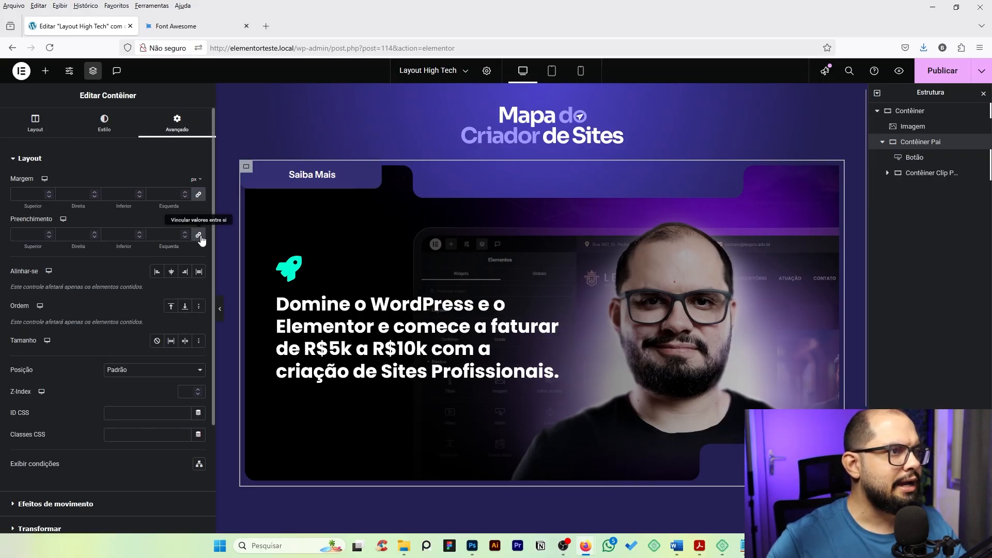
{"action": "left_click", "coordinate": [199, 234]}
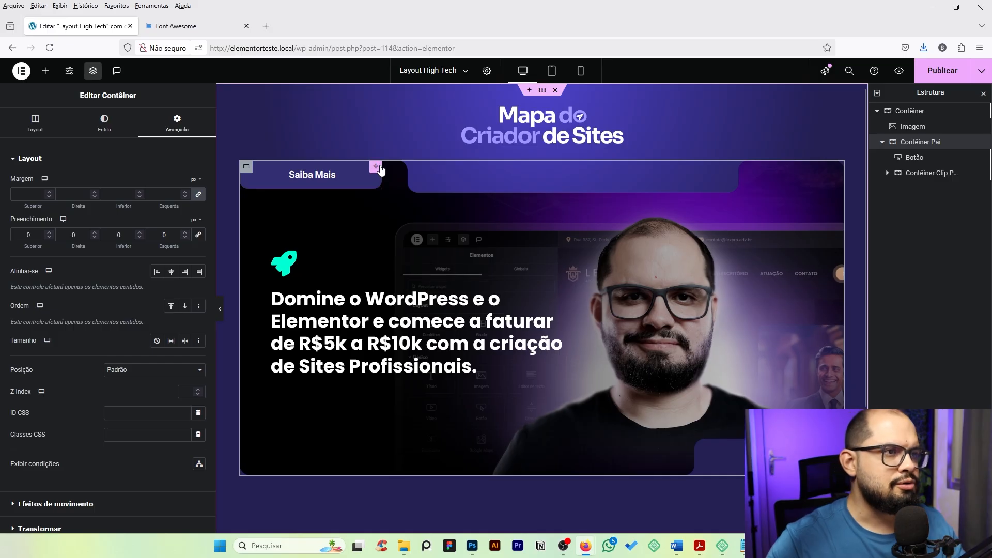
Step: Anchor the "Saiba Mais" button to the parent container's right and bottom edges and check the placement without the editing panels
{"action": "left_click", "coordinate": [381, 169]}
{"action": "scroll", "coordinate": [166, 308], "scroll_direction": "down", "scroll_amount": 4}
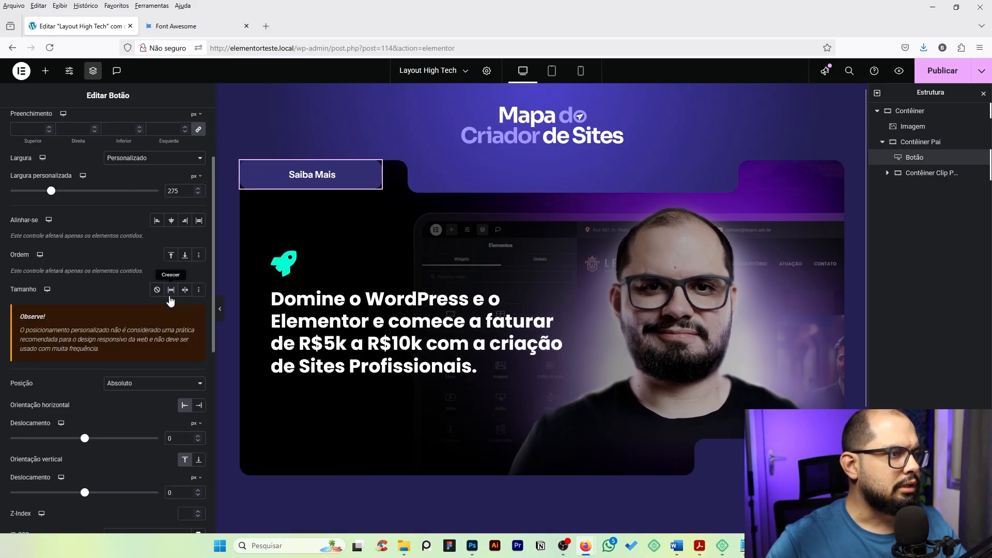
{"action": "left_click", "coordinate": [199, 299]}
{"action": "left_click", "coordinate": [199, 354]}
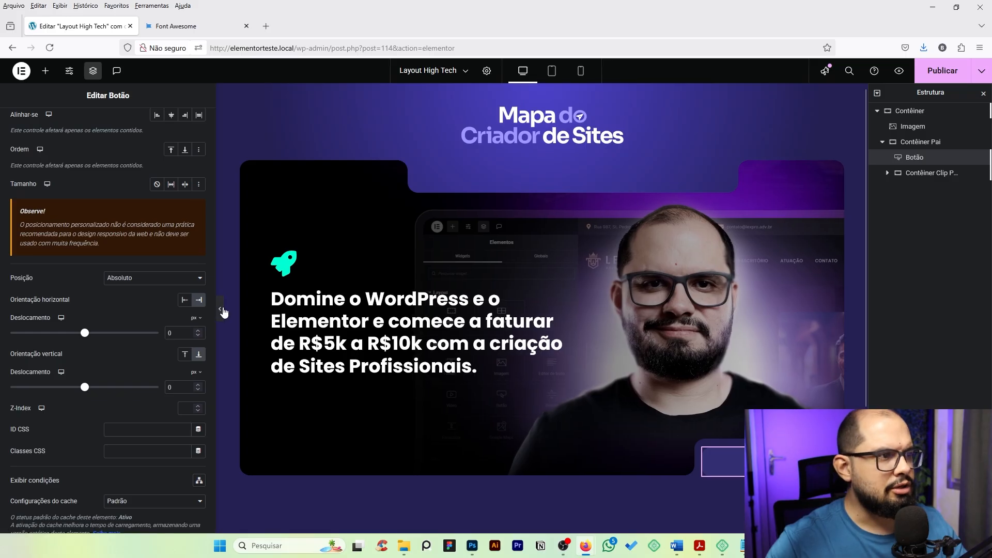
{"action": "left_click", "coordinate": [220, 308]}
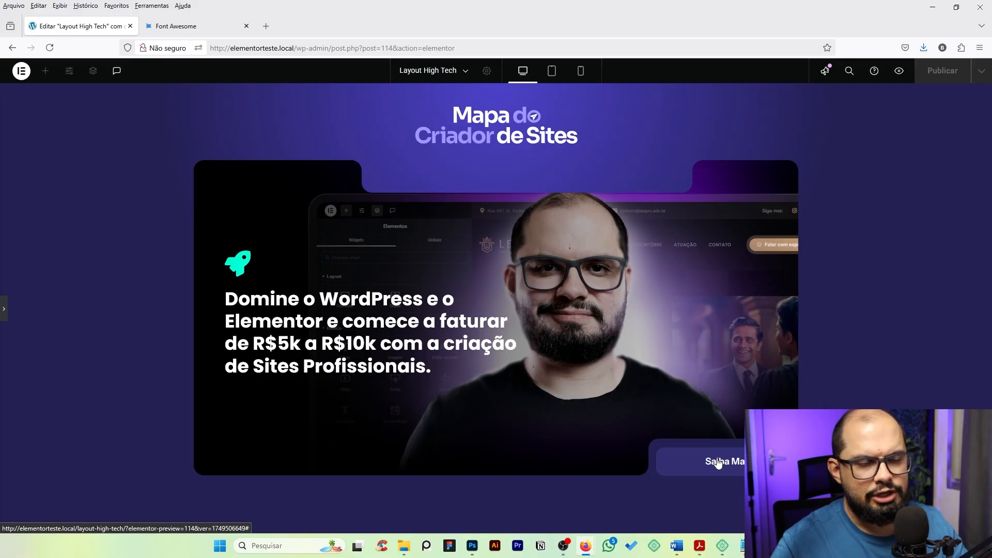
{"action": "left_click", "coordinate": [5, 316]}
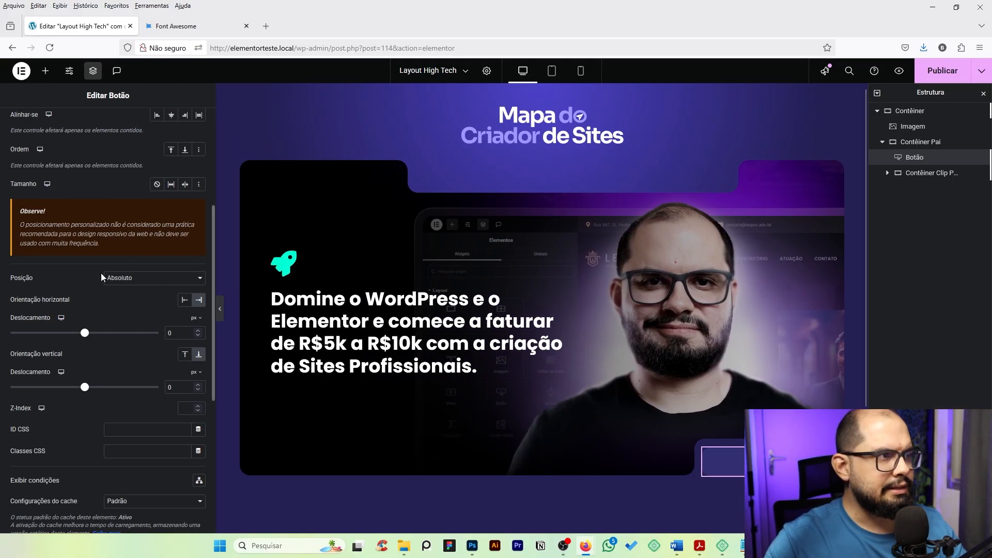
Step: Set the "Saiba Mais" button's normal background colour to #403B83
{"action": "scroll", "coordinate": [100, 272], "scroll_direction": "up", "scroll_amount": 5}
{"action": "left_click", "coordinate": [108, 127]}
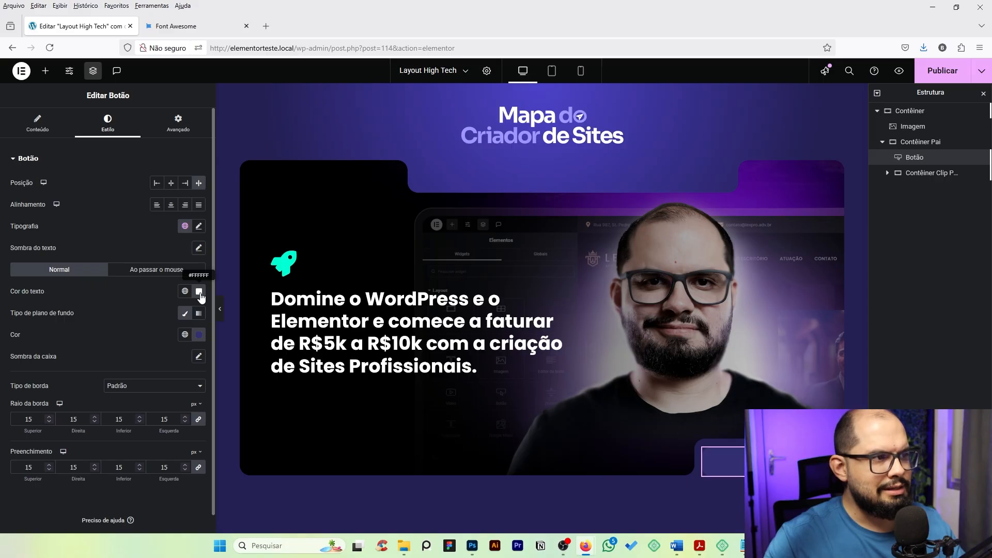
{"action": "left_click", "coordinate": [200, 336]}
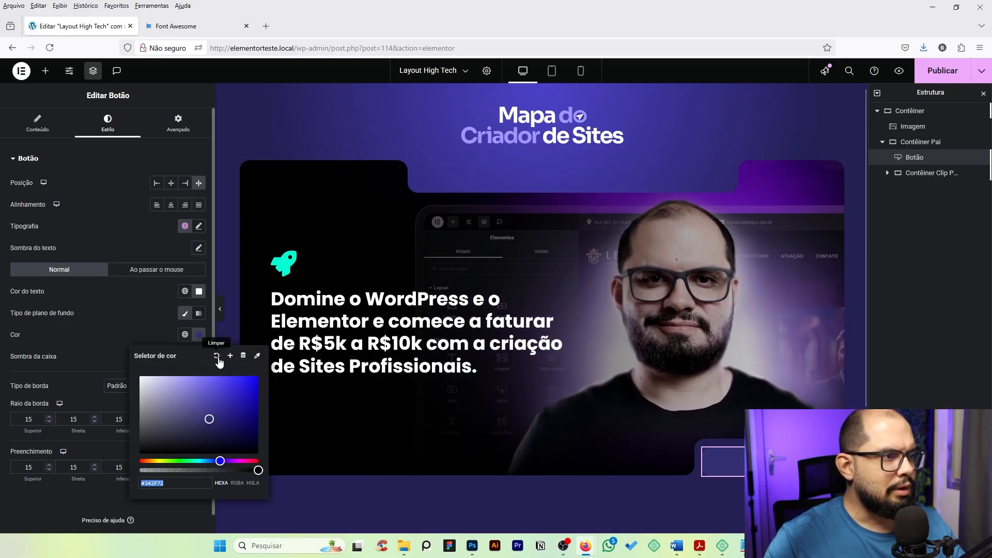
{"action": "left_click_drag", "start_coordinate": [209, 418], "coordinate": [205, 414]}
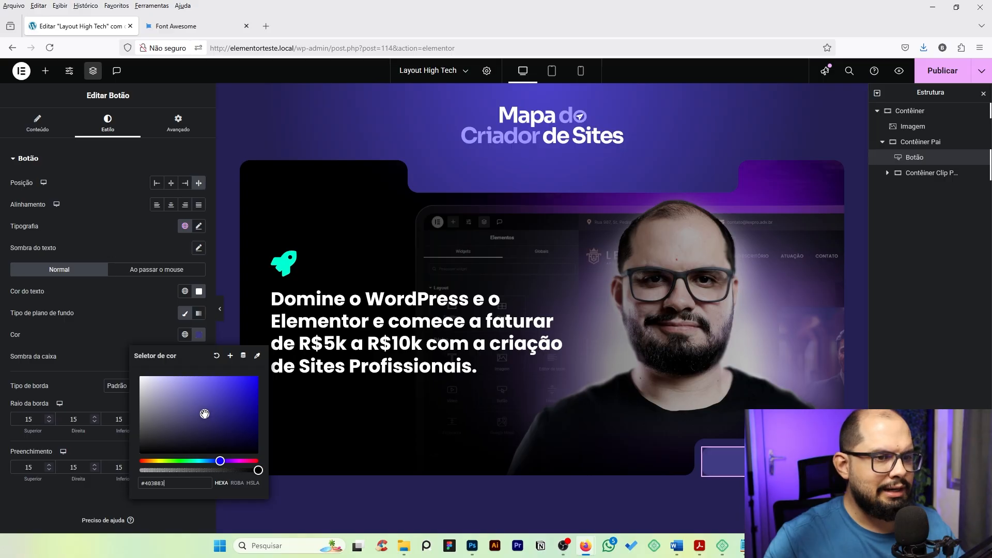
{"action": "left_click", "coordinate": [169, 331]}
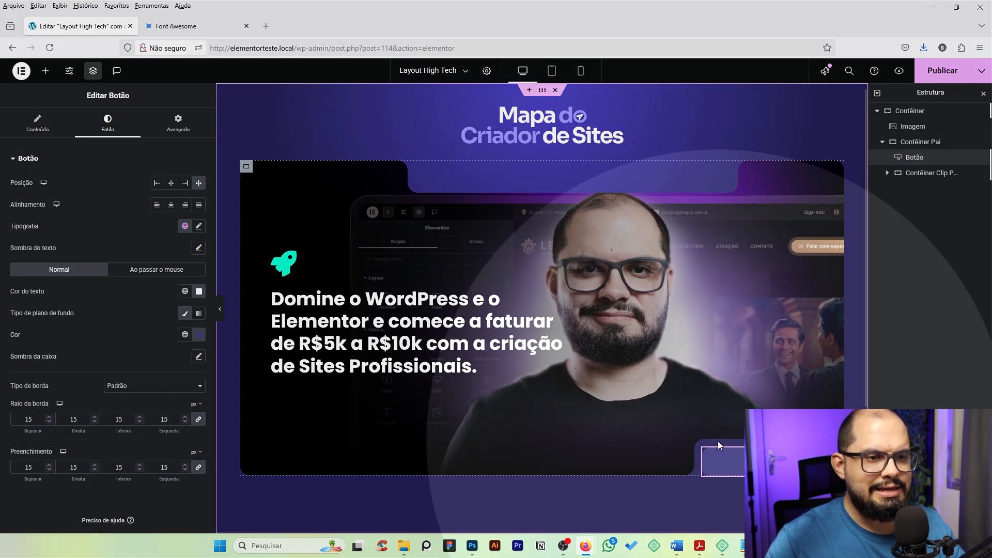
Step: Examine the layout and positioning settings of the Contêiner Pai and the "Saiba Mais" button
{"action": "left_click", "coordinate": [705, 442]}
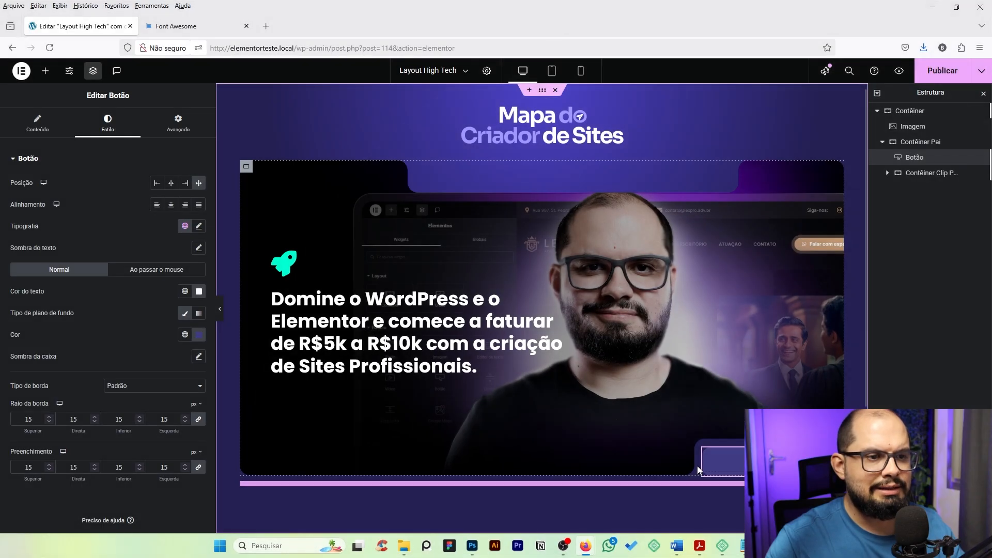
{"action": "left_click", "coordinate": [697, 466]}
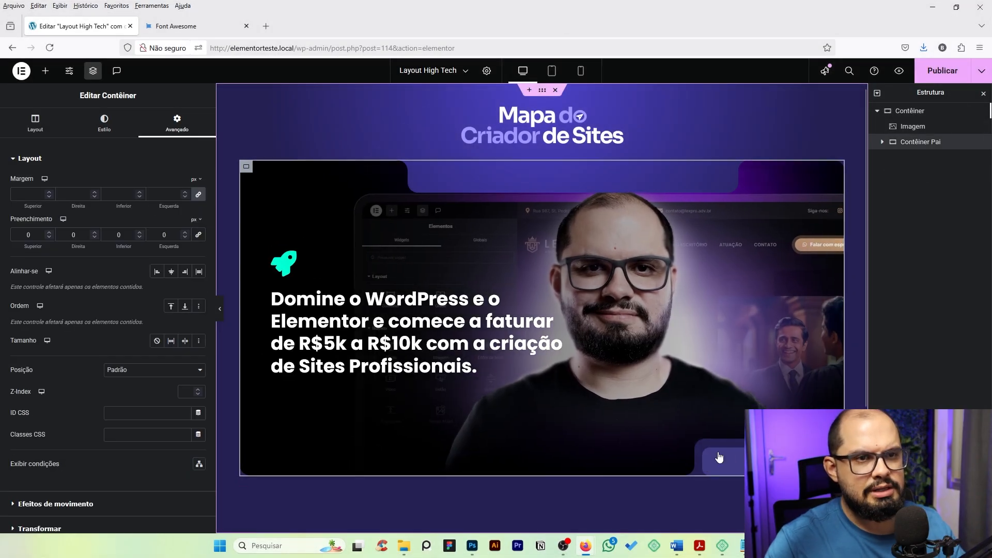
{"action": "left_click", "coordinate": [47, 159]}
{"action": "left_click", "coordinate": [81, 157]}
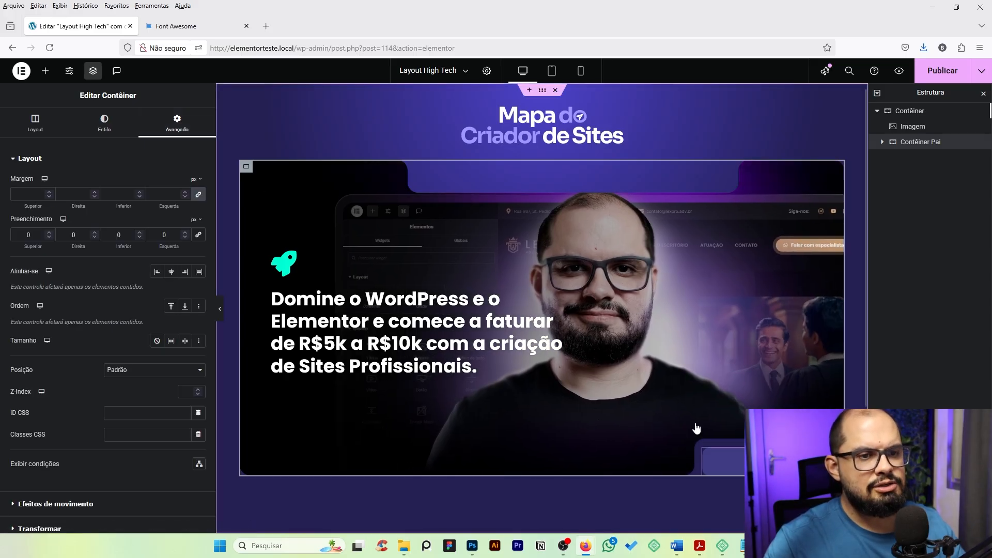
{"action": "left_click", "coordinate": [720, 459]}
{"action": "left_click", "coordinate": [178, 124]}
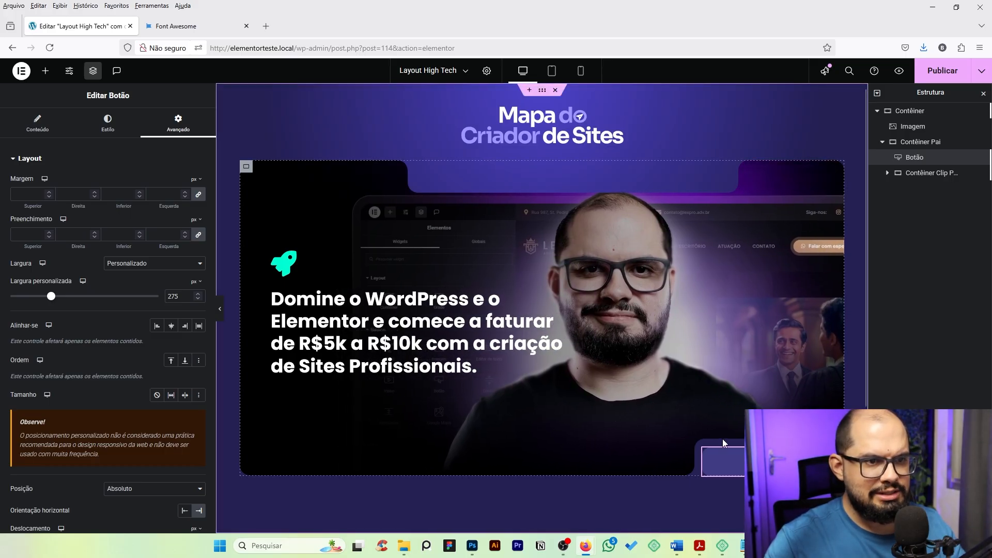
{"action": "left_click", "coordinate": [107, 123]}
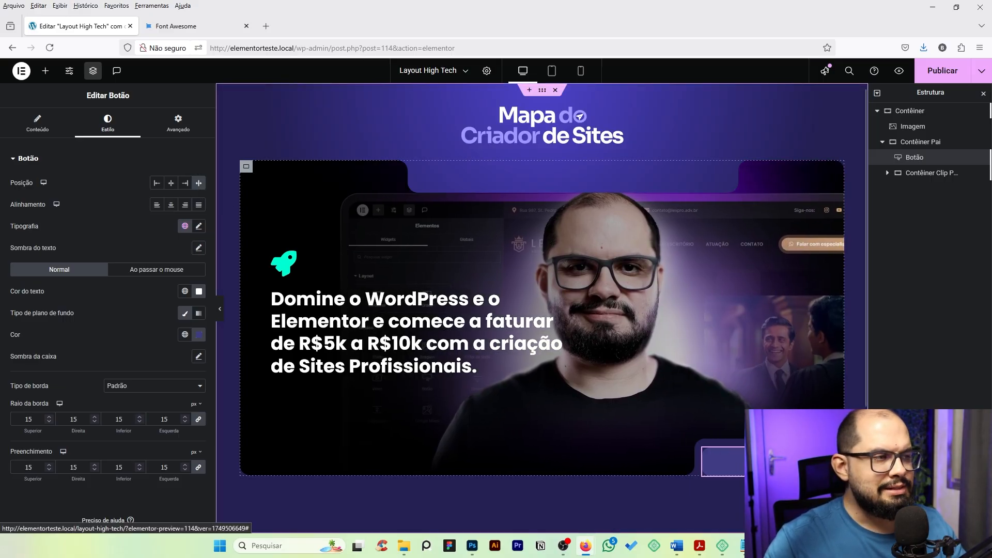
{"action": "left_click", "coordinate": [175, 127]}
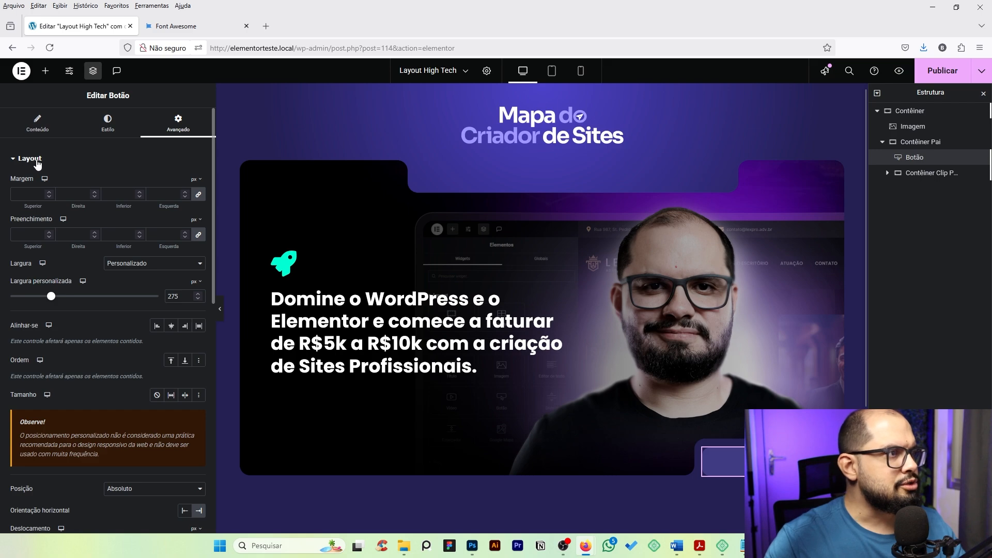
{"action": "left_click", "coordinate": [37, 163]}
{"action": "left_click", "coordinate": [35, 162]}
{"action": "scroll", "coordinate": [138, 302], "scroll_direction": "down", "scroll_amount": 2}
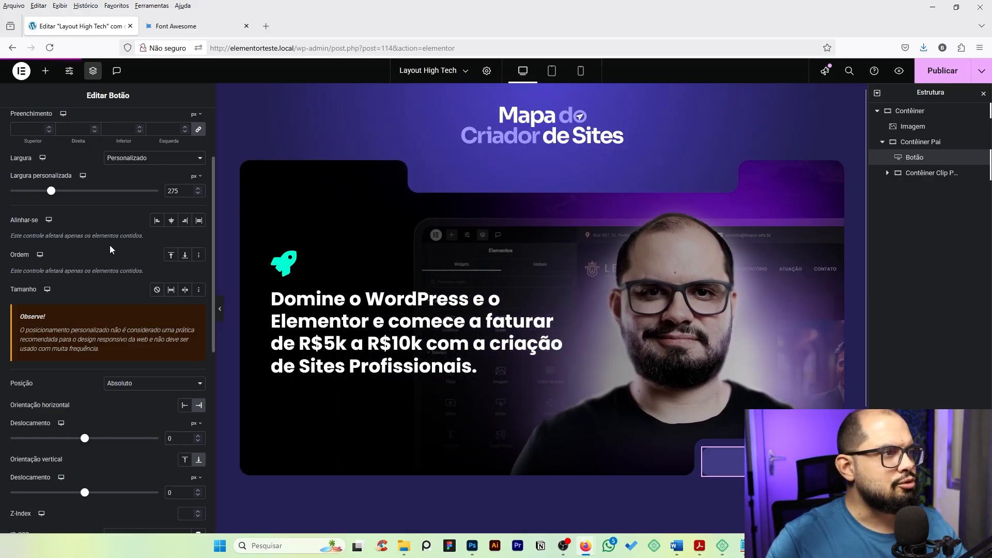
{"action": "scroll", "coordinate": [104, 215], "scroll_direction": "up", "scroll_amount": 2}
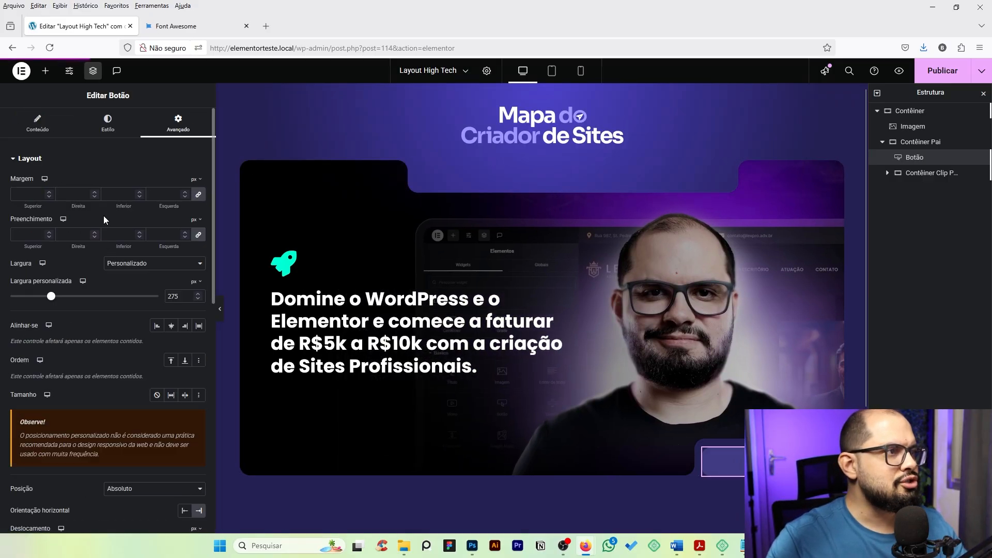
Step: Set the button's hover text colour to #2C2768, starting from a dark blue sampled from the page background
{"action": "left_click", "coordinate": [108, 124]}
{"action": "left_click", "coordinate": [146, 269]}
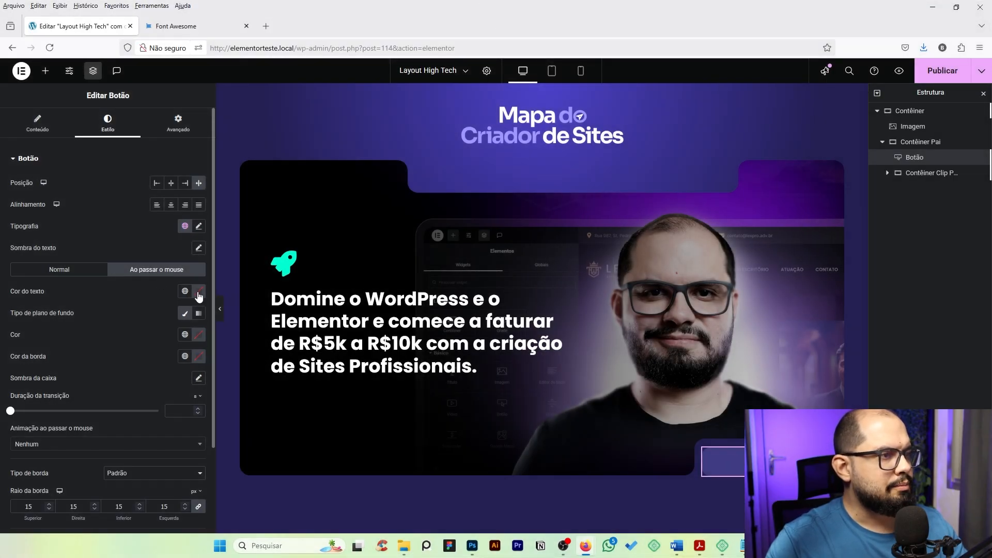
{"action": "left_click", "coordinate": [199, 291]}
{"action": "left_click", "coordinate": [257, 315]}
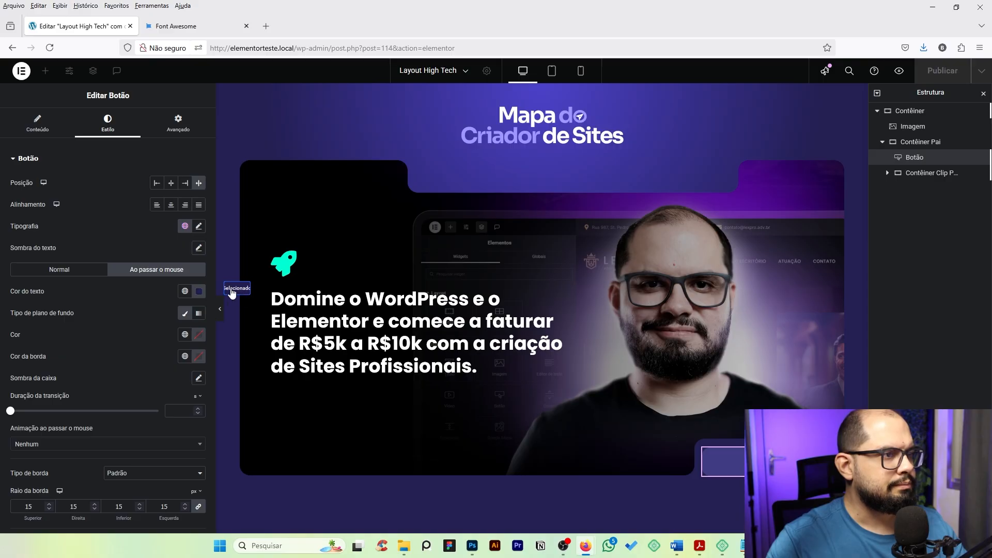
{"action": "left_click", "coordinate": [239, 293]}
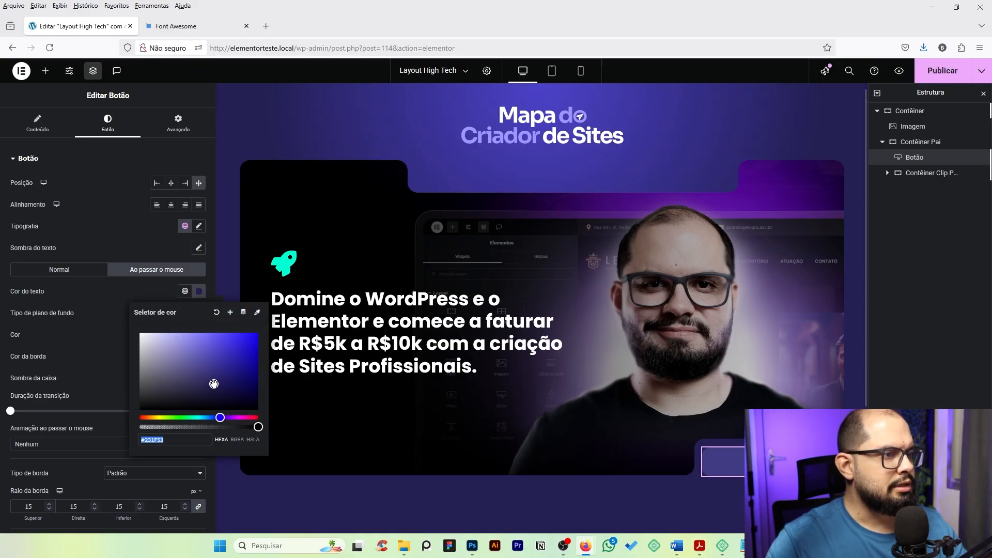
{"action": "left_click_drag", "start_coordinate": [214, 384], "coordinate": [213, 378]}
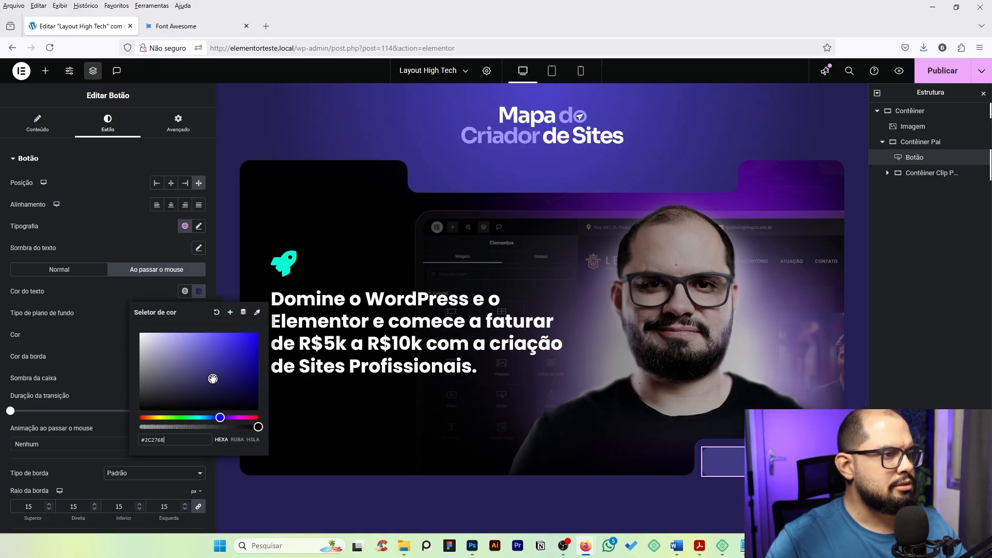
{"action": "left_click", "coordinate": [149, 293]}
Step: Reuse the button's normal background colour for its hover state and make it fully transparent (#403B8300)
{"action": "left_click", "coordinate": [197, 336]}
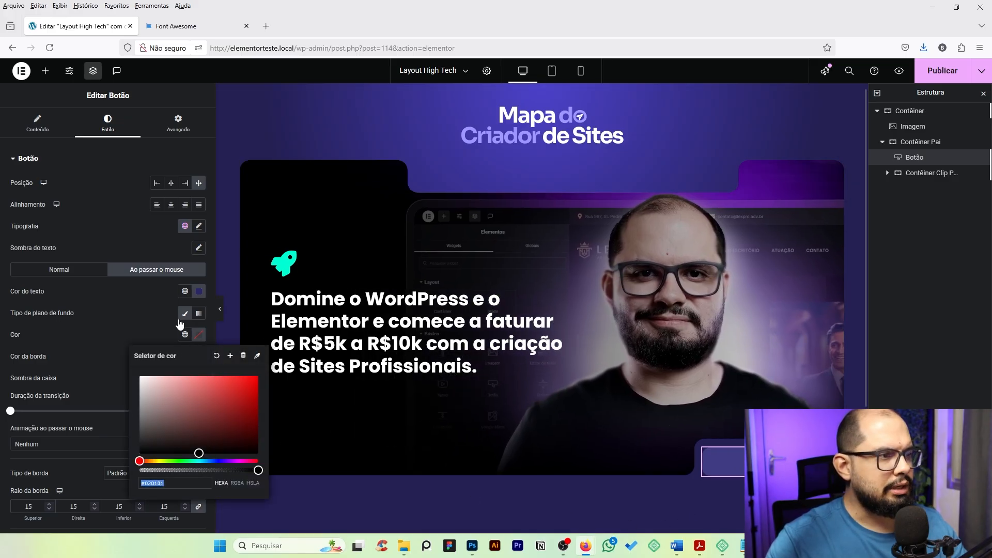
{"action": "left_click", "coordinate": [59, 269]}
{"action": "left_click", "coordinate": [199, 336]}
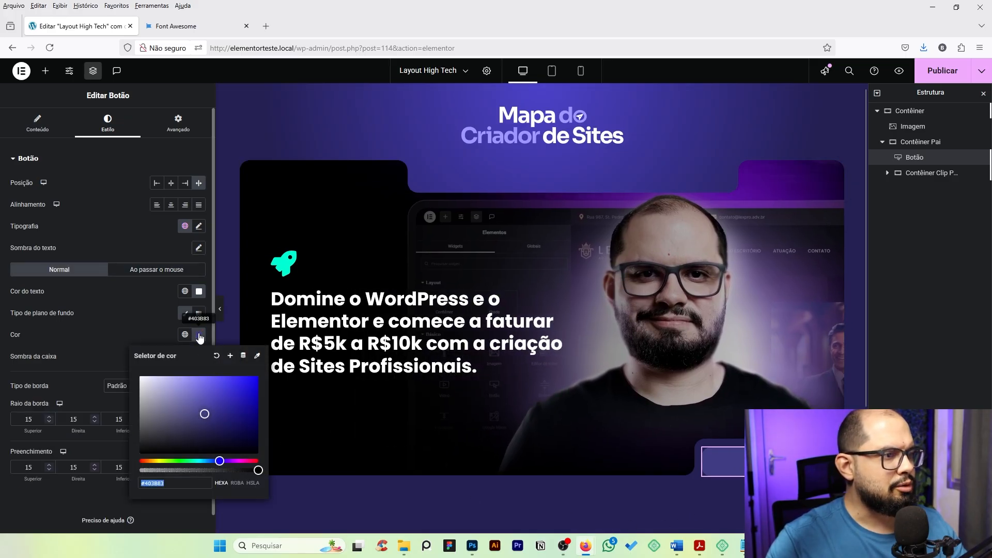
{"action": "left_click", "coordinate": [174, 271]}
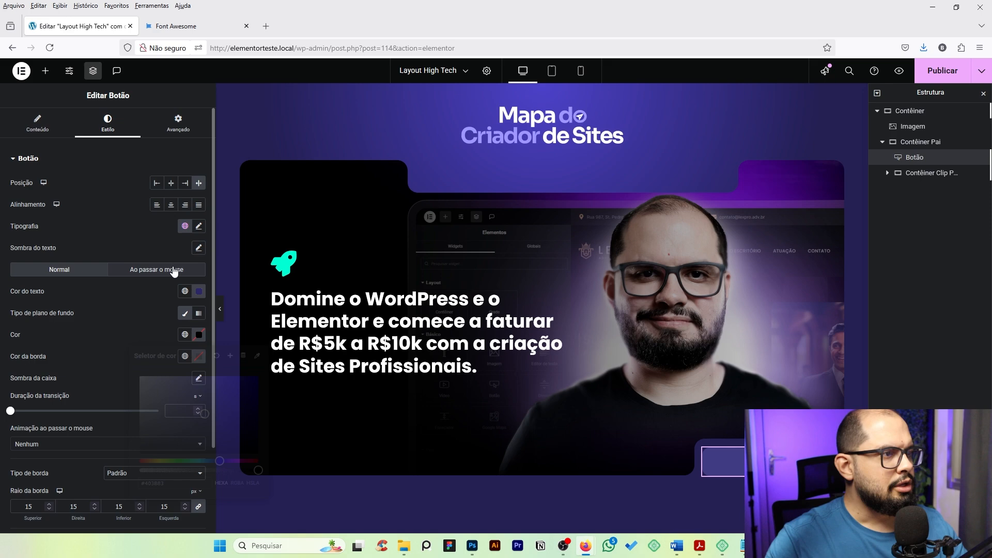
{"action": "left_click", "coordinate": [199, 335]}
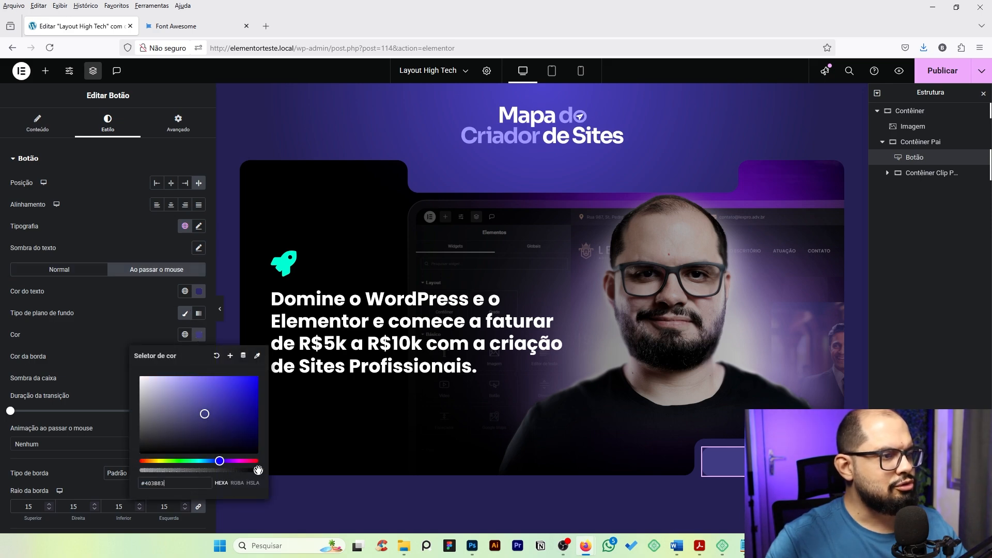
{"action": "left_click_drag", "start_coordinate": [258, 469], "coordinate": [139, 469]}
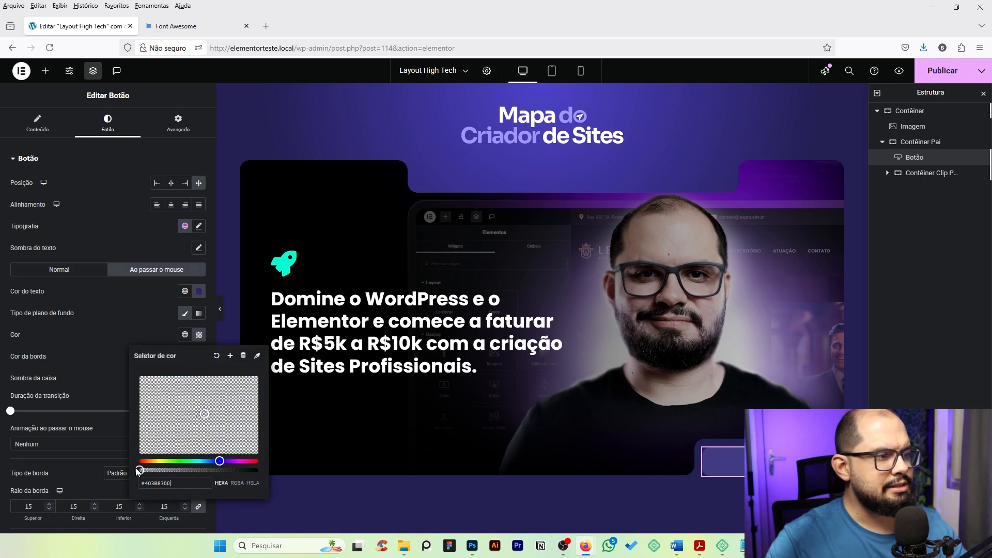
Step: Compare the button's normal and hover style settings
{"action": "left_click", "coordinate": [85, 340]}
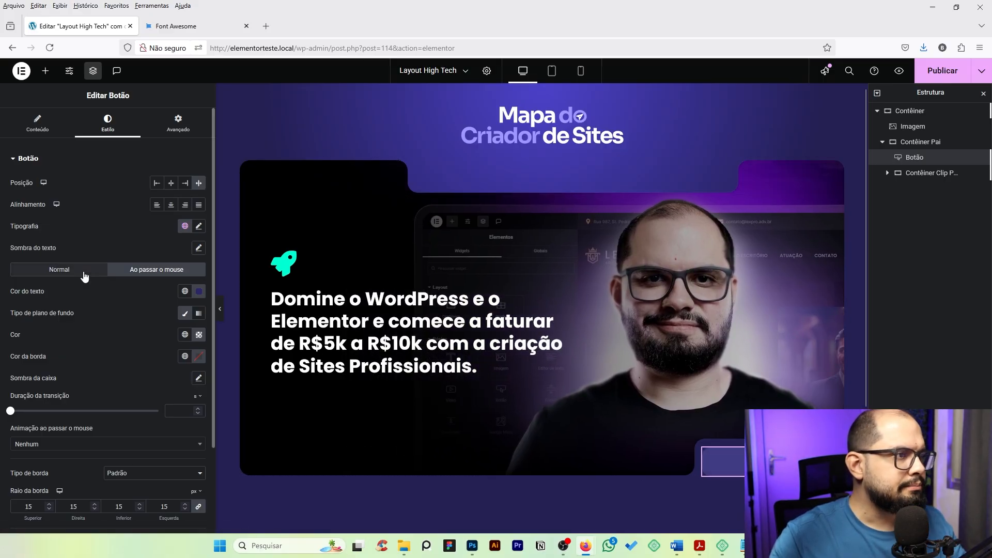
{"action": "left_click", "coordinate": [84, 273]}
{"action": "left_click", "coordinate": [165, 273]}
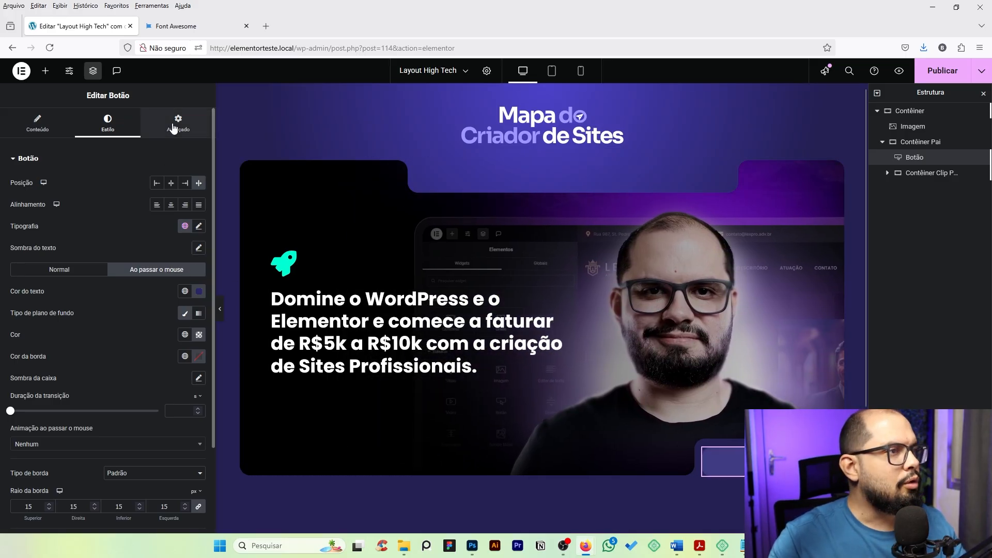
Step: Copy the CLIP PATH block, including its hover rules, from Botão Animado.txt in Notepad into the "Saiba Mais" button's custom CSS
{"action": "left_click", "coordinate": [178, 123]}
{"action": "left_click", "coordinate": [31, 159]}
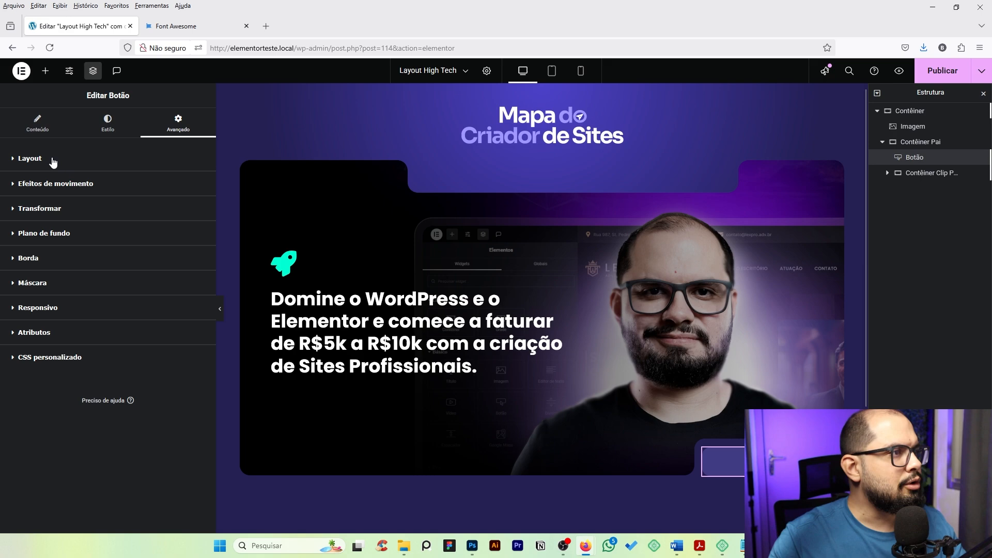
{"action": "left_click", "coordinate": [57, 363]}
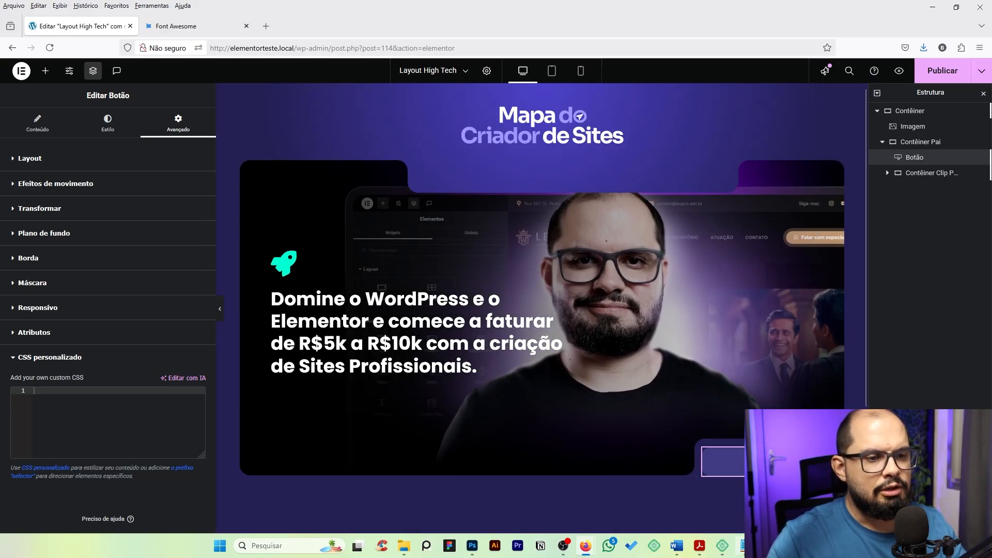
{"action": "key", "text": "alt+Tab"}
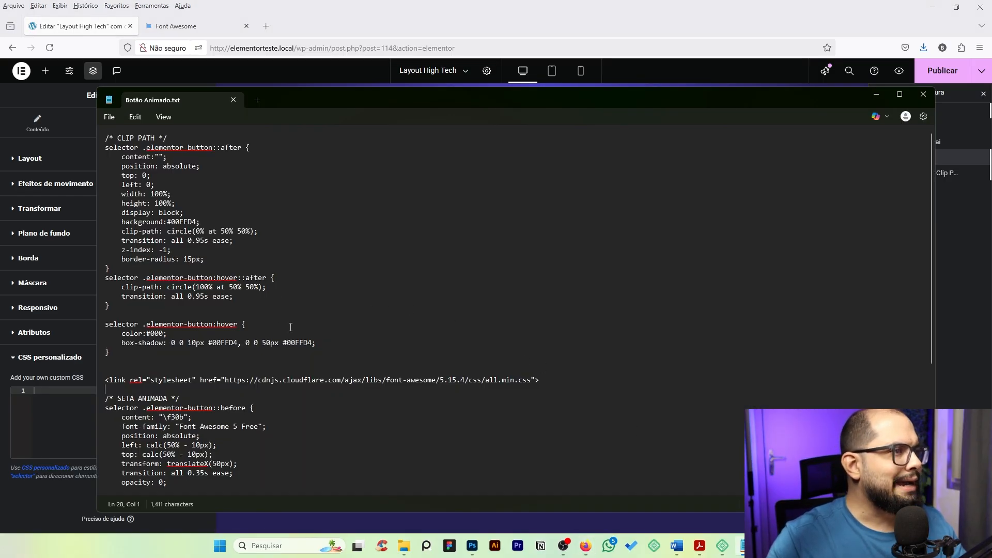
{"action": "left_click_drag", "start_coordinate": [116, 360], "coordinate": [94, 138]}
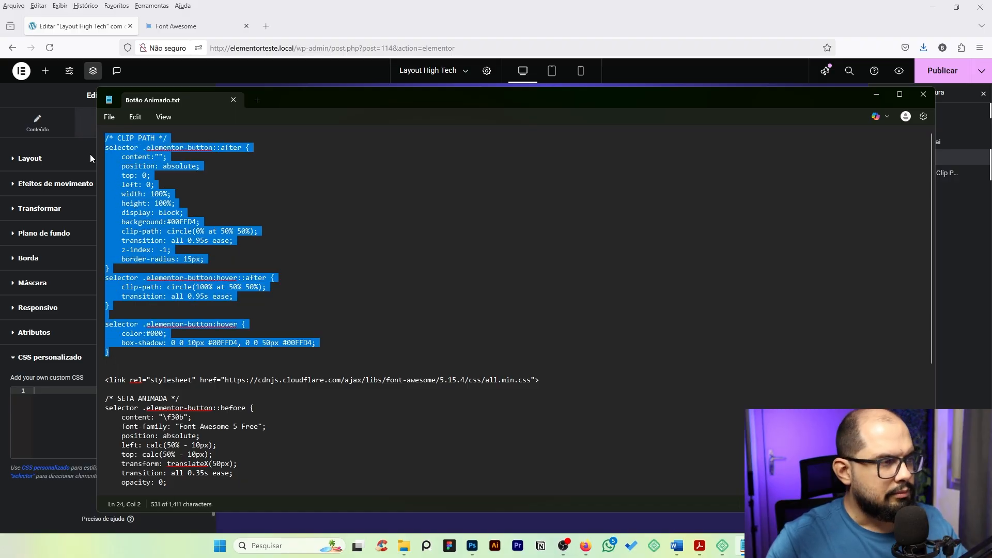
{"action": "key", "text": "alt+Tab"}
{"action": "key", "text": "ctrl+v"}
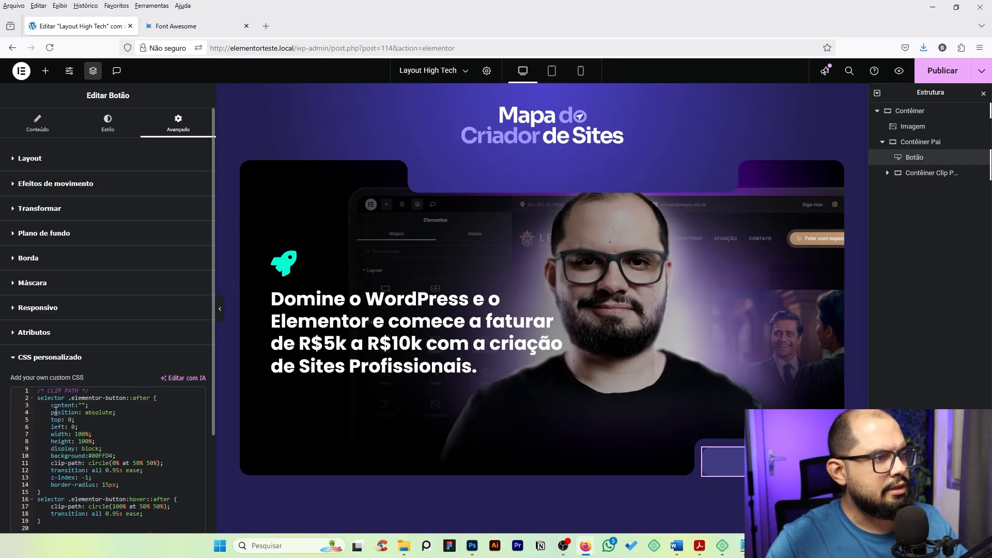
Step: Review the pasted CSS and preview the "Saiba Mais" button's hover animation on the page, including with the editing panel hidden
{"action": "left_click_drag", "start_coordinate": [211, 298], "coordinate": [210, 454]}
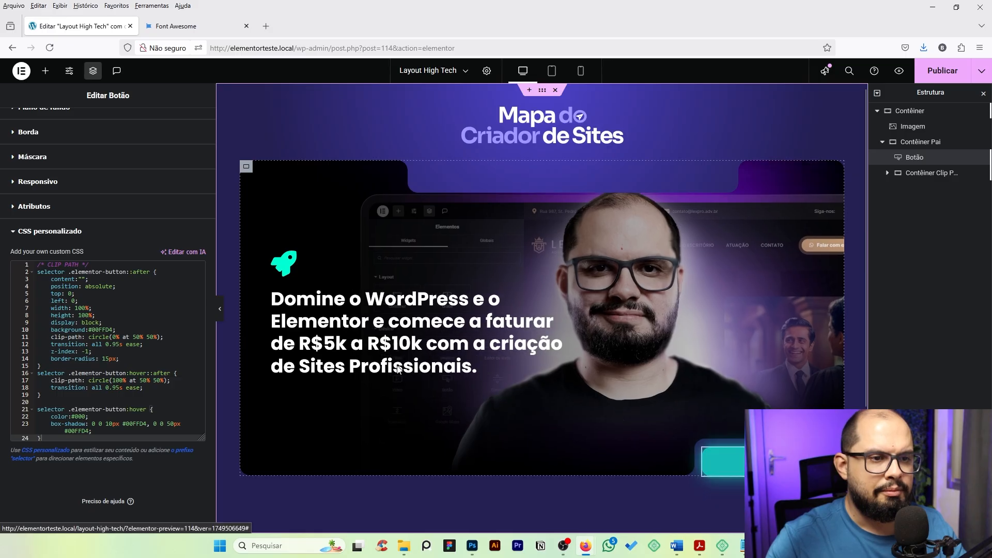
{"action": "left_click", "coordinate": [220, 309]}
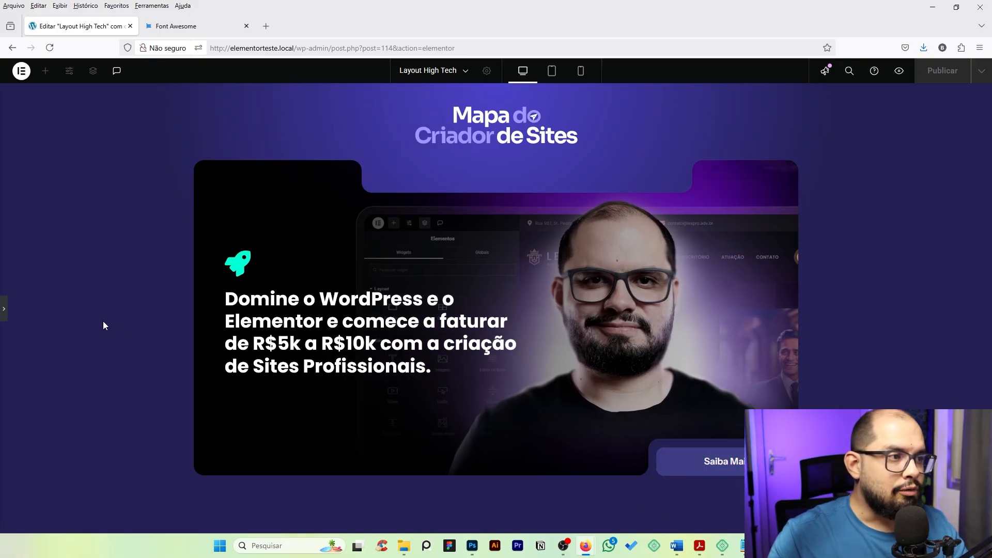
{"action": "left_click", "coordinate": [7, 314]}
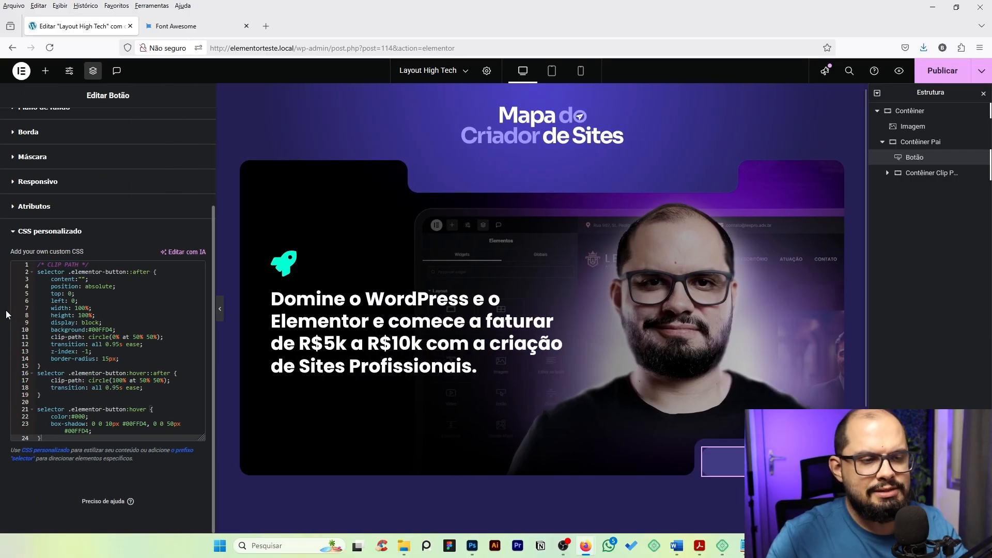
Step: Widen the editing panel just enough for the button's custom CSS lines to fit without wrapping
{"action": "left_click_drag", "start_coordinate": [215, 349], "coordinate": [241, 349]}
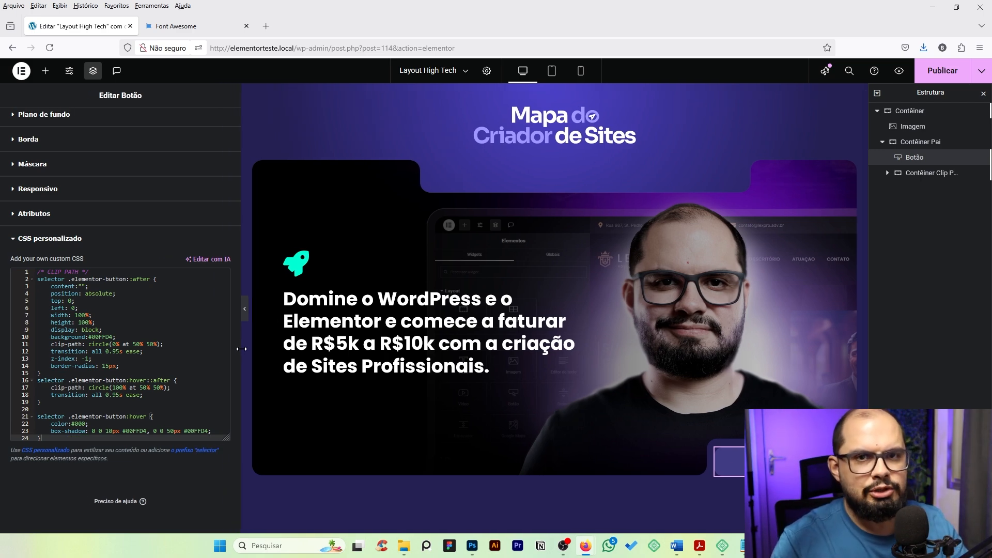
{"action": "left_click_drag", "start_coordinate": [227, 438], "coordinate": [227, 484]}
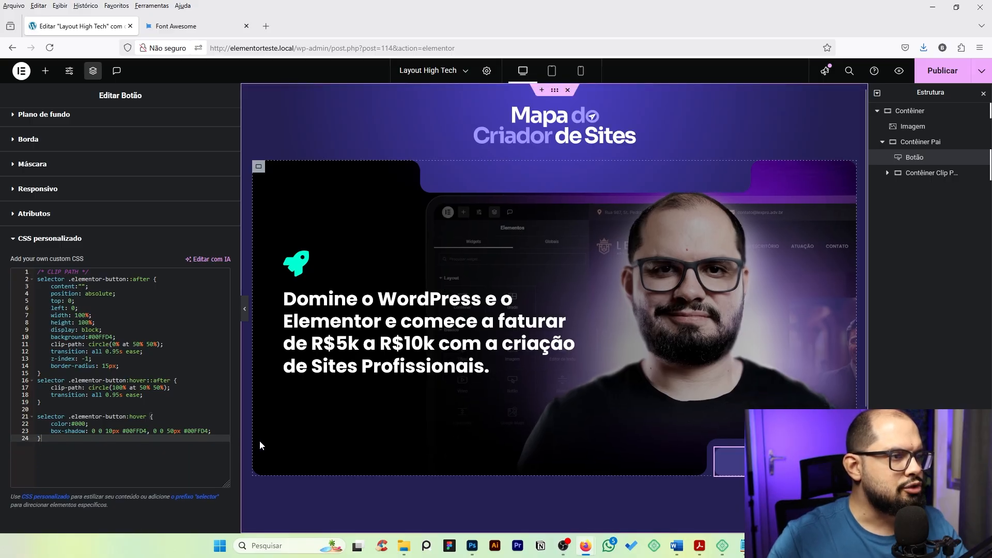
{"action": "left_click_drag", "start_coordinate": [240, 443], "coordinate": [305, 445]}
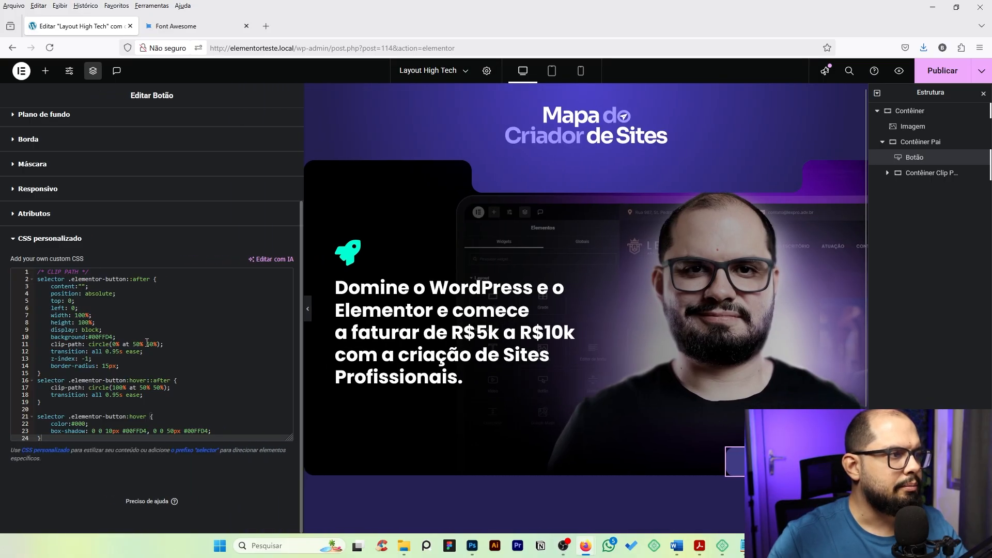
{"action": "left_click", "coordinate": [47, 280]}
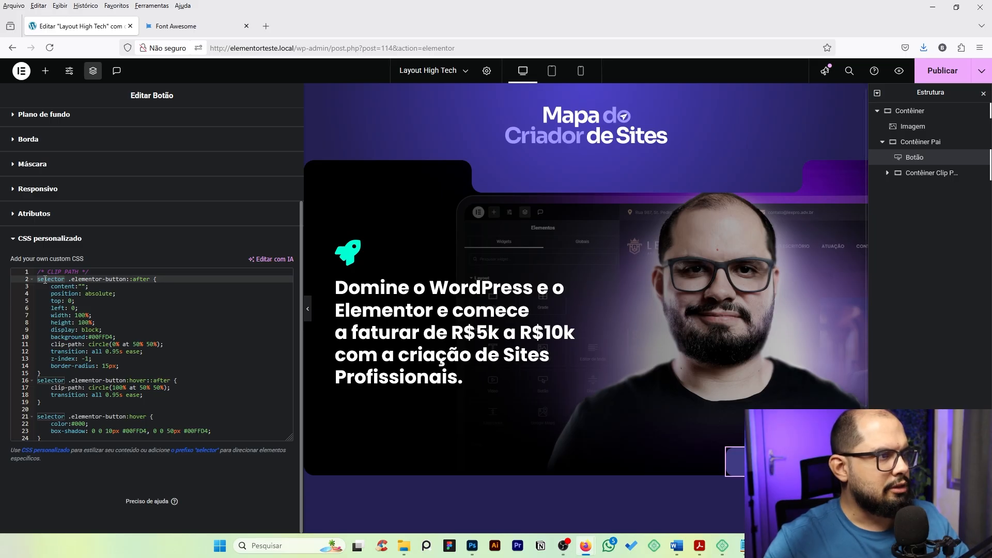
{"action": "double_click", "coordinate": [55, 280]}
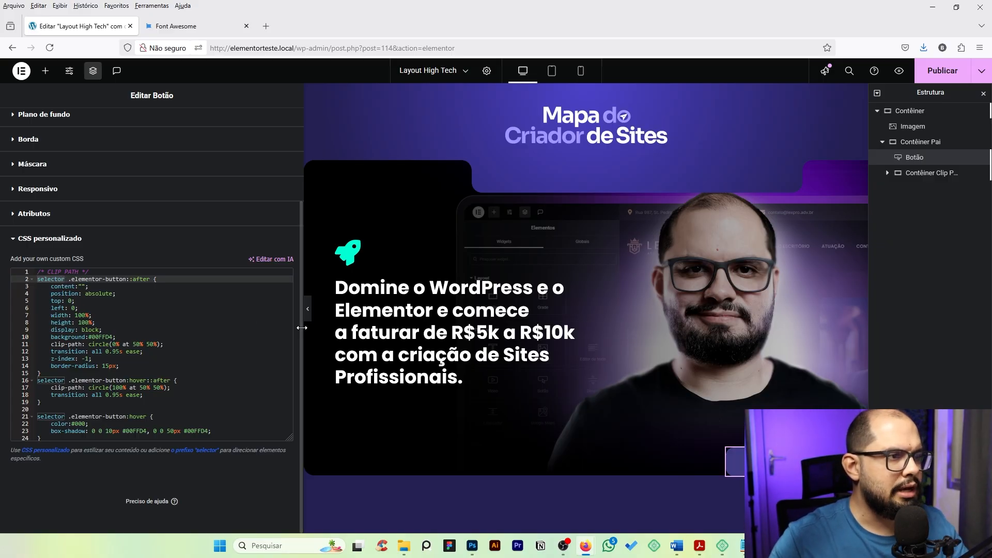
{"action": "left_click_drag", "start_coordinate": [301, 326], "coordinate": [246, 334]}
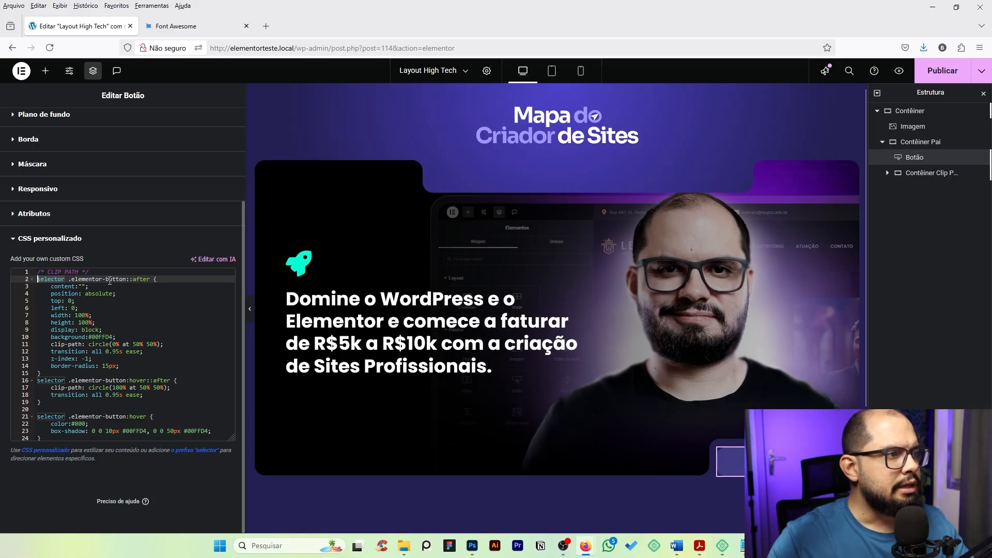
Step: Examine the .elementor-button::after selector and its content, position, top and left declarations in the custom CSS
{"action": "left_click", "coordinate": [69, 280]}
{"action": "left_click_drag", "start_coordinate": [70, 280], "coordinate": [127, 282]}
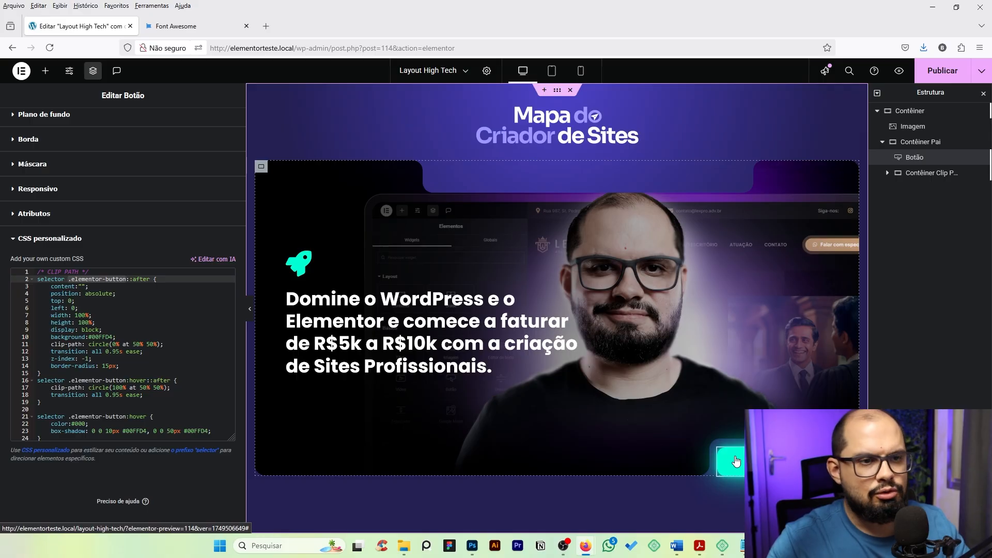
{"action": "left_click", "coordinate": [138, 280]}
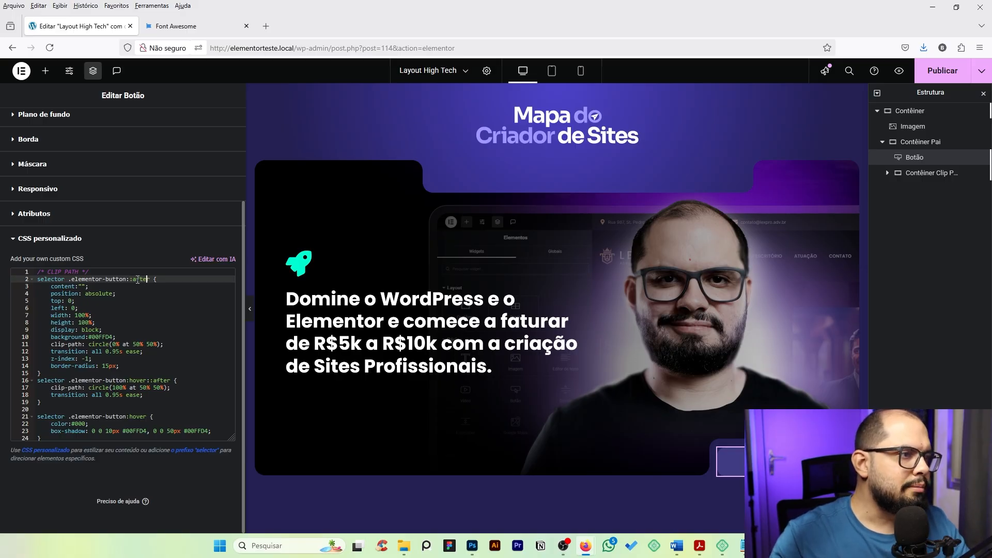
{"action": "left_click_drag", "start_coordinate": [134, 279], "coordinate": [152, 279]}
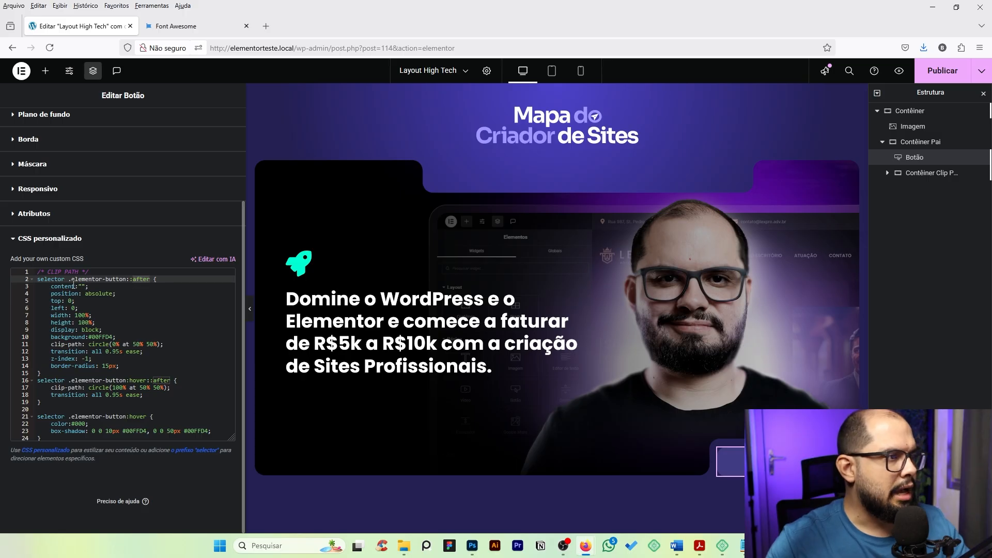
{"action": "left_click", "coordinate": [76, 285]}
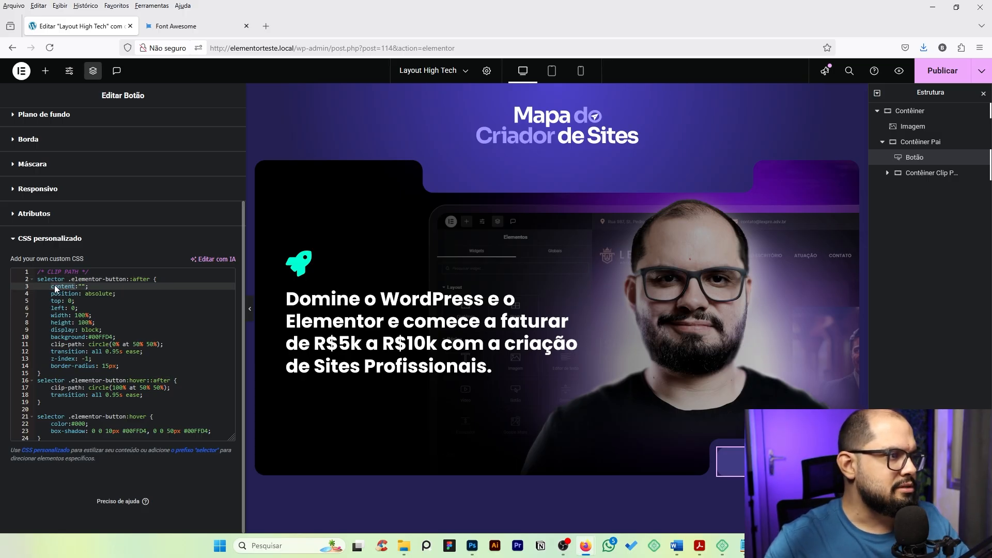
{"action": "left_click", "coordinate": [54, 286]}
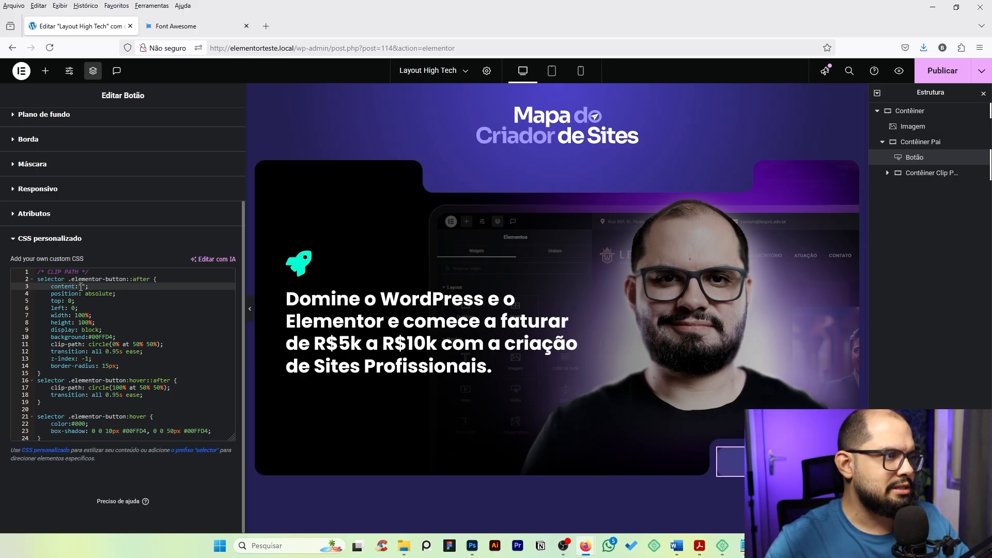
{"action": "left_click_drag", "start_coordinate": [50, 294], "coordinate": [116, 298]}
{"action": "left_click", "coordinate": [65, 300]}
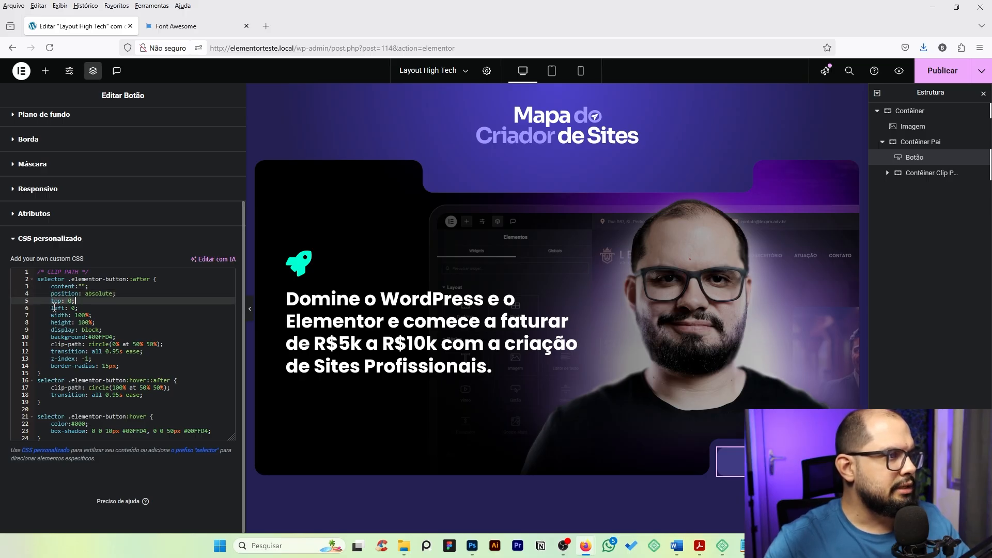
{"action": "left_click", "coordinate": [80, 308]}
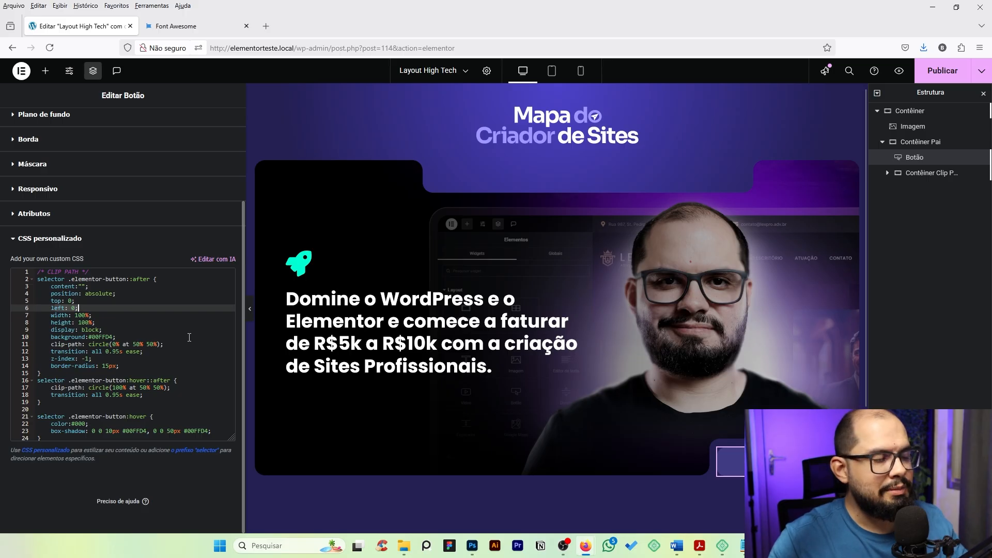
Step: Examine the display, background, clip-path and transition declarations of the button's ::after rule
{"action": "left_click_drag", "start_coordinate": [50, 330], "coordinate": [112, 332]}
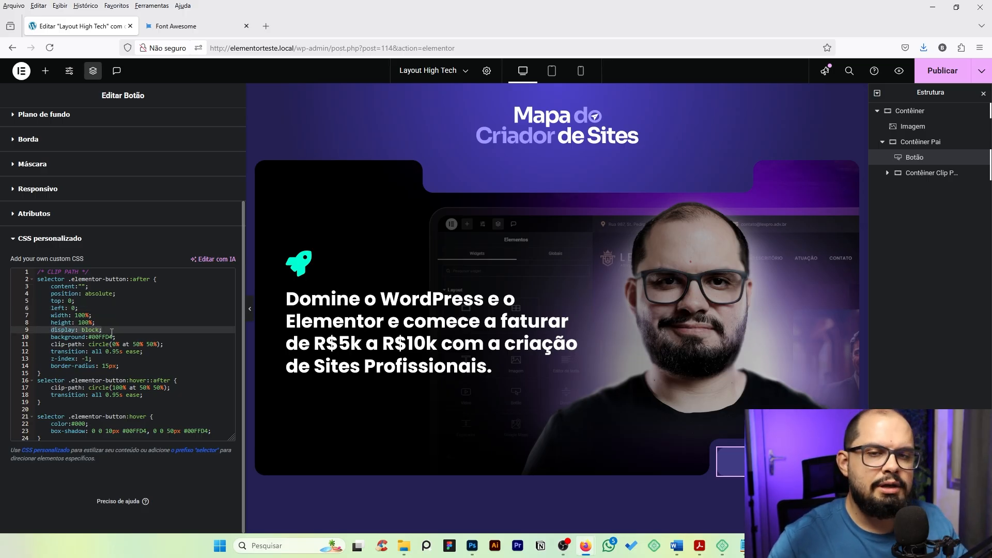
{"action": "left_click_drag", "start_coordinate": [51, 337], "coordinate": [116, 337]}
{"action": "left_click", "coordinate": [112, 336]}
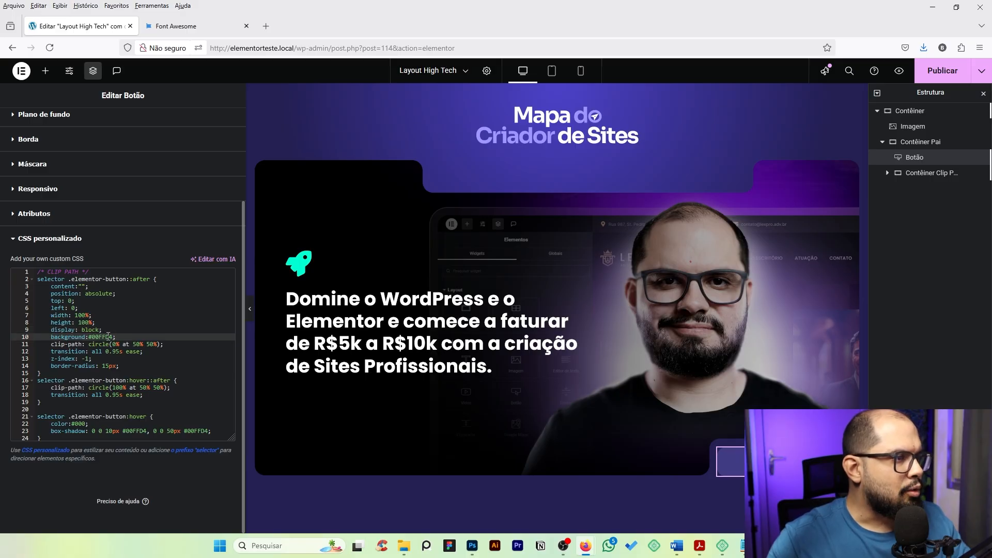
{"action": "left_click", "coordinate": [88, 336]}
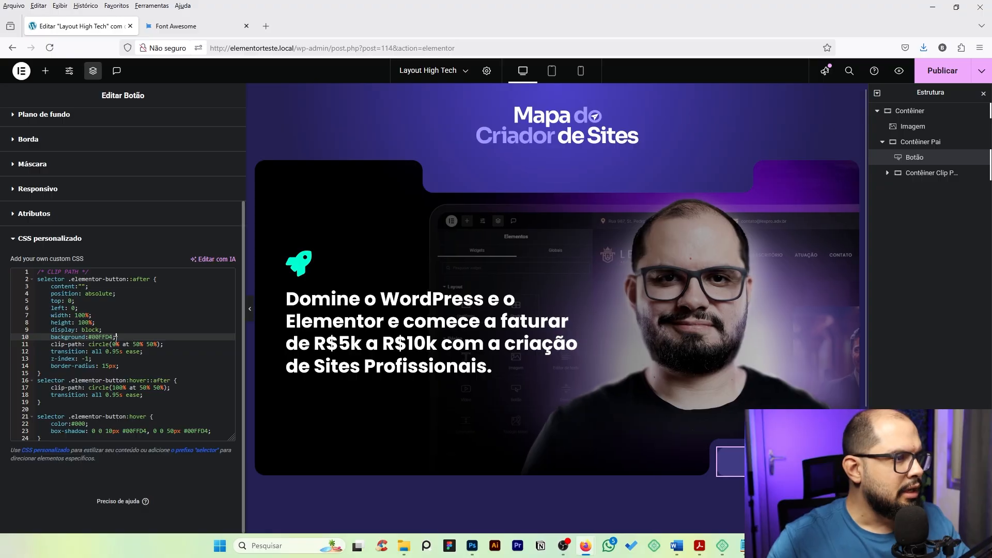
{"action": "left_click_drag", "start_coordinate": [51, 344], "coordinate": [84, 345]}
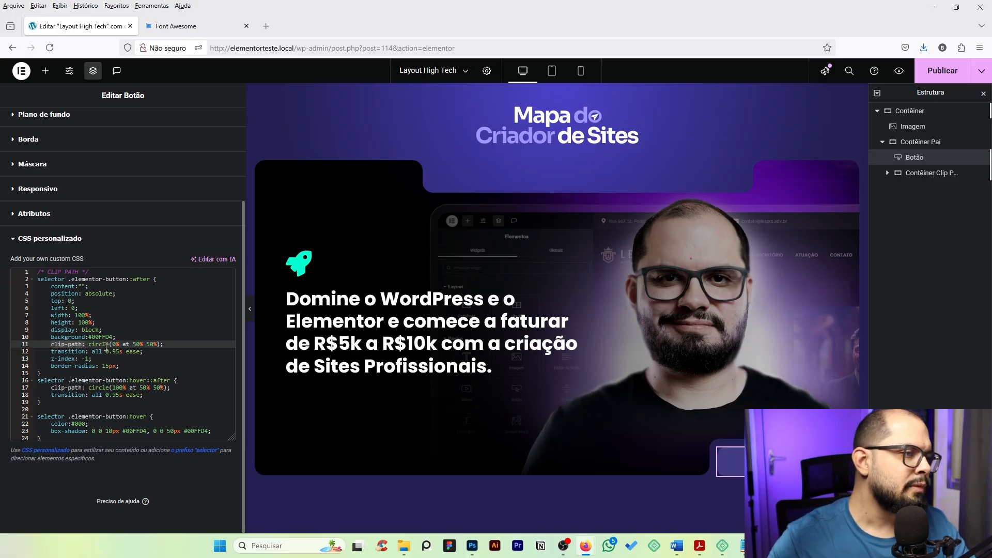
{"action": "left_click", "coordinate": [116, 344]}
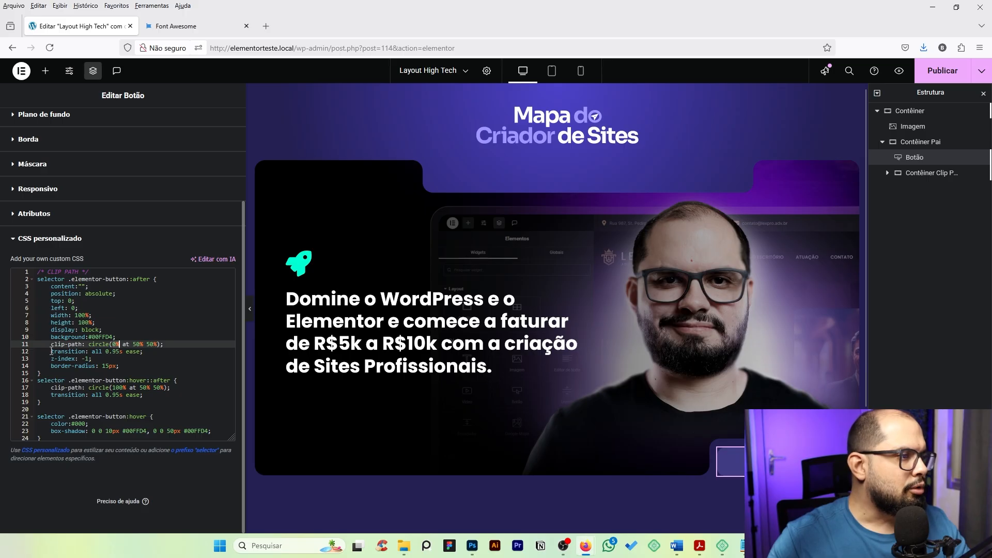
{"action": "left_click_drag", "start_coordinate": [51, 351], "coordinate": [149, 351]}
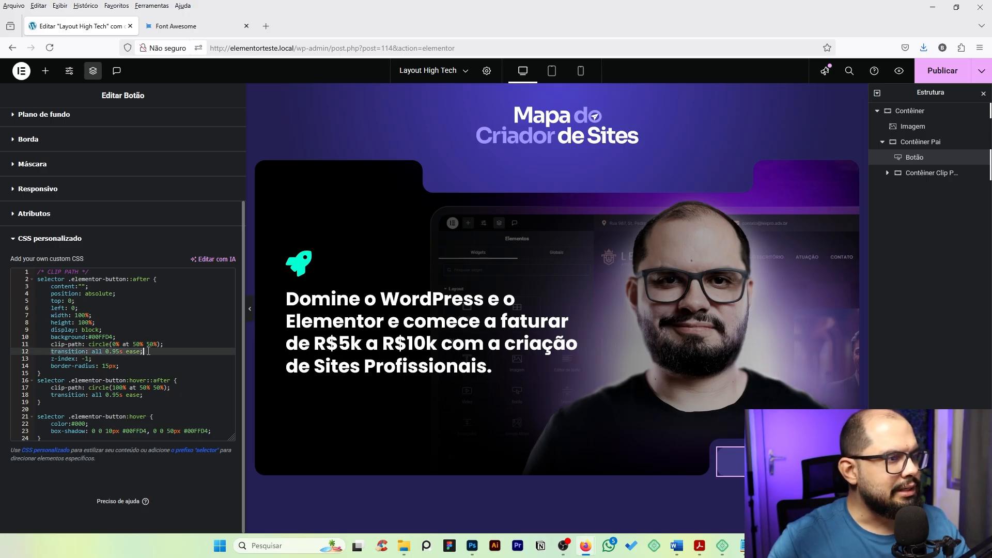
{"action": "left_click", "coordinate": [127, 353]}
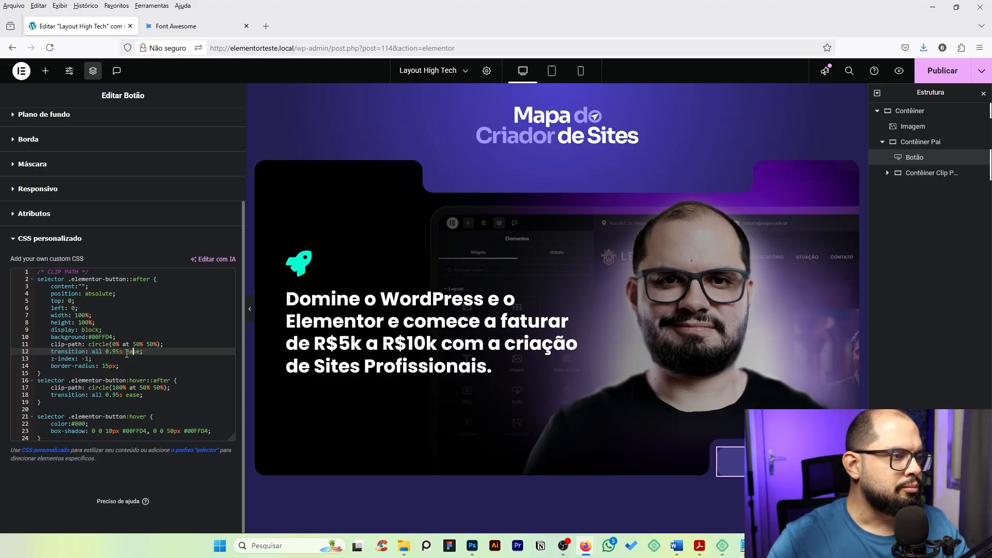
{"action": "left_click_drag", "start_coordinate": [126, 352], "coordinate": [140, 352]}
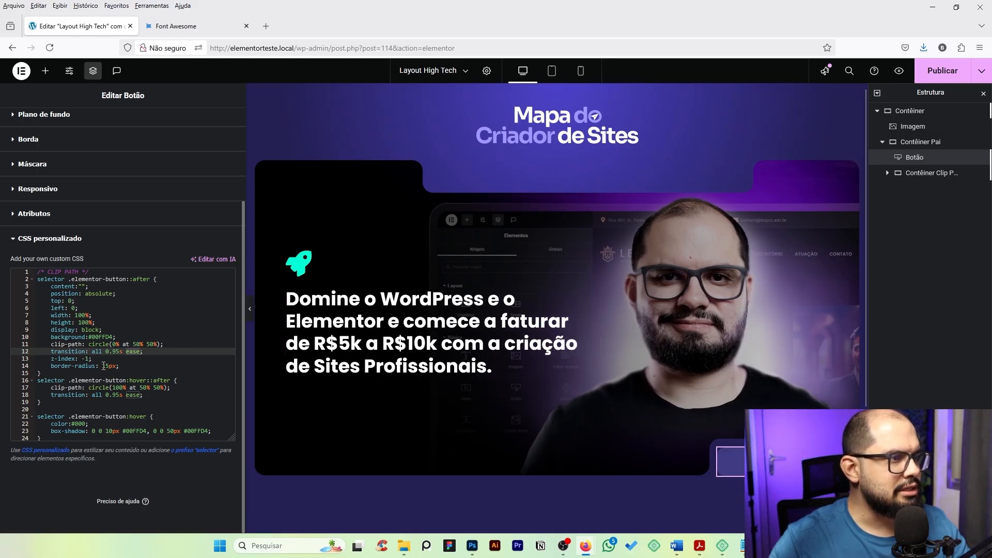
Step: Check the button's border radius in its style settings against the CSS border-radius, and return to the custom CSS
{"action": "scroll", "coordinate": [96, 199], "scroll_direction": "up", "scroll_amount": 3}
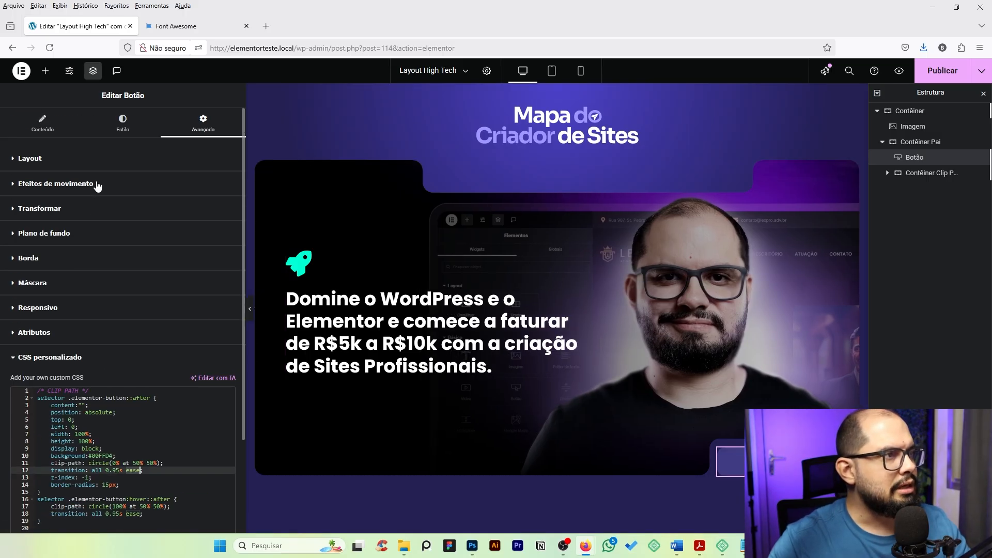
{"action": "left_click", "coordinate": [120, 130]}
{"action": "scroll", "coordinate": [116, 243], "scroll_direction": "down", "scroll_amount": 1}
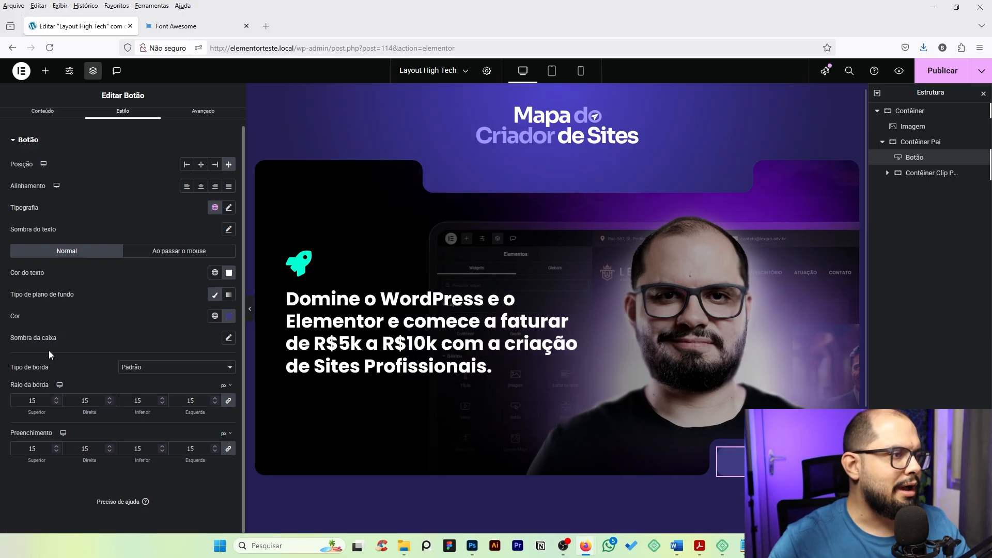
{"action": "left_click", "coordinate": [193, 122]}
{"action": "left_click", "coordinate": [50, 159]}
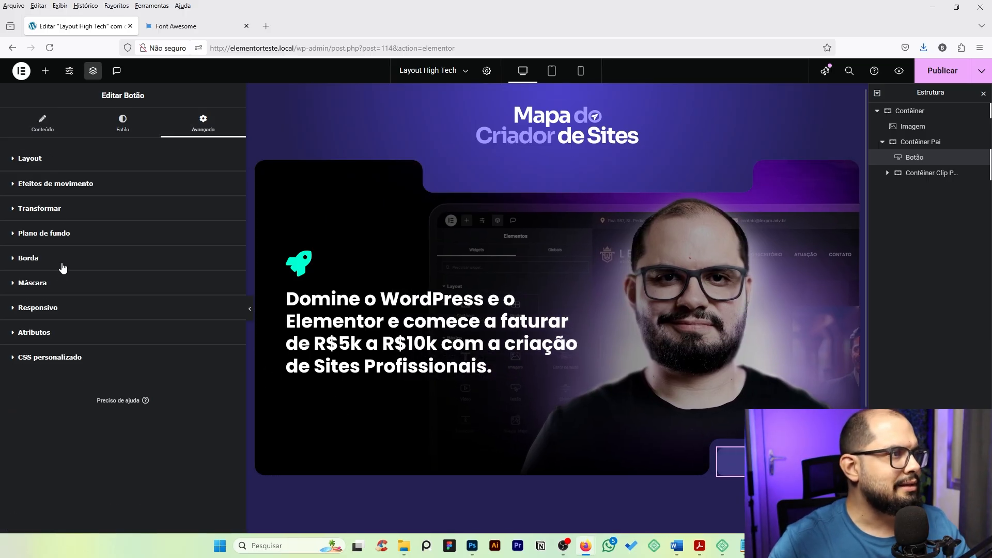
{"action": "left_click", "coordinate": [57, 358]}
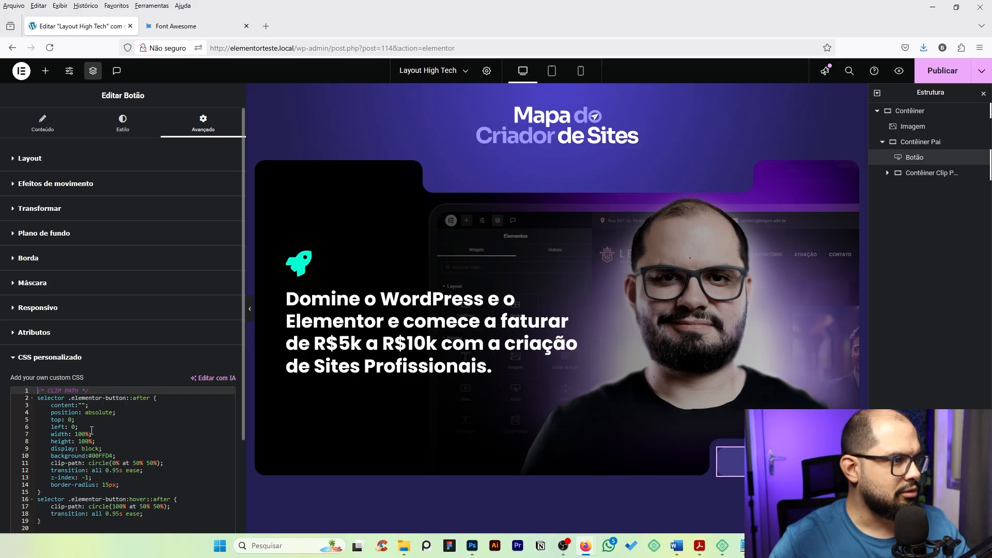
Step: Try a border-radius of 0px in the button's ::after rule and preview the page without the editing panel
{"action": "scroll", "coordinate": [105, 440], "scroll_direction": "down", "scroll_amount": 1}
{"action": "left_click", "coordinate": [107, 423]}
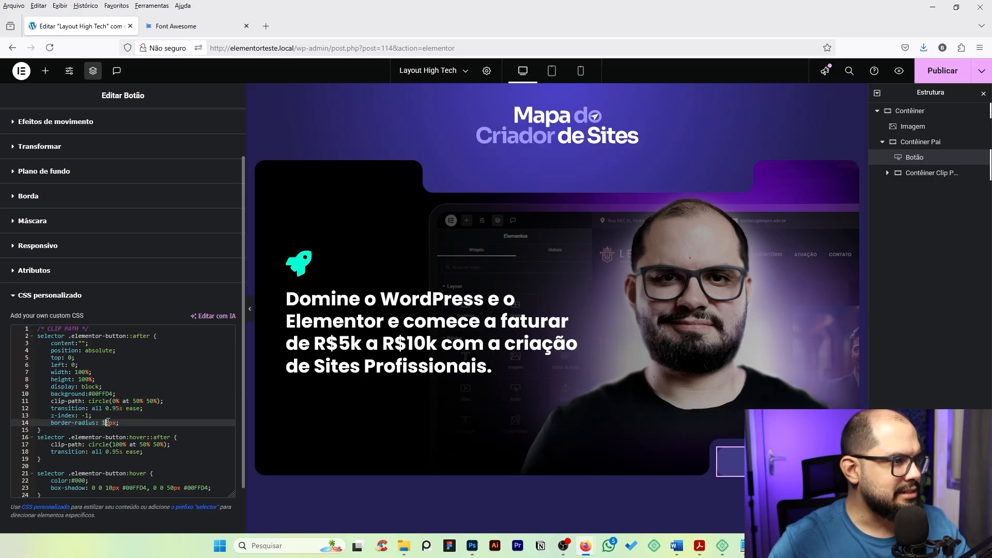
{"action": "key", "text": "BackSpace"}
{"action": "key", "text": "BackSpace"}
{"action": "type", "text": "0"}
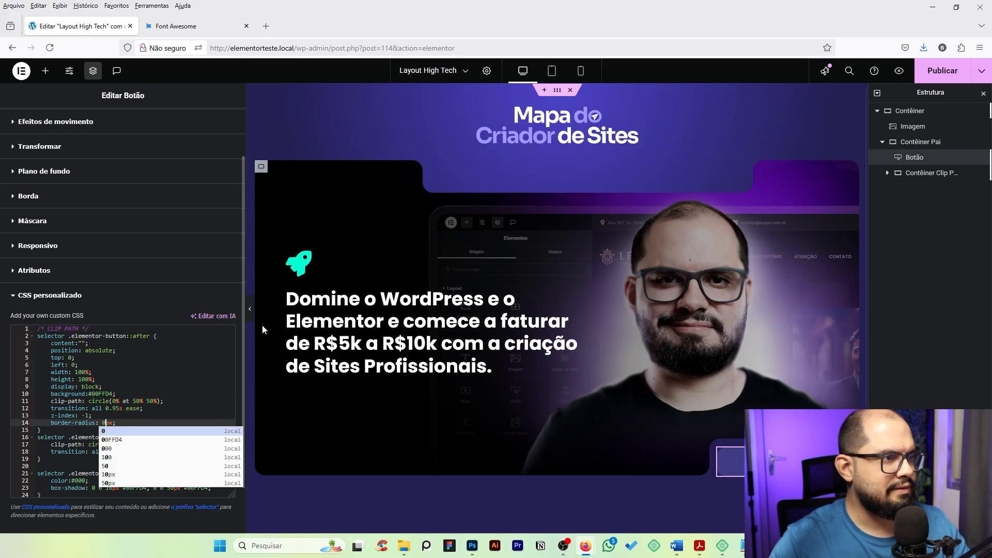
{"action": "left_click", "coordinate": [250, 312]}
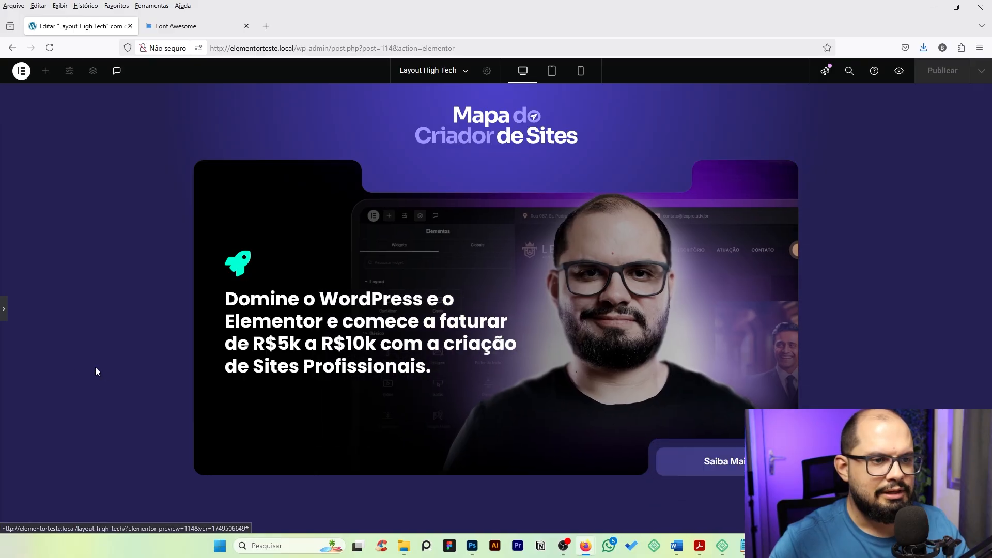
Step: Return to the custom CSS and restore the ::after rule's border-radius to 15px
{"action": "left_click", "coordinate": [4, 310]}
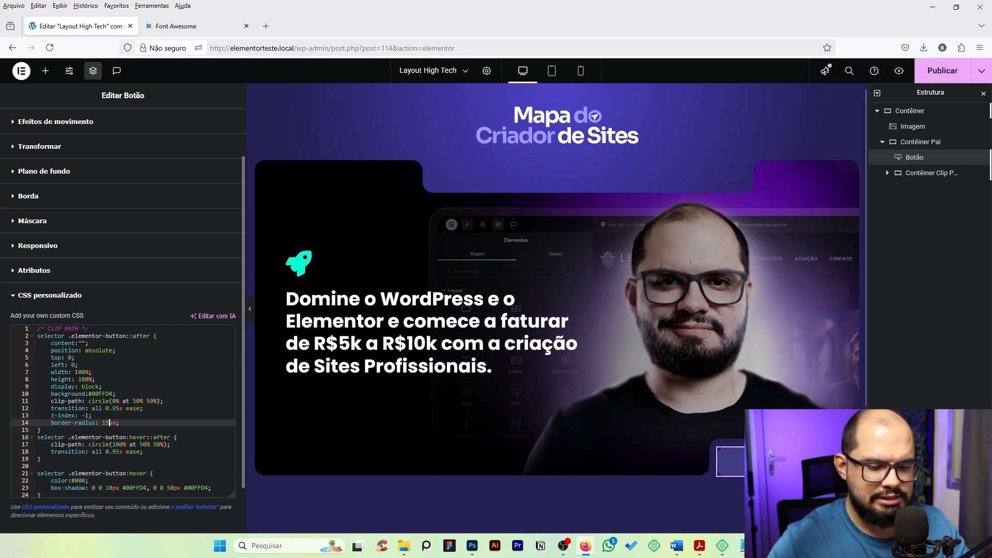
{"action": "key", "text": "BackSpace"}
{"action": "type", "text": "15"}
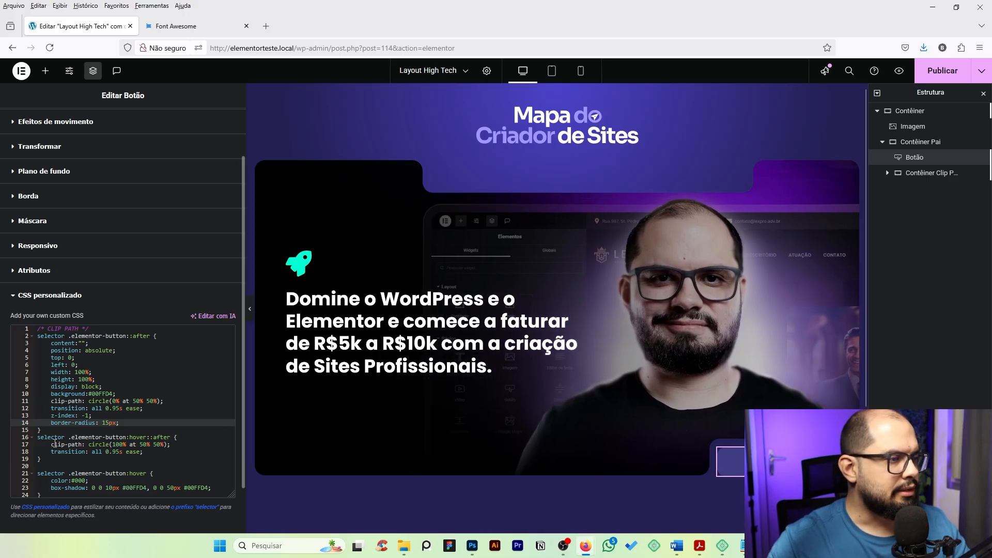
Step: Compare the clip-path circle percentage in the button's hover::after rule with the one in the ::after rule, and check the hover fill
{"action": "left_click_drag", "start_coordinate": [51, 445], "coordinate": [120, 445]}
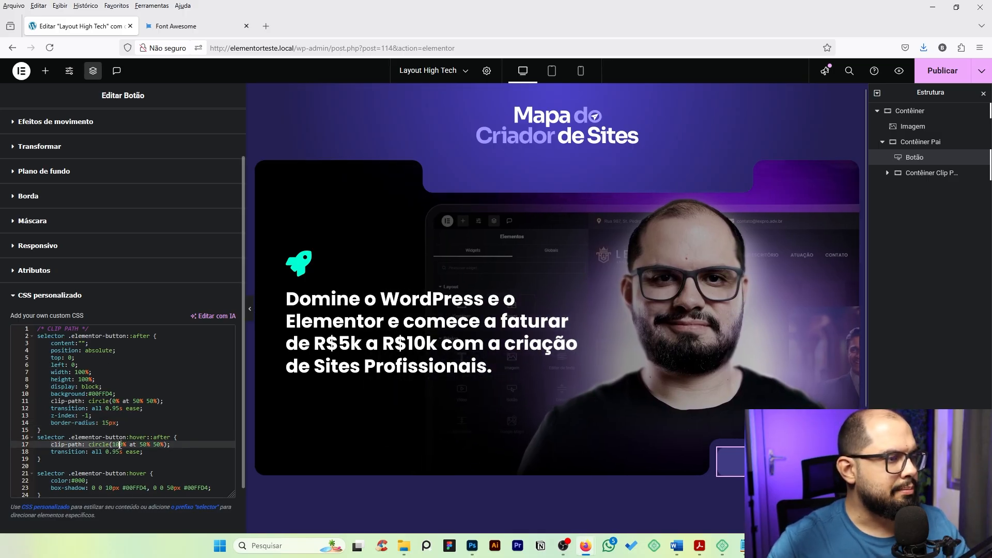
{"action": "left_click", "coordinate": [119, 445]}
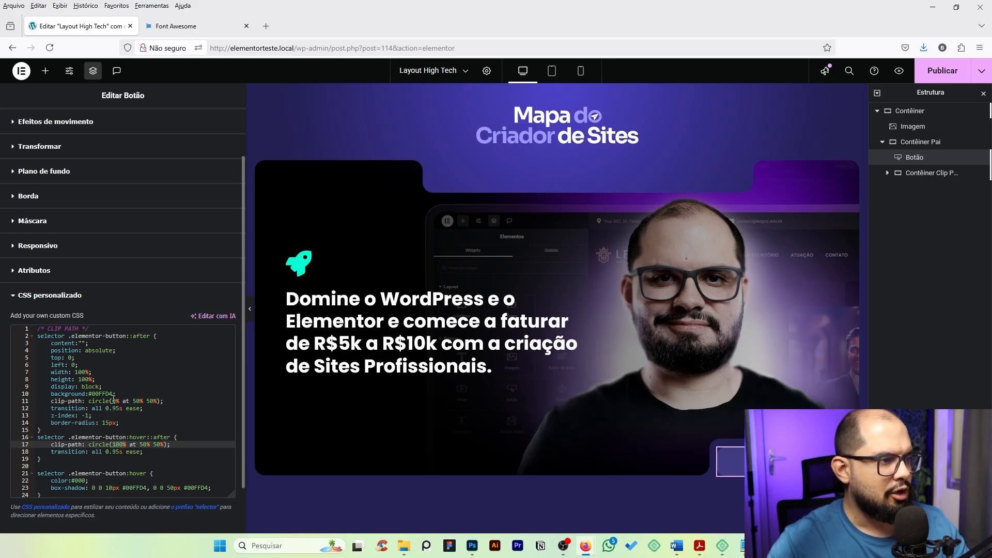
{"action": "key", "text": "ctrl"}
{"action": "key", "text": "ctrl"}
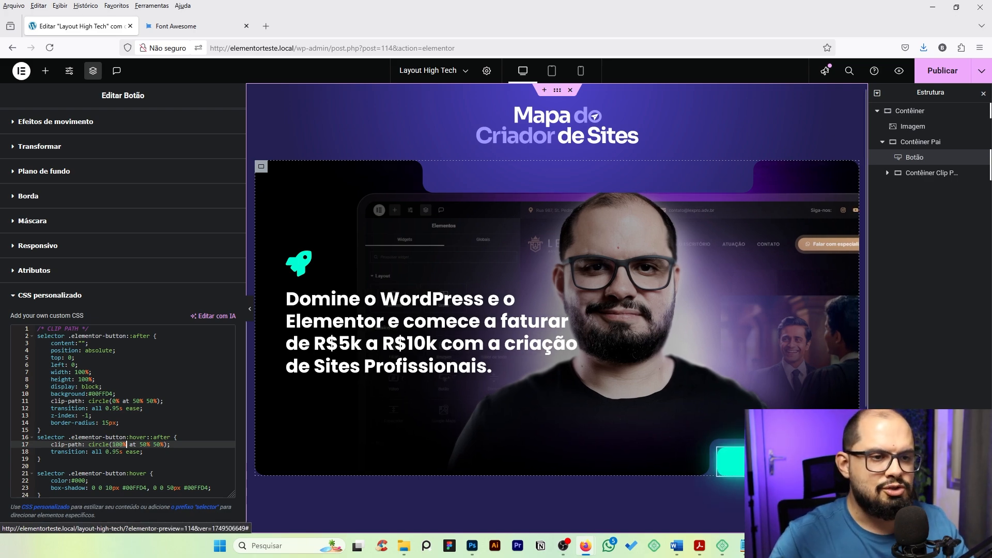
{"action": "scroll", "coordinate": [82, 423], "scroll_direction": "down", "scroll_amount": 1}
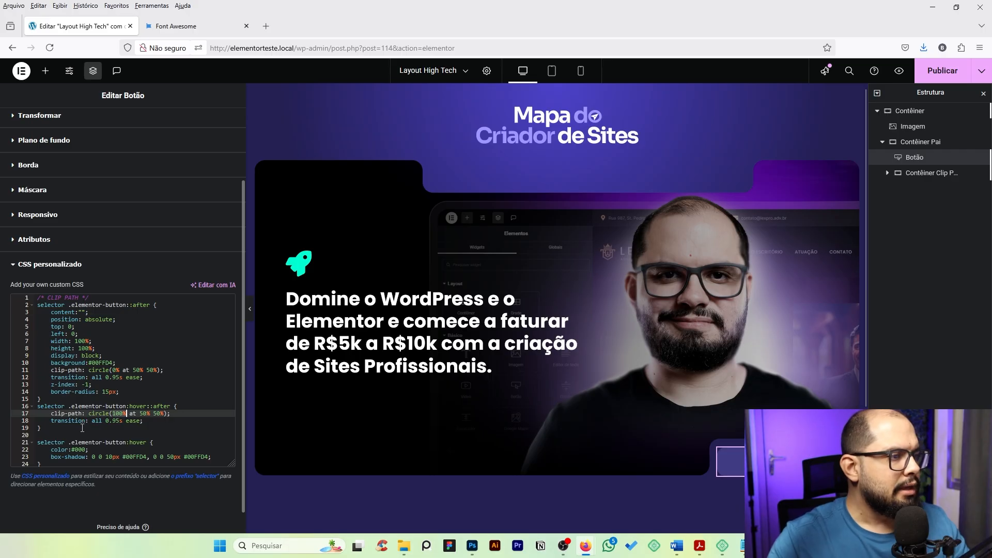
Step: Remove the blank line above the .elementor-button:hover rule and delete its color:#000 declaration
{"action": "left_click", "coordinate": [61, 436]}
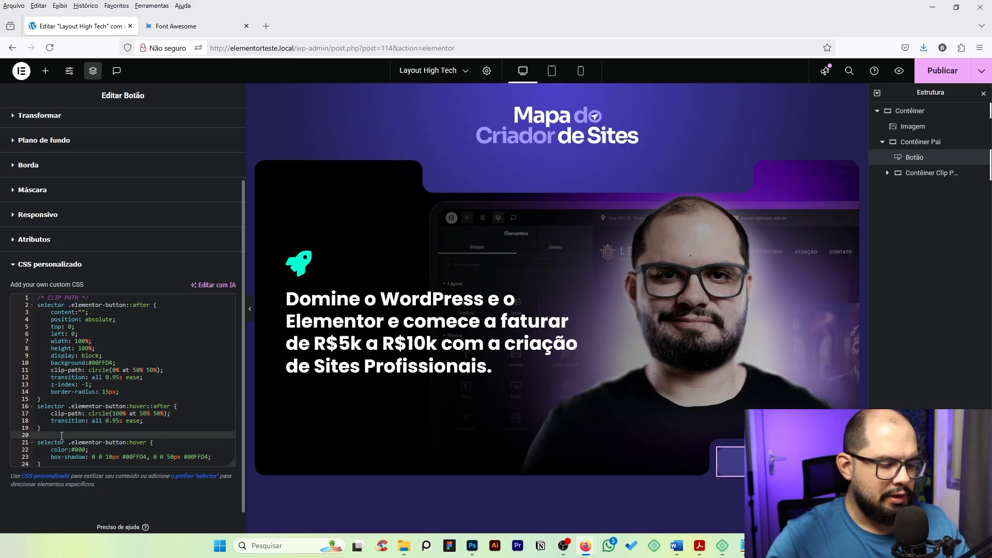
{"action": "key", "text": "BackSpace"}
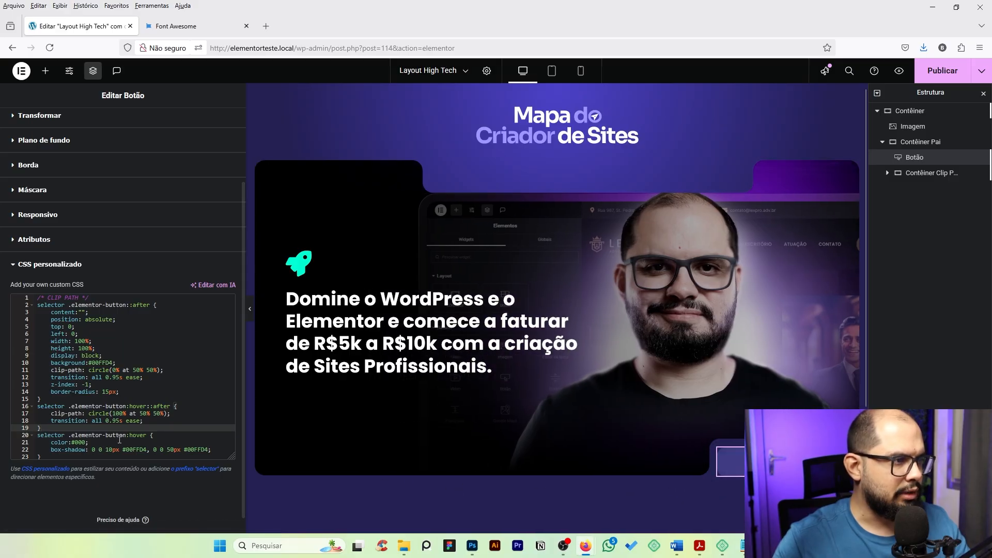
{"action": "left_click_drag", "start_coordinate": [51, 442], "coordinate": [71, 443]}
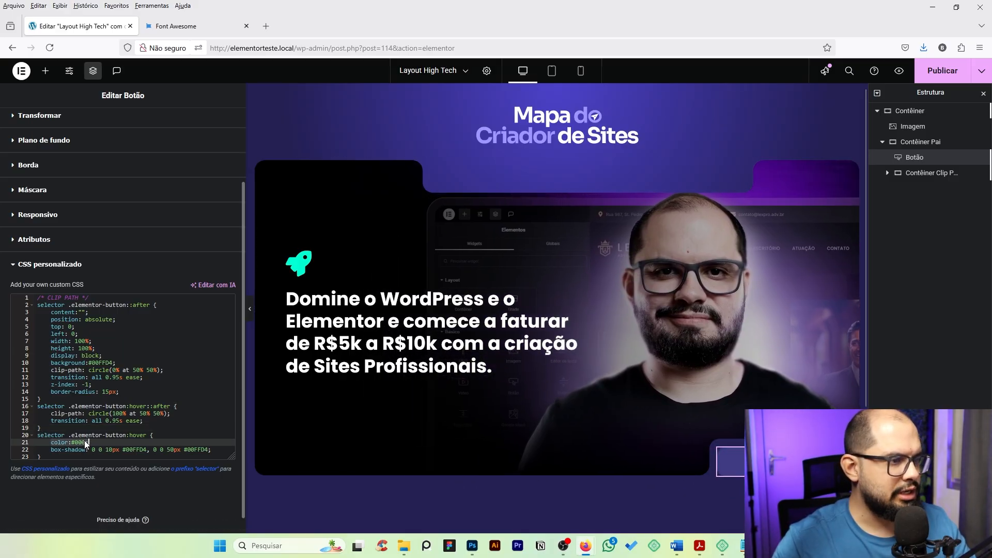
{"action": "key", "text": "BackSpace"}
{"action": "key", "text": "BackSpace"}
{"action": "key", "text": "BackSpace"}
{"action": "key", "text": "BackSpace"}
{"action": "key", "text": "BackSpace"}
{"action": "key", "text": "BackSpace"}
{"action": "key", "text": "BackSpace"}
{"action": "key", "text": "BackSpace"}
{"action": "key", "text": "BackSpace"}
{"action": "key", "text": "BackSpace"}
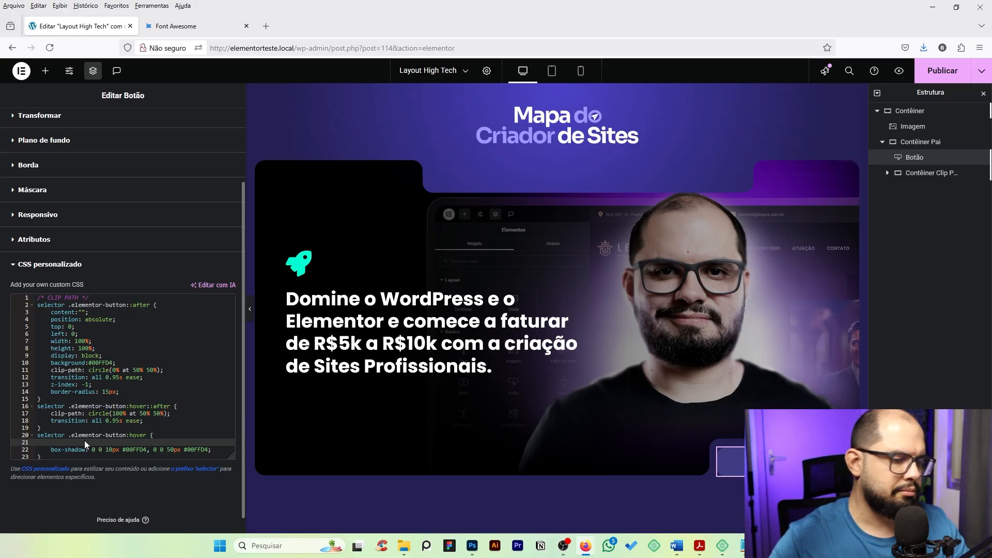
Step: Check the button's hover text color in its style settings and return to the custom CSS
{"action": "scroll", "coordinate": [123, 207], "scroll_direction": "up", "scroll_amount": 3}
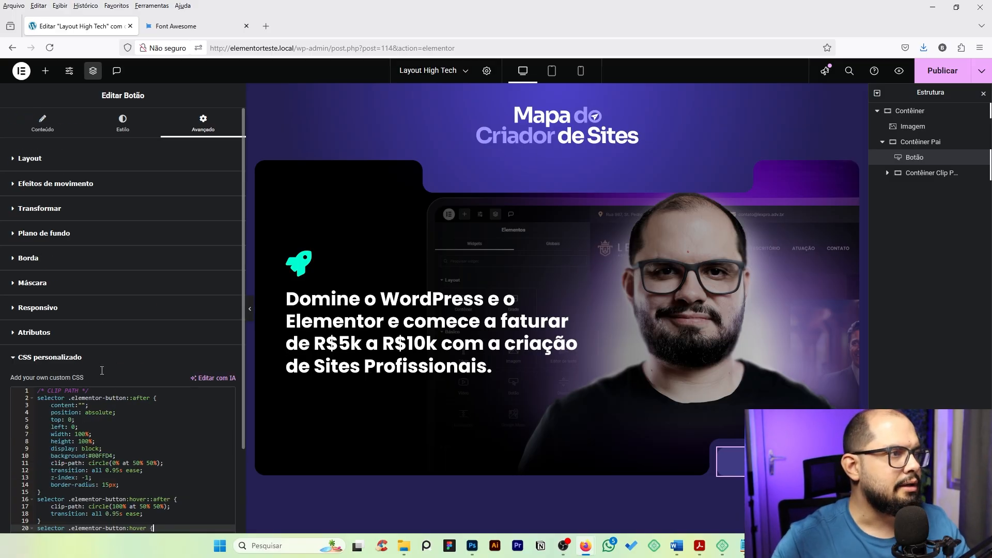
{"action": "left_click", "coordinate": [122, 127]}
{"action": "left_click", "coordinate": [178, 269]}
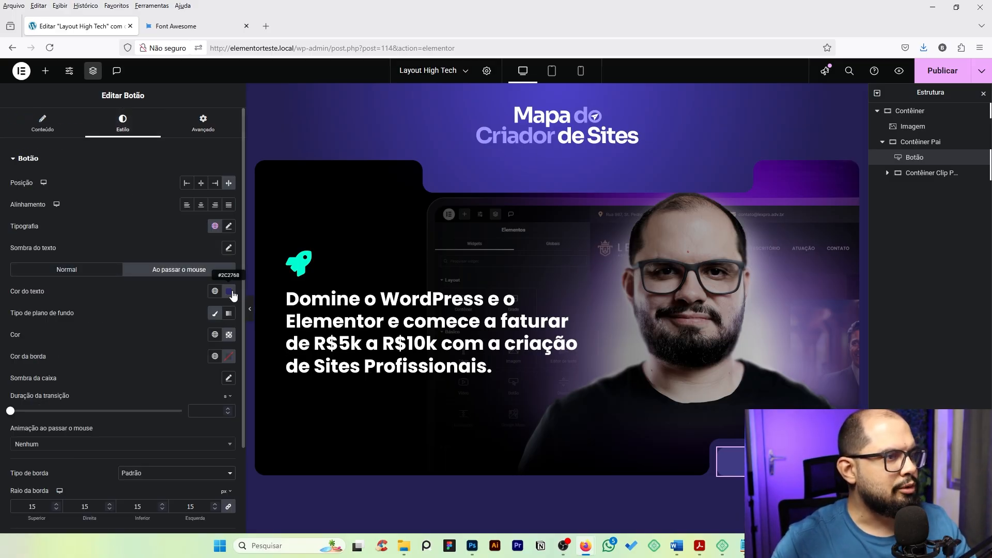
{"action": "left_click", "coordinate": [203, 124]}
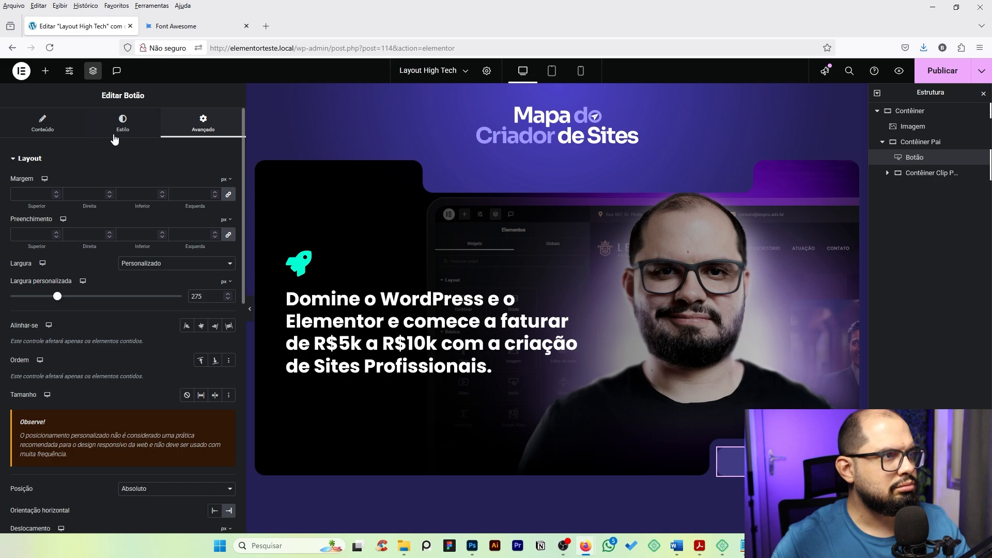
{"action": "left_click", "coordinate": [52, 161]}
{"action": "left_click", "coordinate": [59, 350]}
{"action": "scroll", "coordinate": [60, 370], "scroll_direction": "down", "scroll_amount": 3}
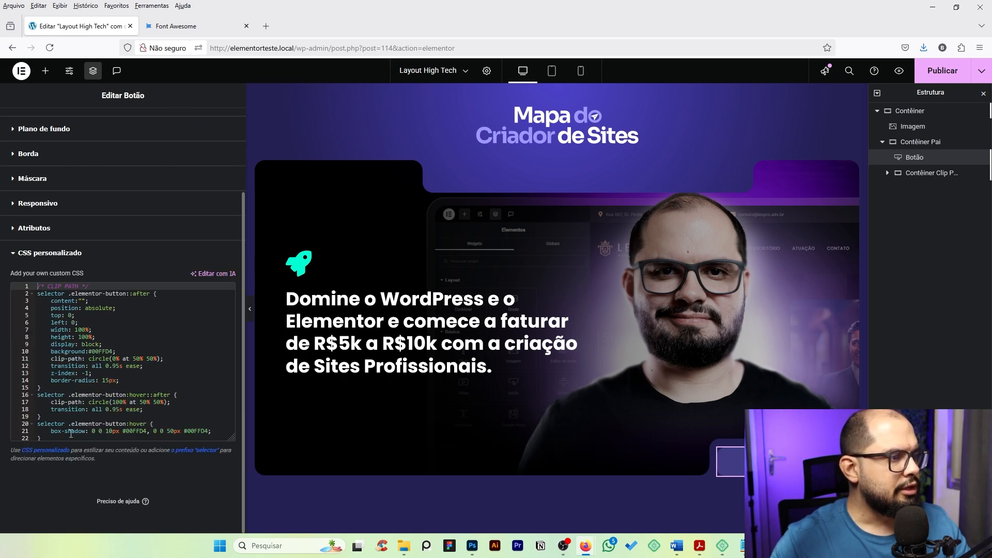
Step: Examine the two glow layers of the box-shadow declaration in the button's hover rule
{"action": "left_click", "coordinate": [63, 431]}
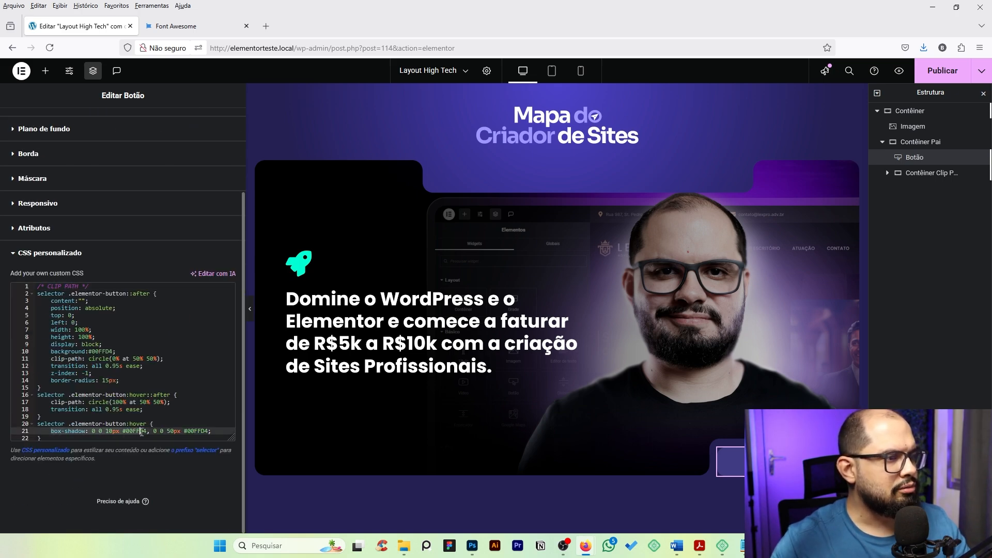
{"action": "left_click", "coordinate": [121, 432]}
{"action": "left_click_drag", "start_coordinate": [93, 432], "coordinate": [151, 431]}
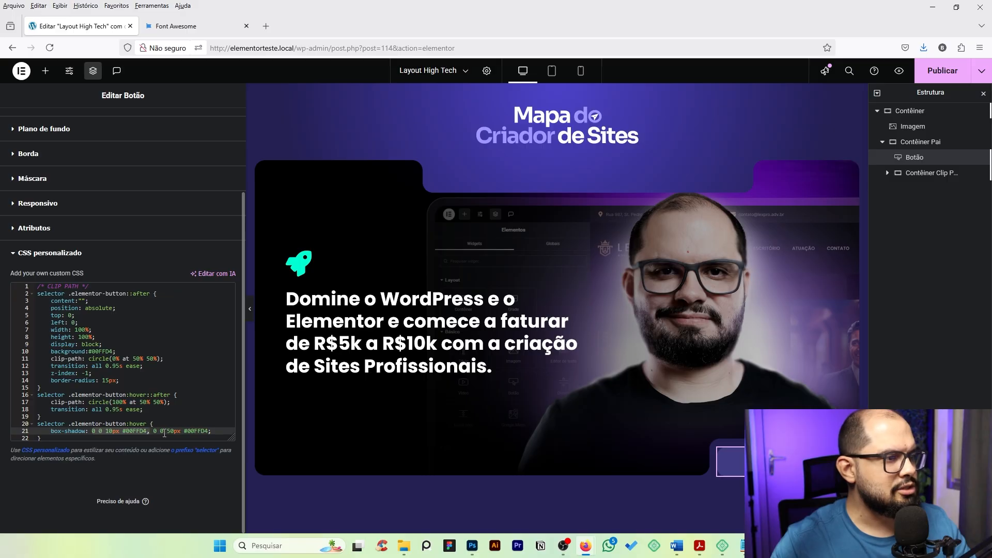
{"action": "left_click", "coordinate": [164, 432]}
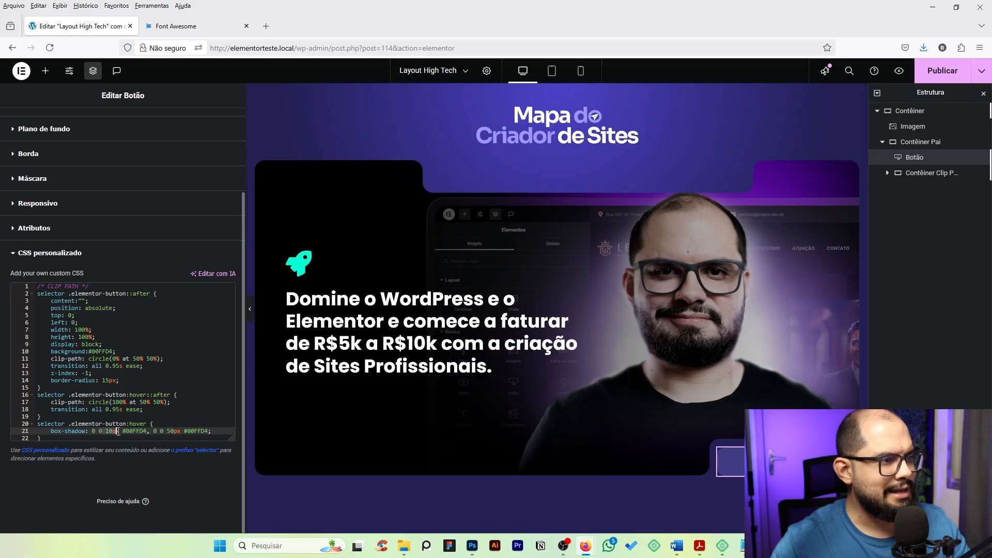
{"action": "left_click_drag", "start_coordinate": [154, 430], "coordinate": [209, 431]}
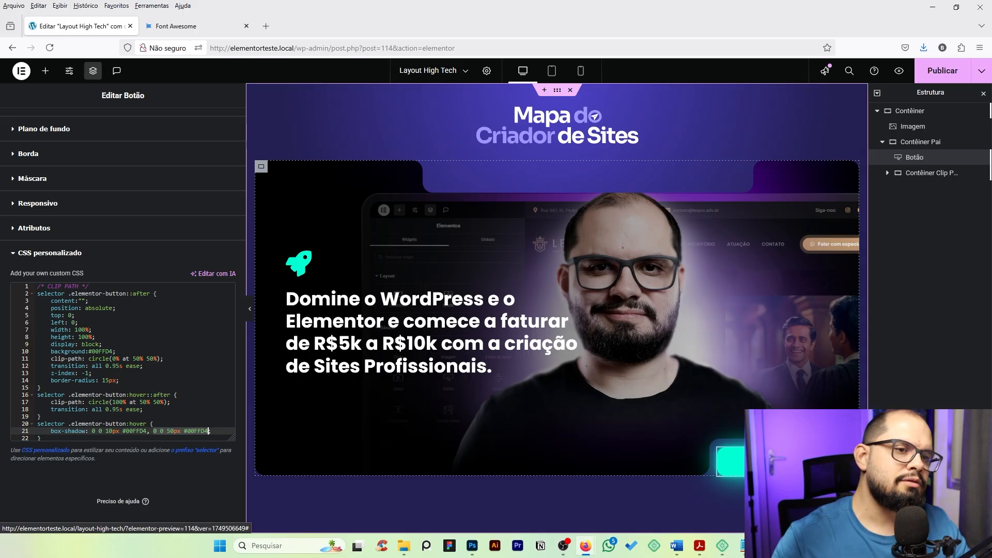
Step: Preview the button's hover glow on the full-width page, and enlarge the custom CSS editor to show all the code
{"action": "left_click", "coordinate": [250, 310]}
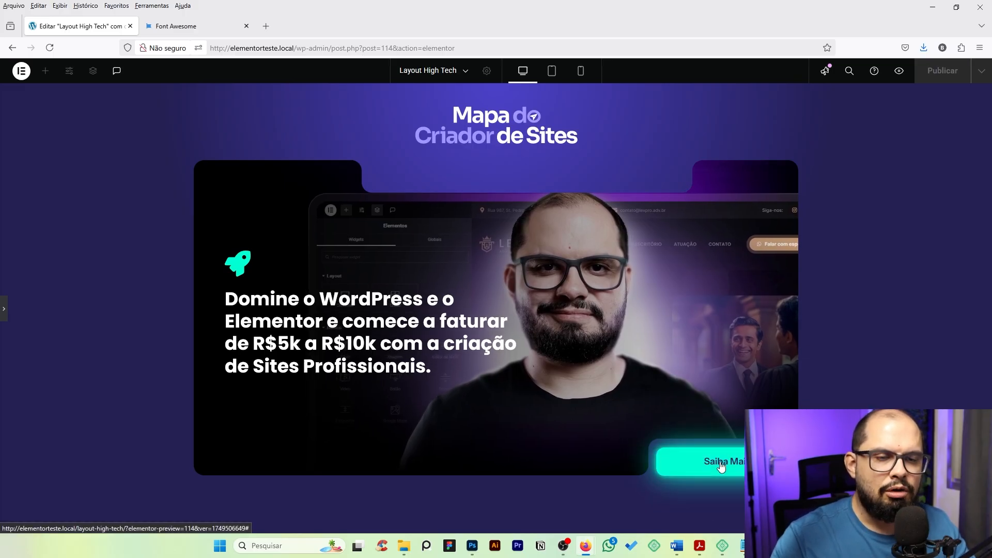
{"action": "left_click", "coordinate": [4, 310]}
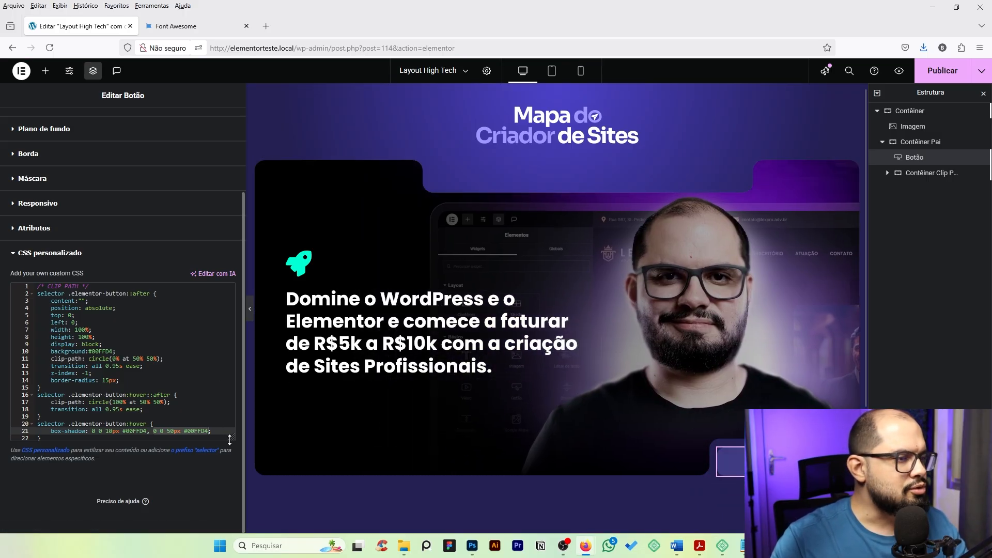
{"action": "left_click_drag", "start_coordinate": [230, 439], "coordinate": [225, 480]}
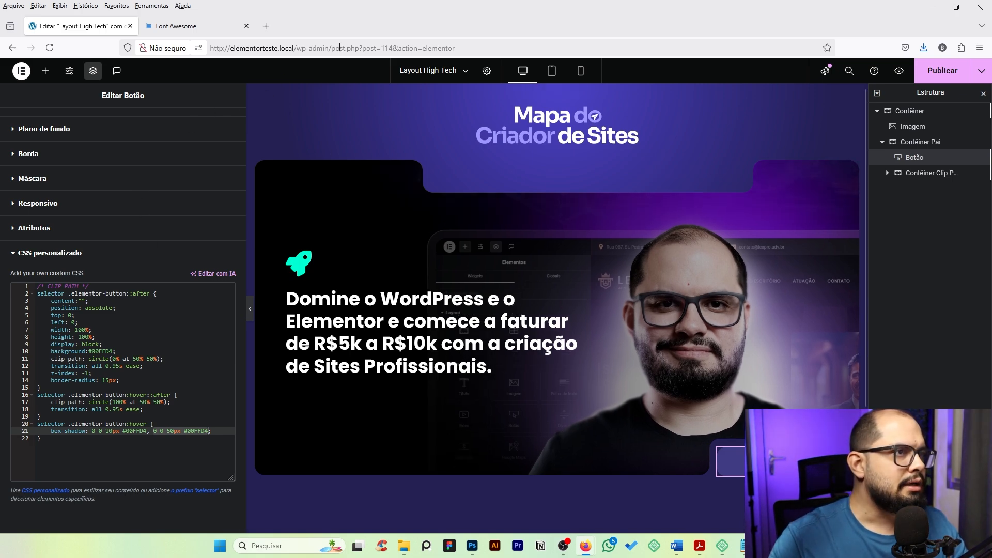
{"action": "left_click_drag", "start_coordinate": [332, 48], "coordinate": [211, 50]}
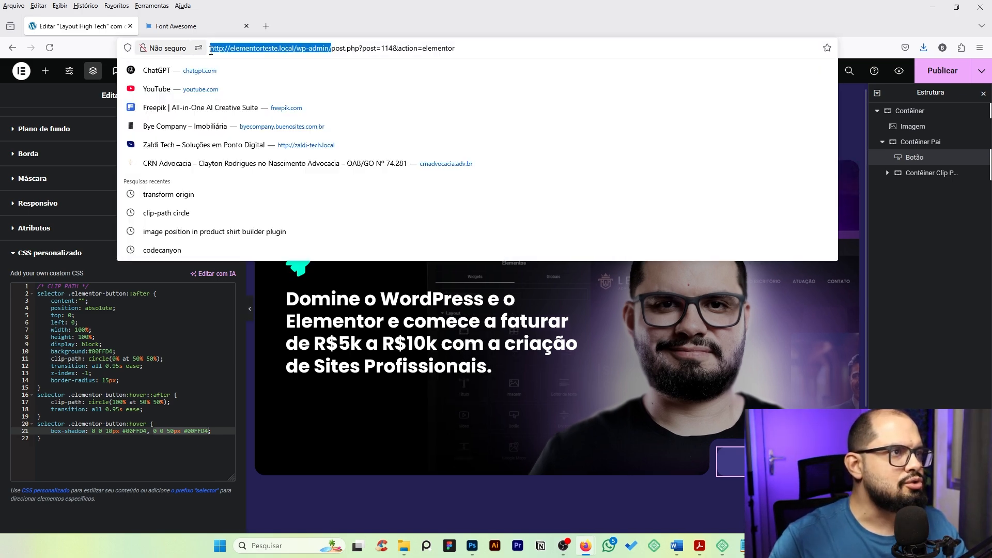
{"action": "key", "text": "ctrl+c"}
{"action": "left_click", "coordinate": [266, 25]}
{"action": "key", "text": "ctrl+v"}
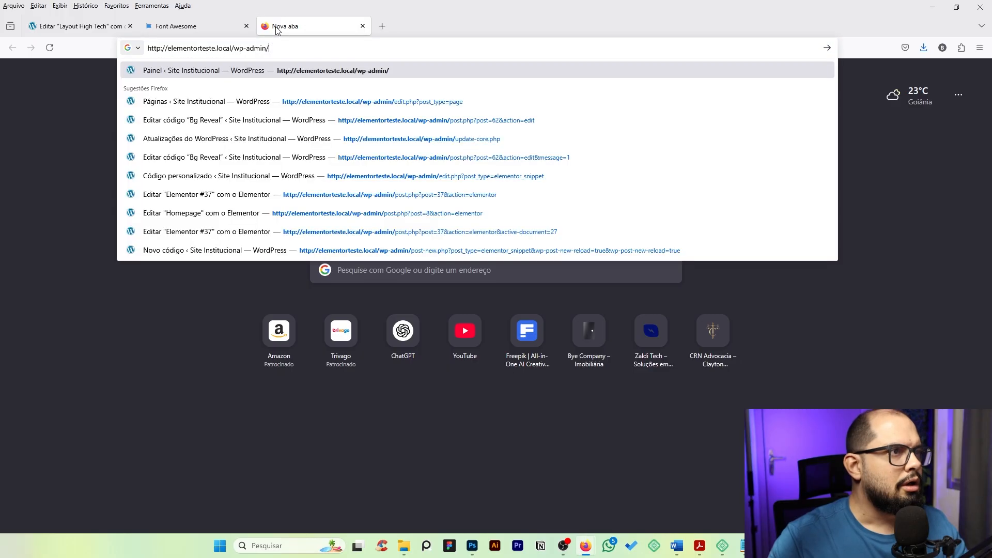
{"action": "key", "text": "Return"}
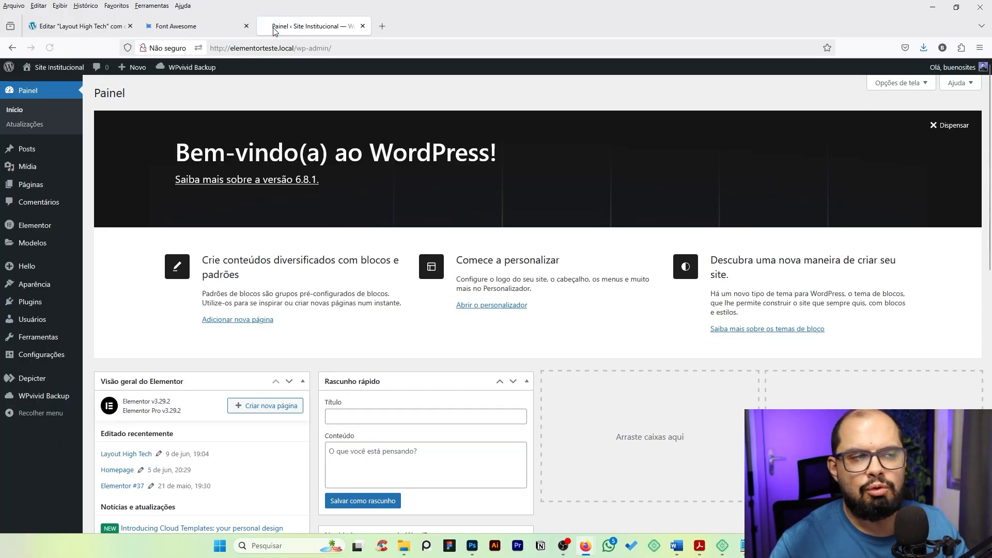
Step: Switch to Font Awesome, look over its "right" search results and home page, and reopen the right-long icon's details
{"action": "left_click", "coordinate": [180, 29]}
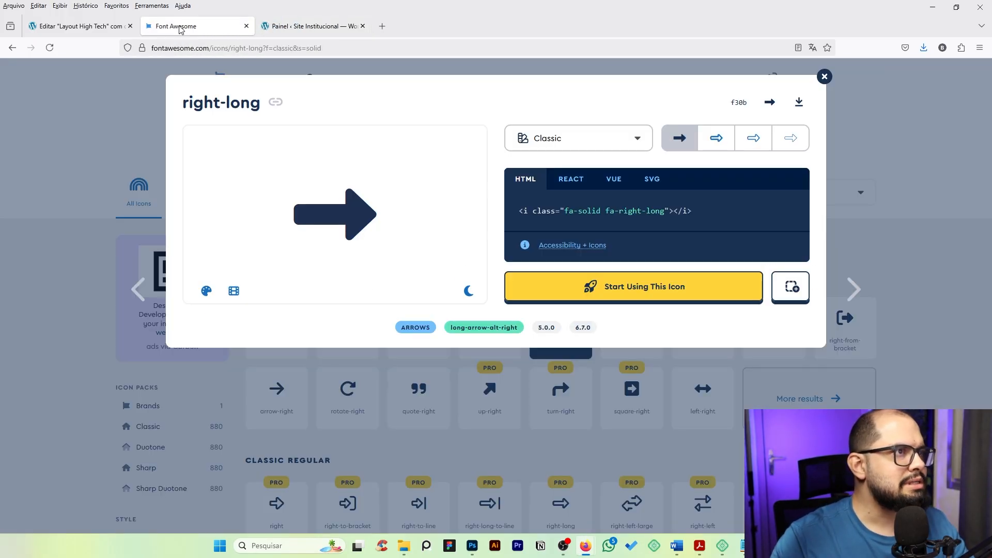
{"action": "left_click", "coordinate": [97, 138]}
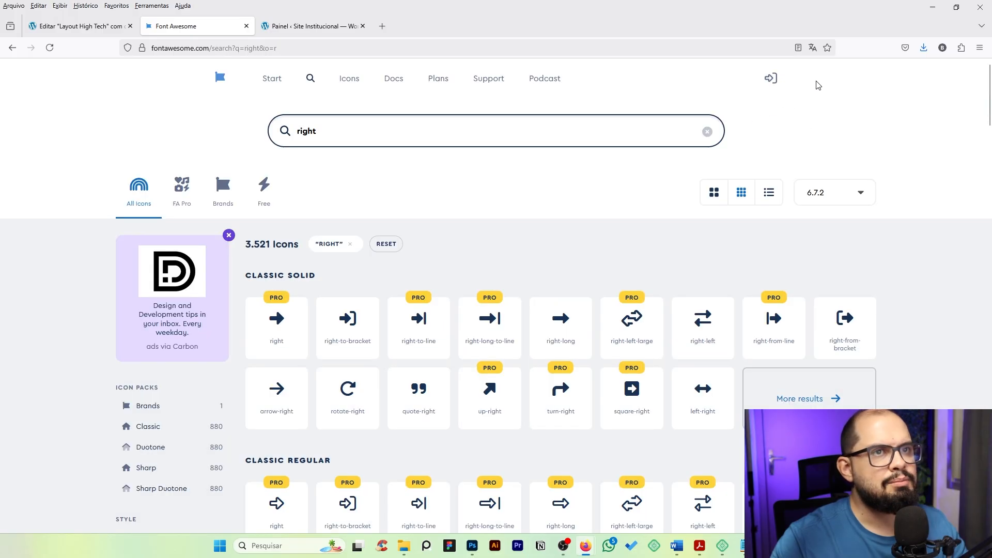
{"action": "scroll", "coordinate": [387, 206], "scroll_direction": "down", "scroll_amount": 4}
{"action": "scroll", "coordinate": [383, 205], "scroll_direction": "up", "scroll_amount": 4}
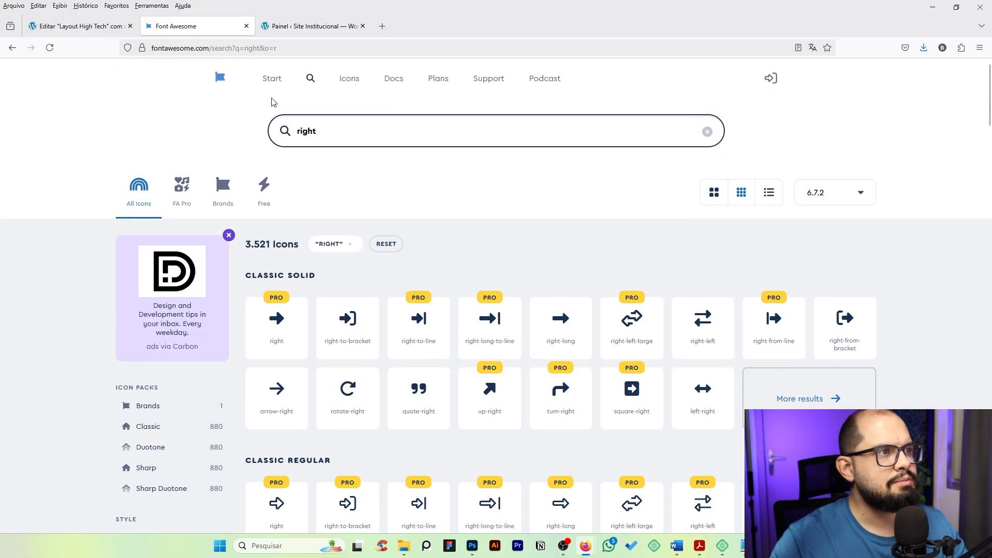
{"action": "left_click", "coordinate": [219, 77]}
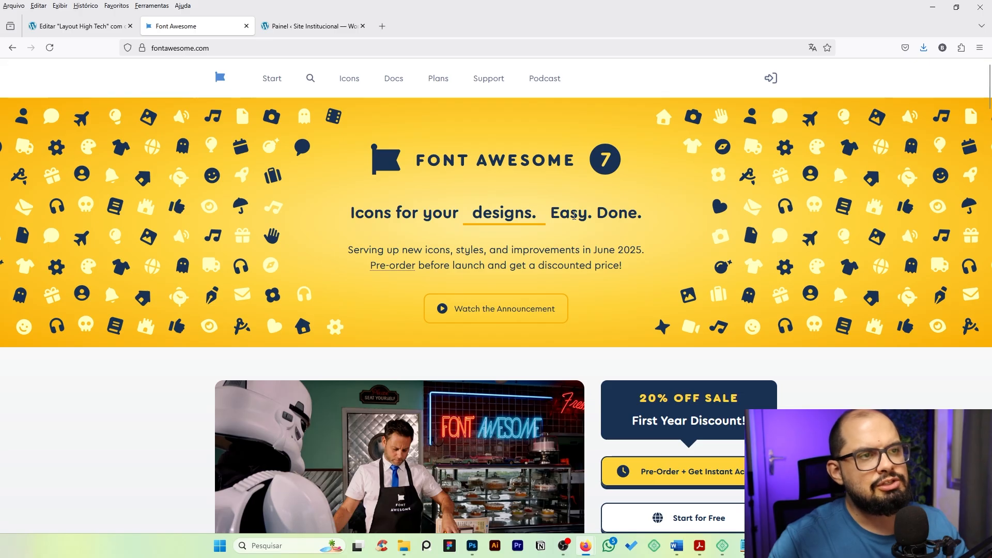
{"action": "left_click", "coordinate": [12, 47]}
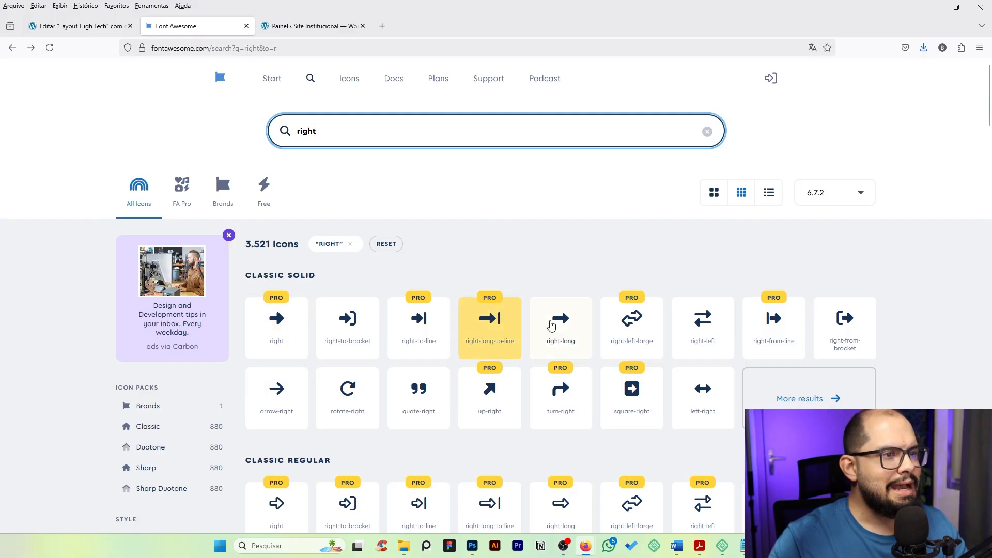
{"action": "left_click", "coordinate": [566, 335]}
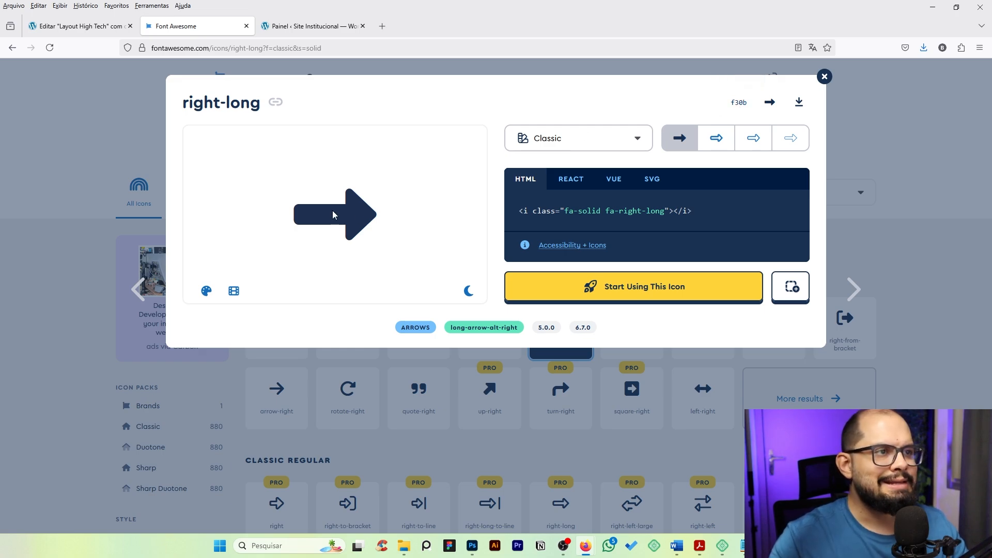
Step: Switch to the WordPress dashboard and open Elementor's custom code list
{"action": "left_click", "coordinate": [309, 27]}
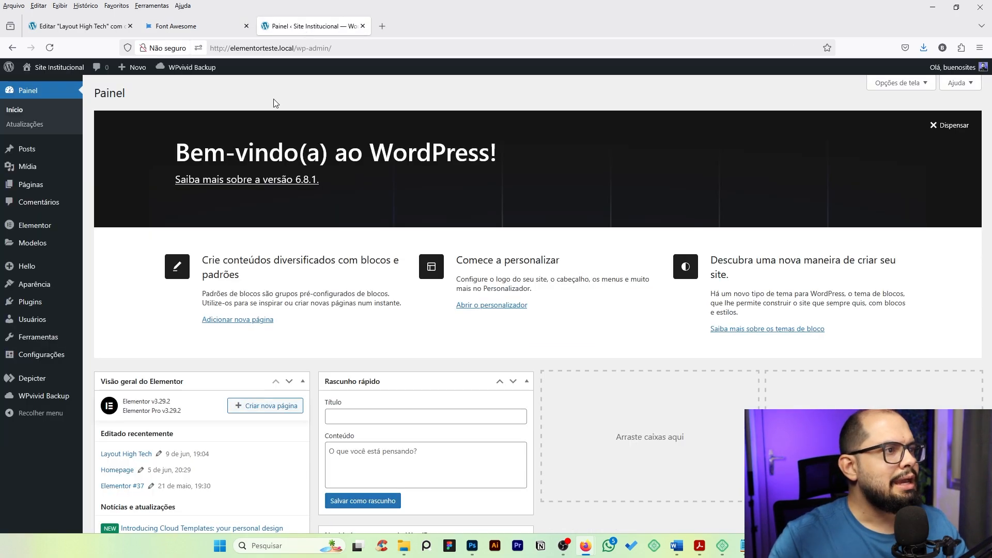
{"action": "mouse_move", "coordinate": [32, 227]}
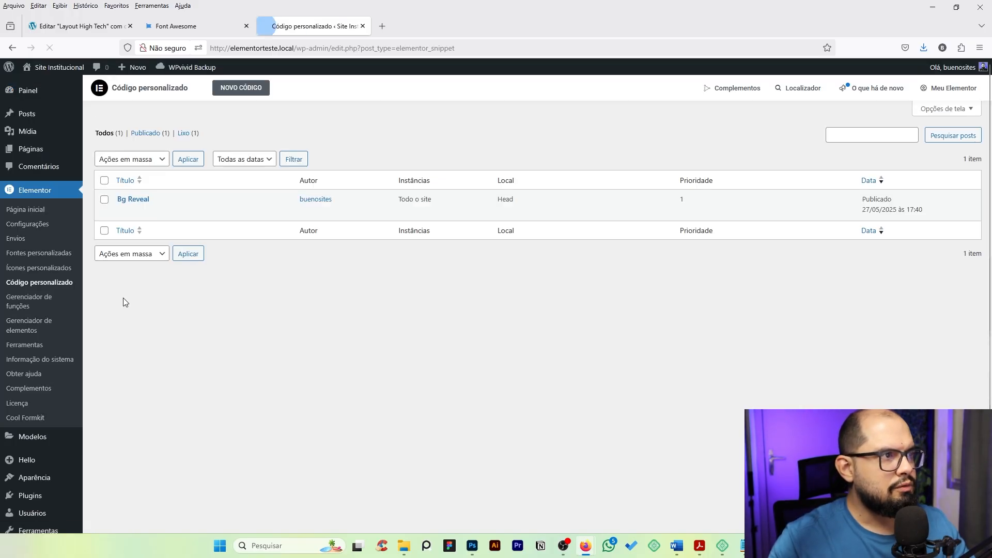
Step: Create a new Elementor custom code entry titled "Font Awesome 5" with priority 2
{"action": "left_click", "coordinate": [238, 87]}
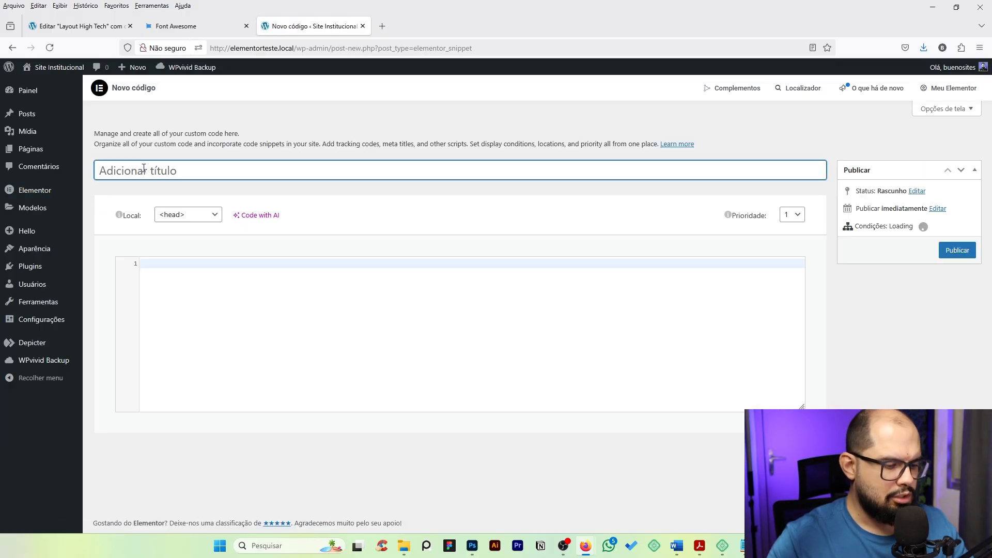
{"action": "type", "text": "Font A"}
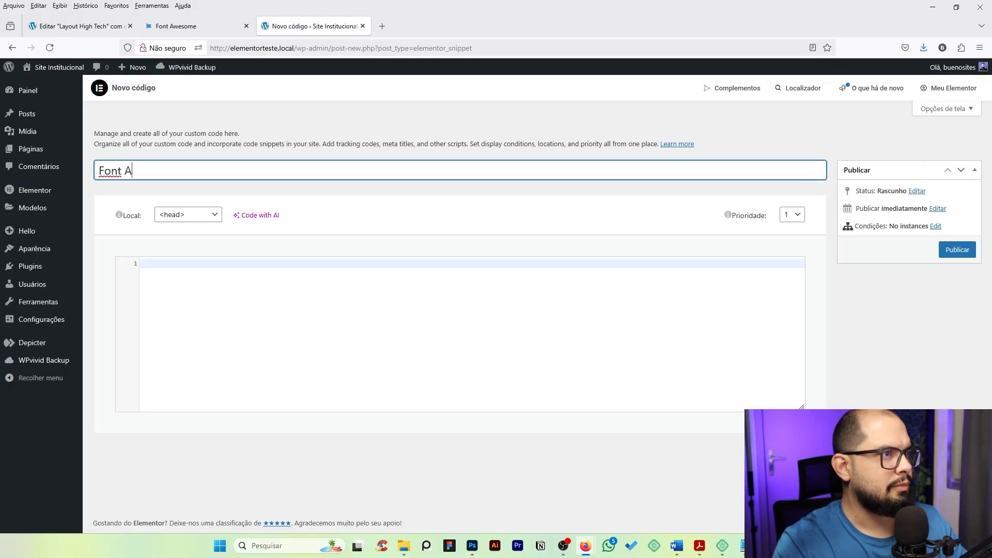
{"action": "type", "text": "wesome 5"}
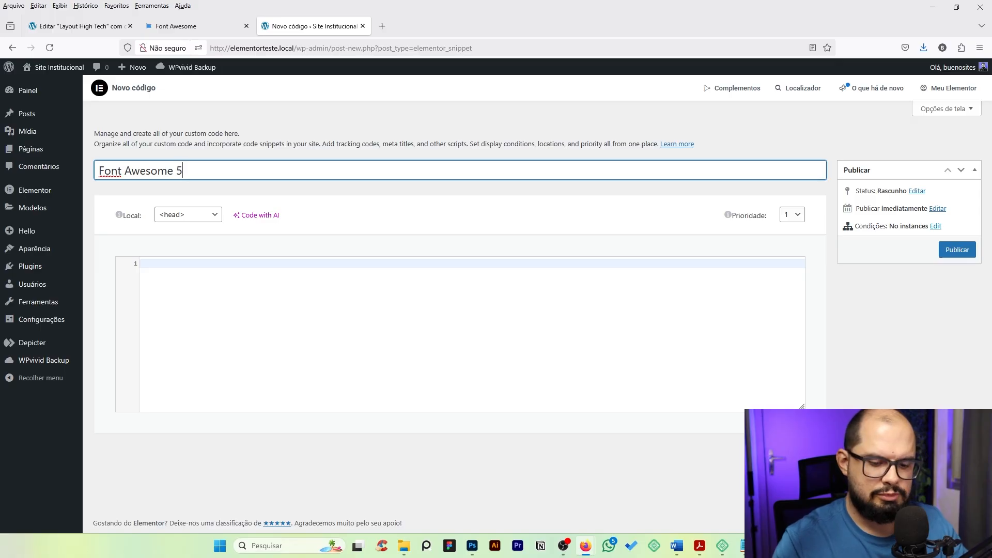
{"action": "left_click", "coordinate": [793, 214]}
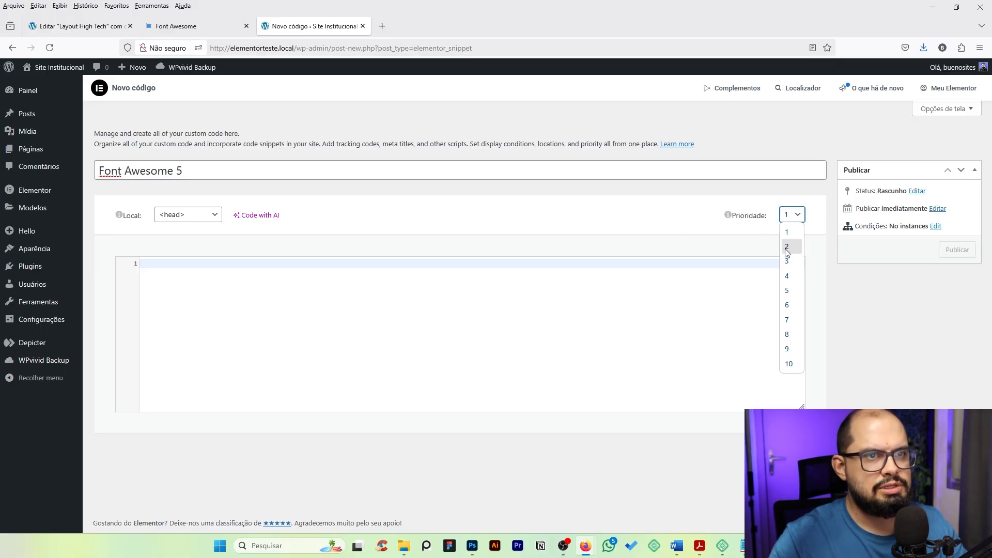
{"action": "left_click", "coordinate": [787, 254]}
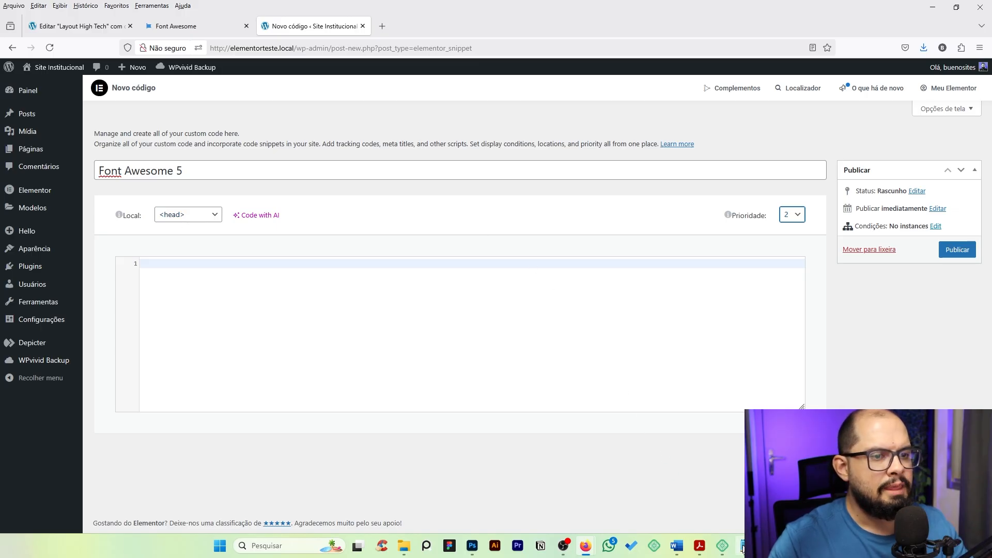
Step: Copy the Font Awesome 5.15.4 stylesheet link from Botão Animado.txt into the code snippet and publish it for the entire site ("Todo o site")
{"action": "key", "text": "alt+Tab"}
{"action": "left_click", "coordinate": [217, 342]}
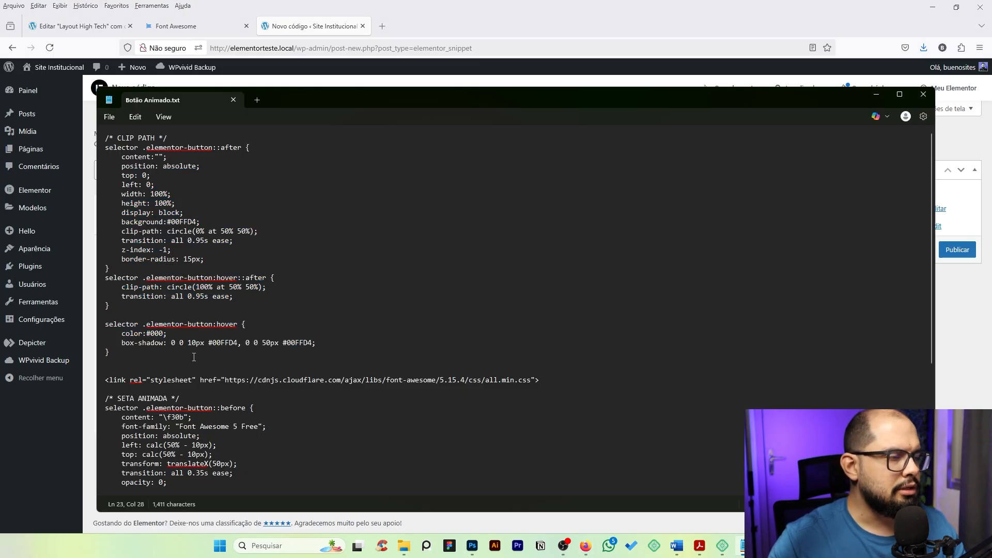
{"action": "left_click", "coordinate": [105, 380]}
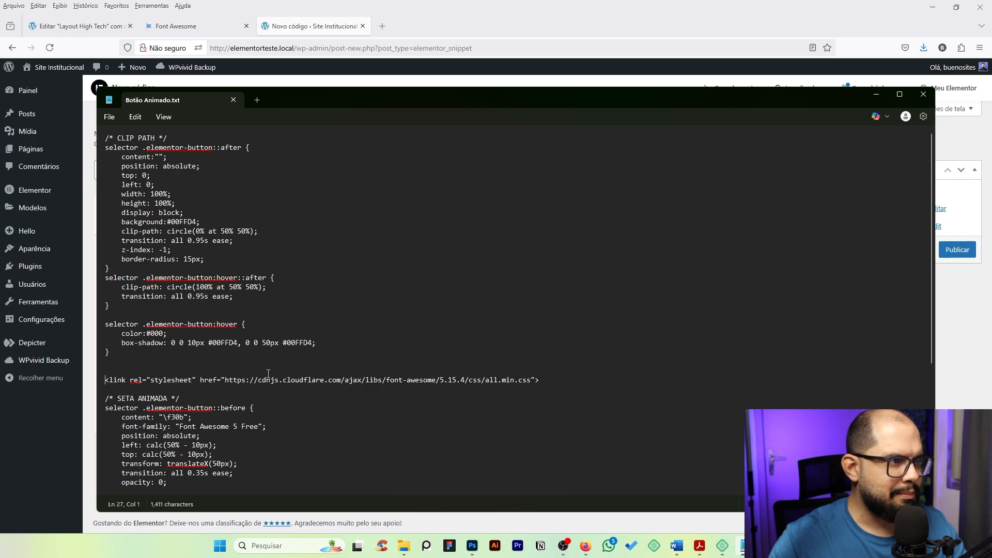
{"action": "left_click_drag", "start_coordinate": [106, 380], "coordinate": [546, 381]}
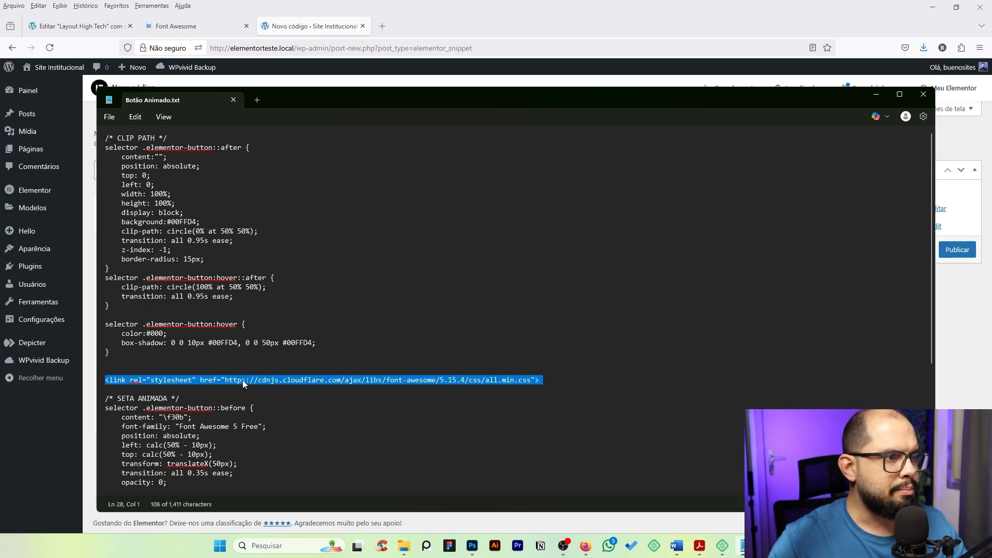
{"action": "key", "text": "alt+Tab"}
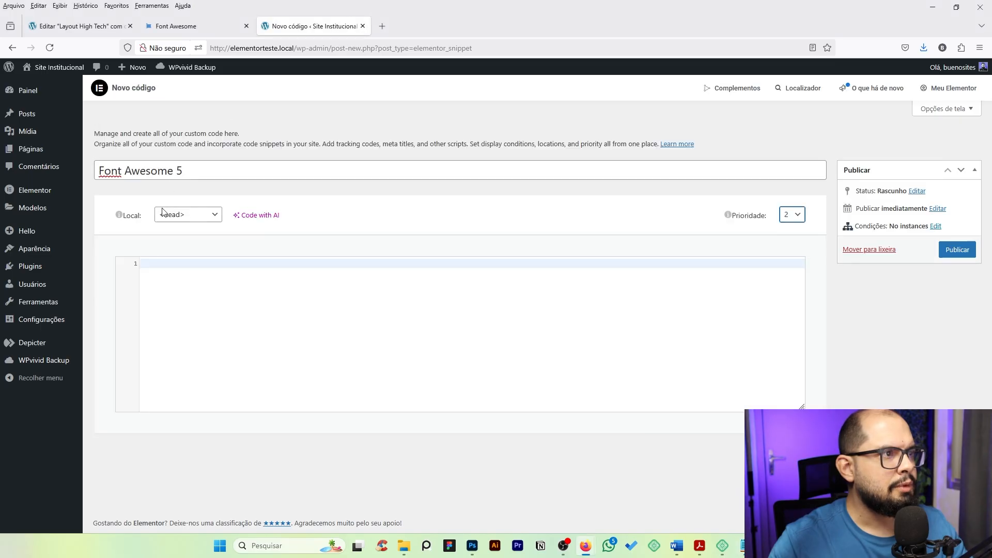
{"action": "left_click", "coordinate": [144, 305]}
{"action": "key", "text": "ctrl+v"}
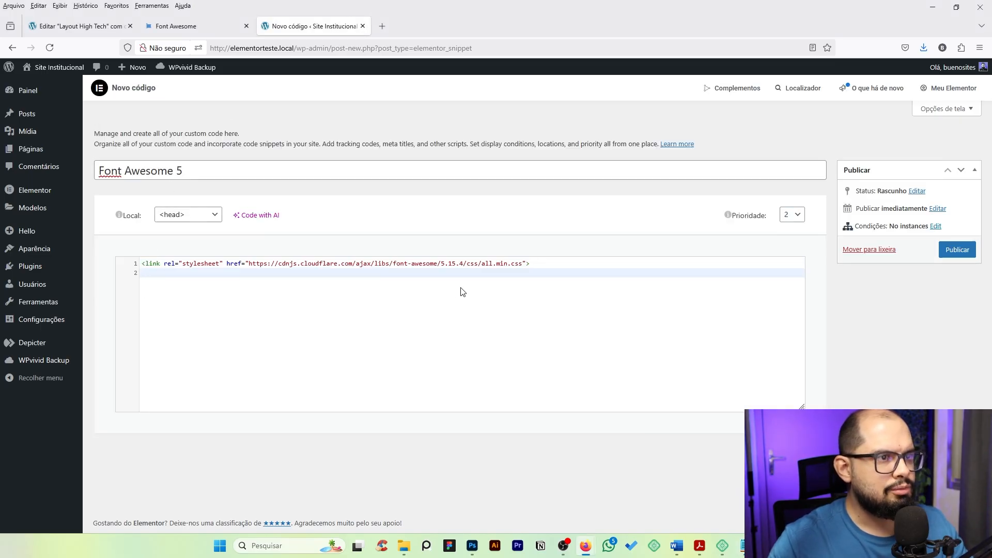
{"action": "left_click", "coordinate": [954, 251]}
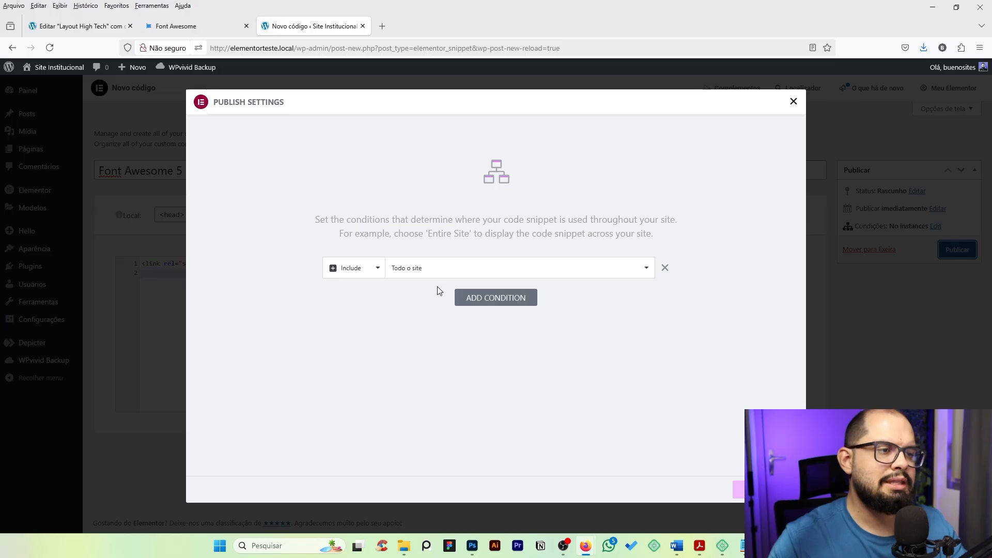
{"action": "left_click", "coordinate": [740, 489]}
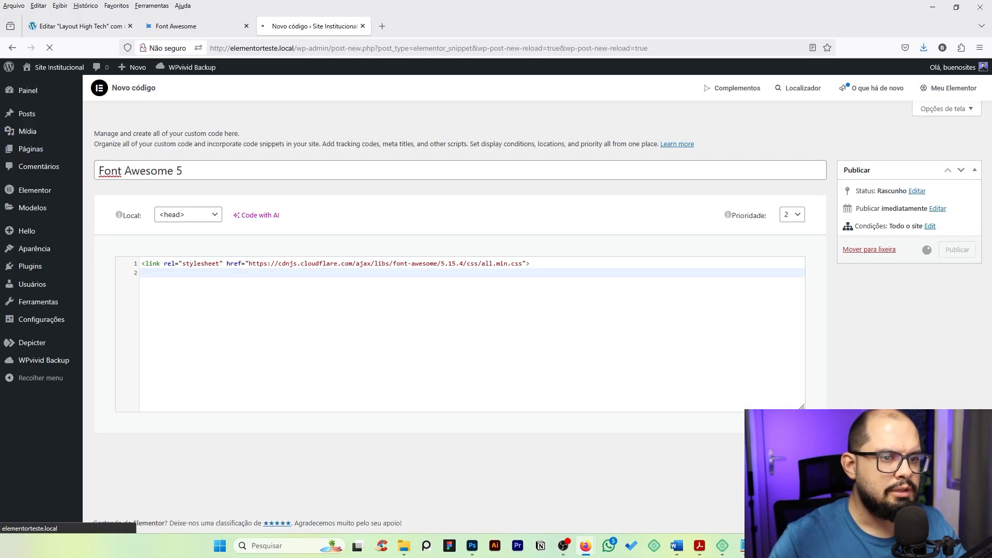
Step: Publish the Layout High Tech page, check the saved Font Awesome 5 snippet, and reload the page's Elementor editor
{"action": "left_click", "coordinate": [83, 28]}
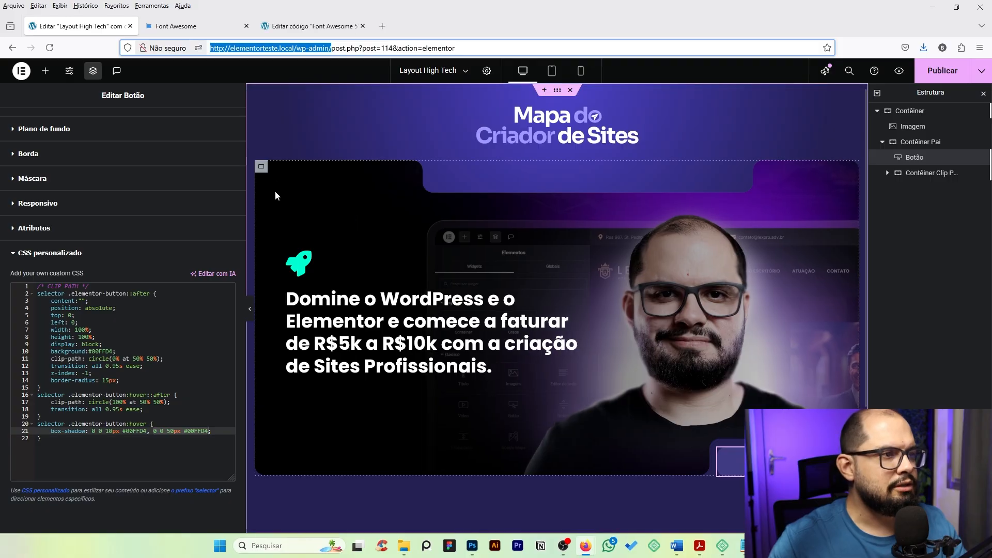
{"action": "left_click", "coordinate": [942, 71]}
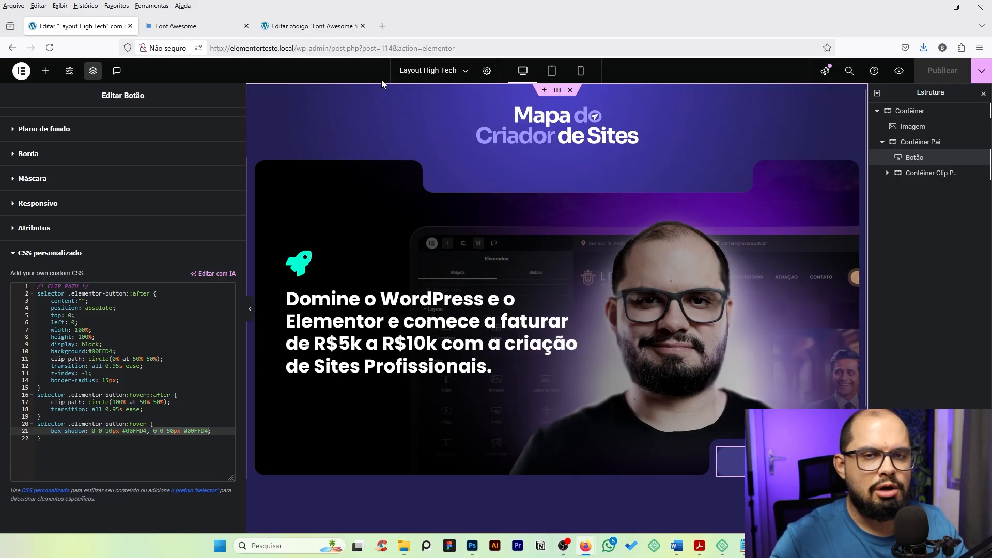
{"action": "left_click", "coordinate": [287, 27]}
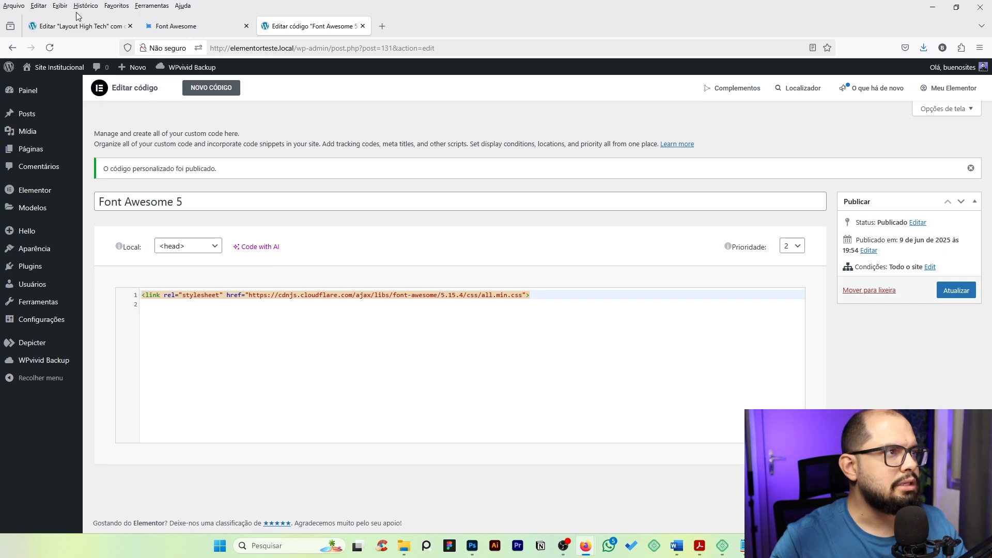
{"action": "left_click", "coordinate": [78, 25]}
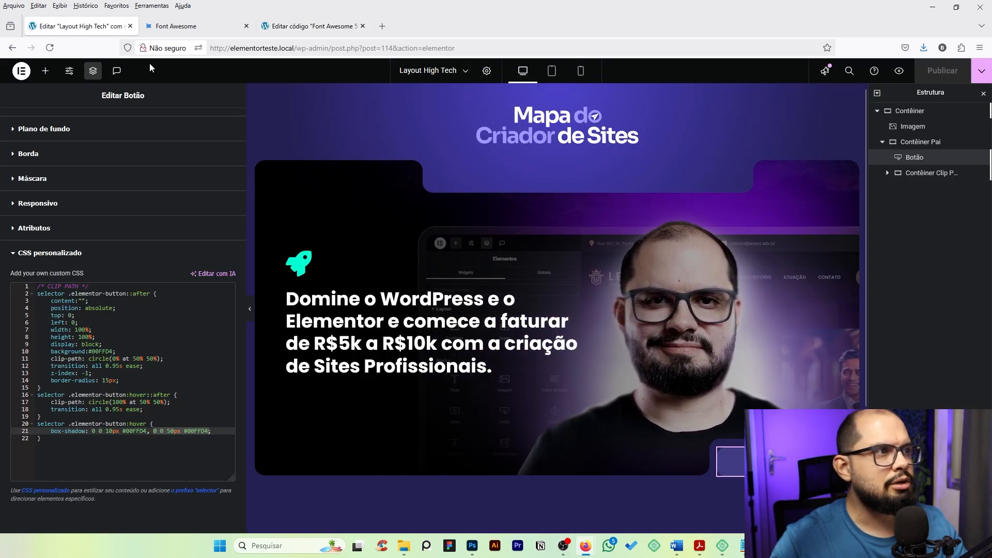
{"action": "left_click", "coordinate": [50, 48]}
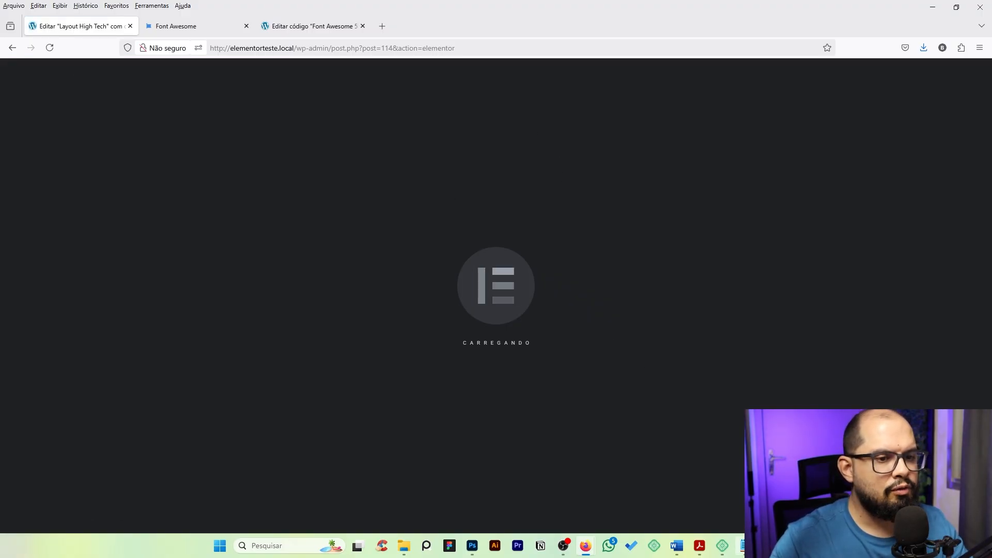
Step: Copy the whole "SETA ANIMADA" CSS block from Botão Animado.txt and return to the Elementor editor
{"action": "key", "text": "alt+Tab"}
{"action": "scroll", "coordinate": [321, 401], "scroll_direction": "down", "scroll_amount": 7}
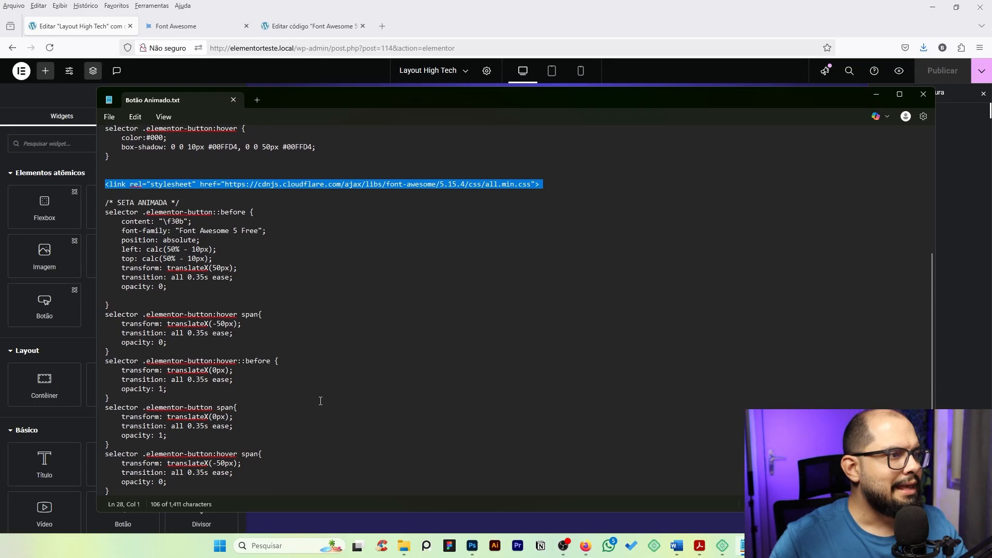
{"action": "left_click_drag", "start_coordinate": [107, 203], "coordinate": [165, 490]}
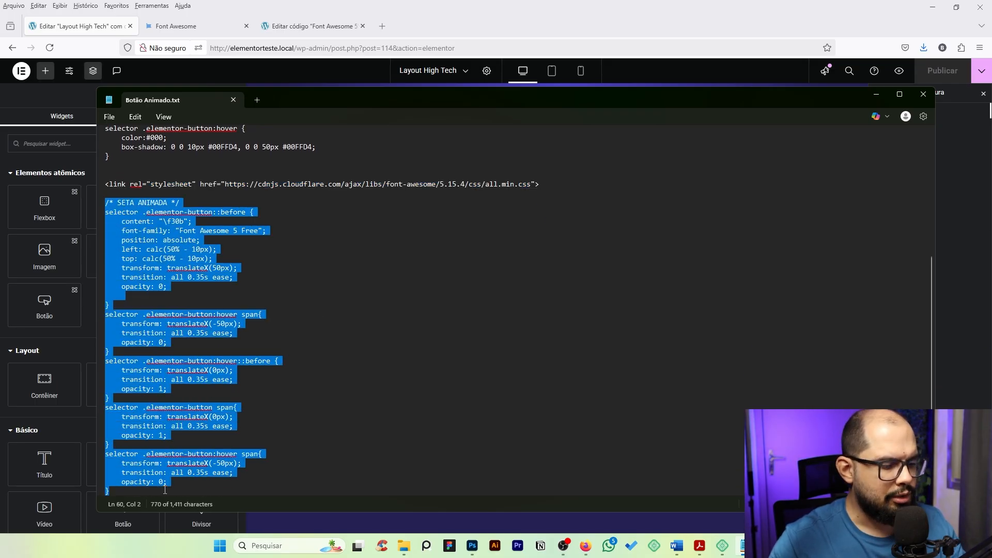
{"action": "key", "text": "alt+Tab"}
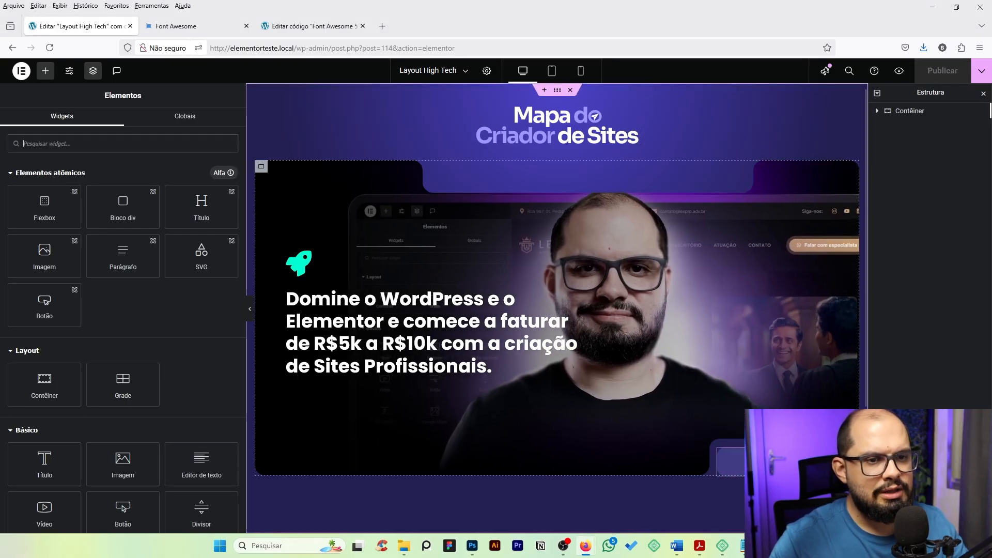
Step: Paste the "SETA ANIMADA" block below the existing clip-path rules in the "Saiba Mais" button's custom CSS
{"action": "left_click", "coordinate": [731, 459]}
{"action": "left_click", "coordinate": [203, 124]}
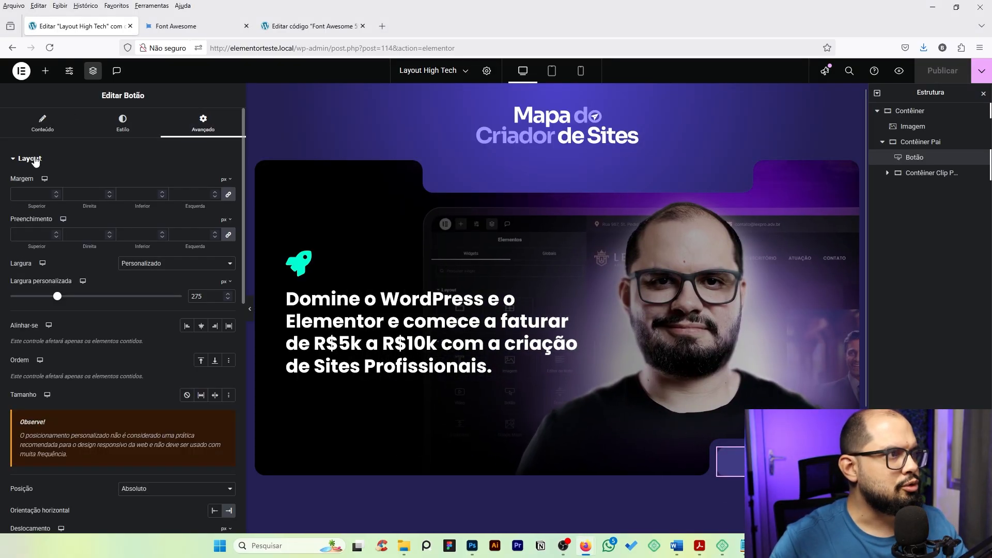
{"action": "left_click", "coordinate": [31, 158]}
{"action": "left_click", "coordinate": [31, 357]}
{"action": "scroll", "coordinate": [72, 371], "scroll_direction": "down", "scroll_amount": 2}
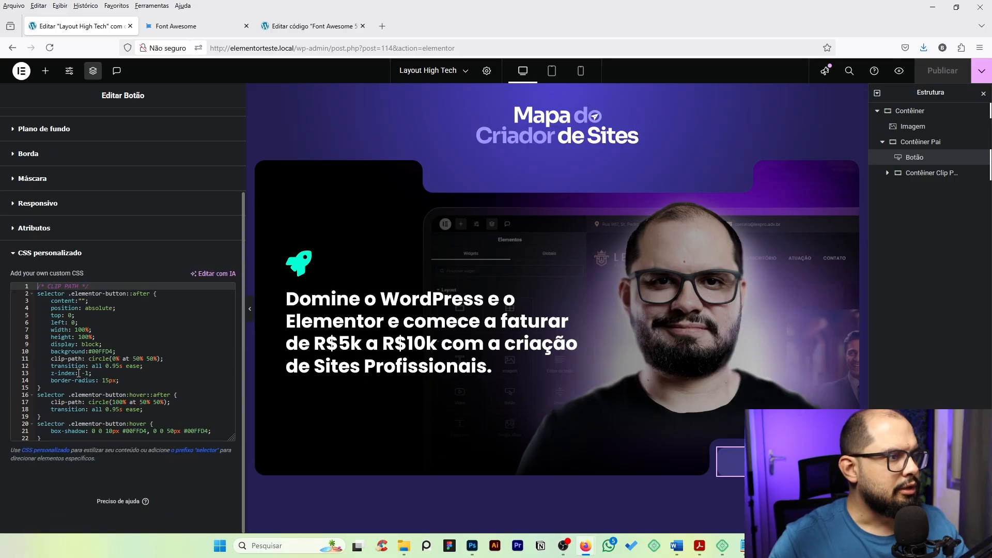
{"action": "left_click", "coordinate": [52, 438]}
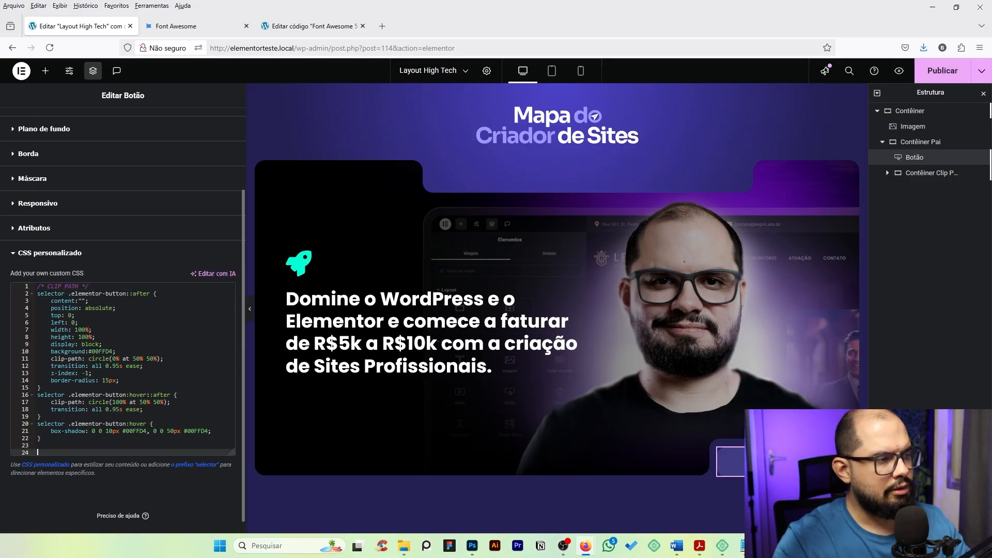
{"action": "key", "text": "Return"}
{"action": "key", "text": "Return"}
{"action": "key", "text": "ctrl+v"}
{"action": "scroll", "coordinate": [80, 360], "scroll_direction": "down", "scroll_amount": 2}
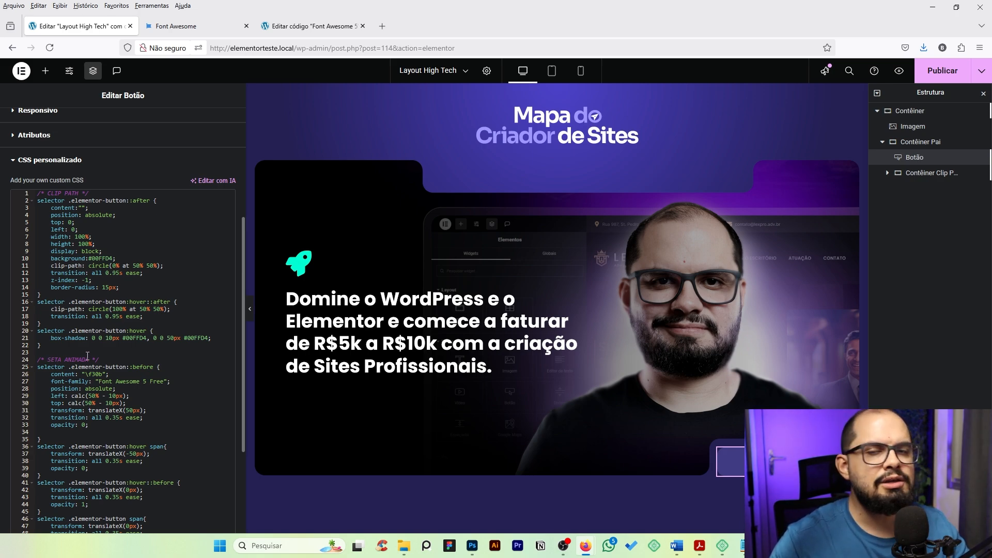
Step: Preview the "Saiba Mais" button's arrow hover animation on the full-width page, and return to the editing view
{"action": "scroll", "coordinate": [274, 303], "scroll_direction": "down", "scroll_amount": 3}
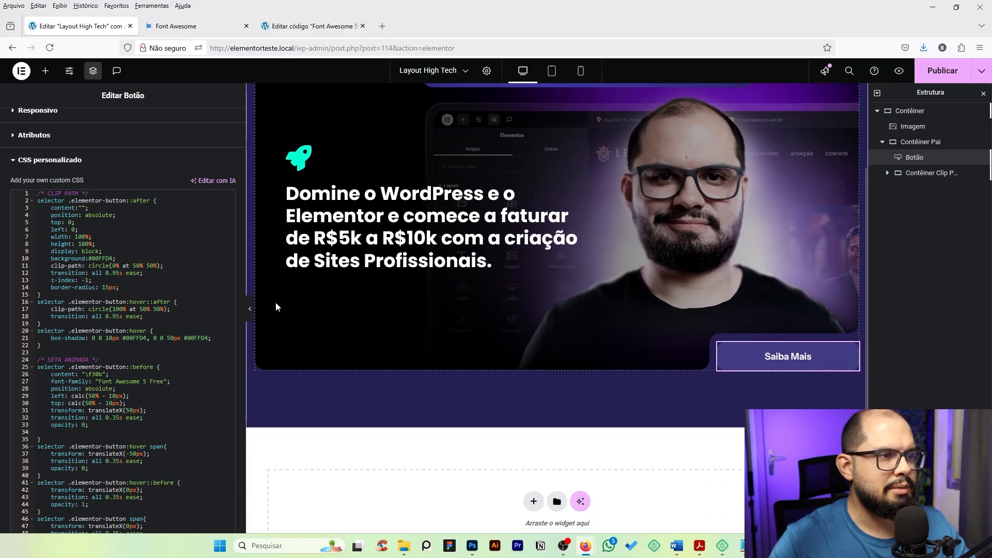
{"action": "left_click", "coordinate": [250, 308]}
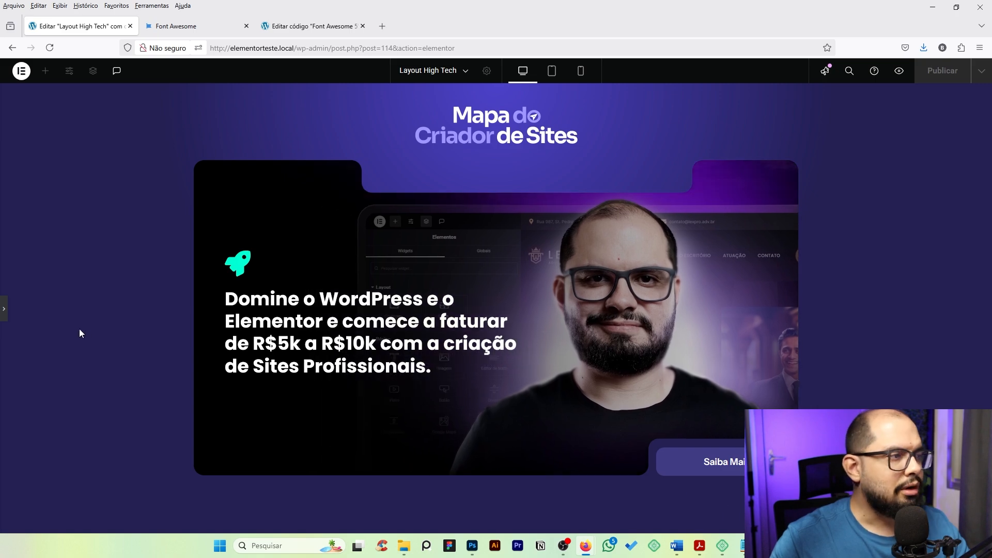
{"action": "left_click", "coordinate": [4, 310]}
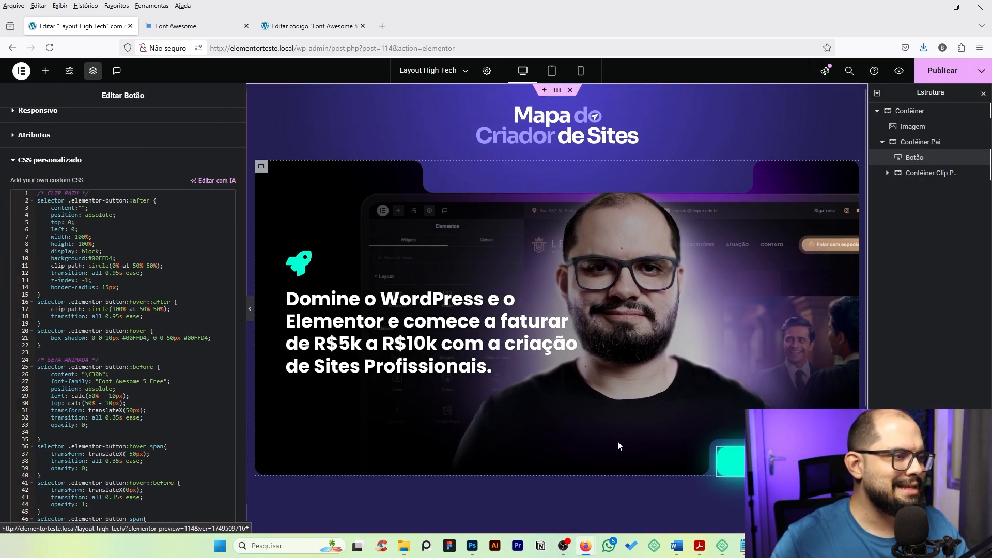
Step: Examine the ::before rule in the "SETA ANIMADA" CSS, going over its selector, button class, pseudo-element and content line
{"action": "scroll", "coordinate": [86, 334], "scroll_direction": "down", "scroll_amount": 2}
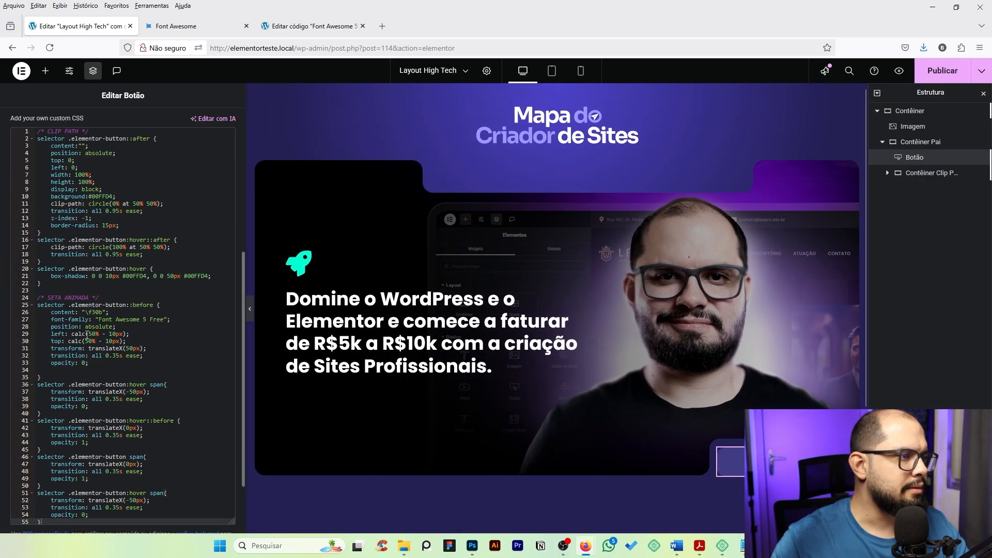
{"action": "double_click", "coordinate": [60, 305]}
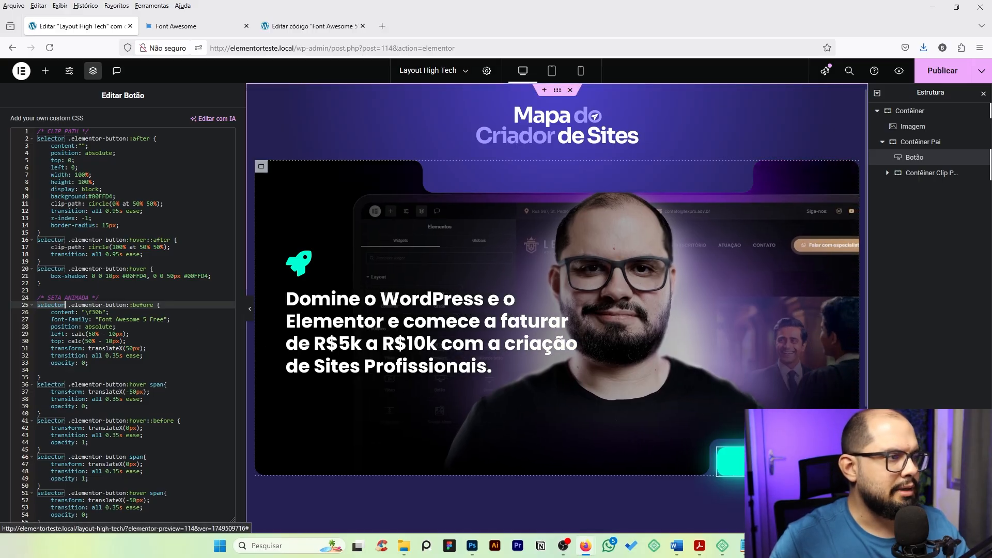
{"action": "left_click", "coordinate": [81, 305]}
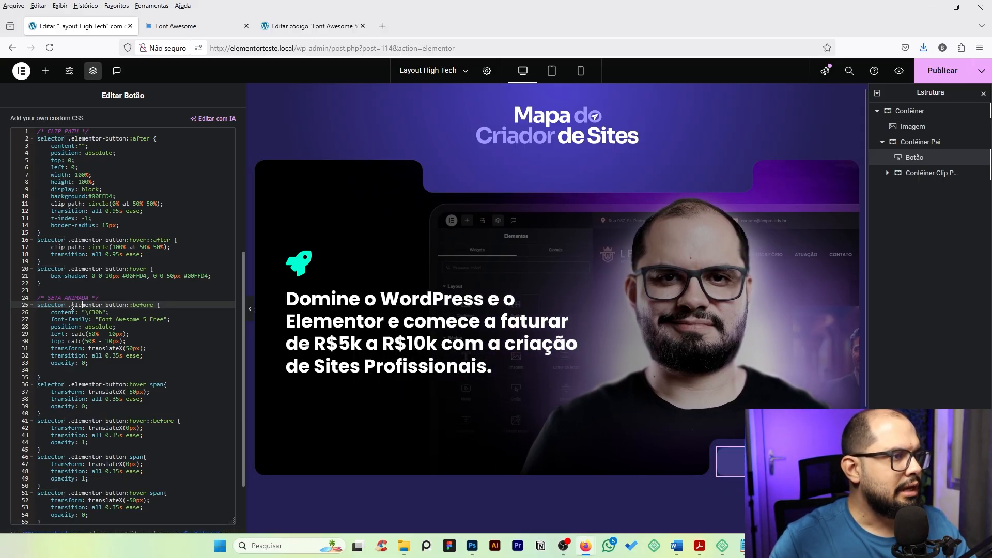
{"action": "left_click_drag", "start_coordinate": [69, 305], "coordinate": [124, 305]}
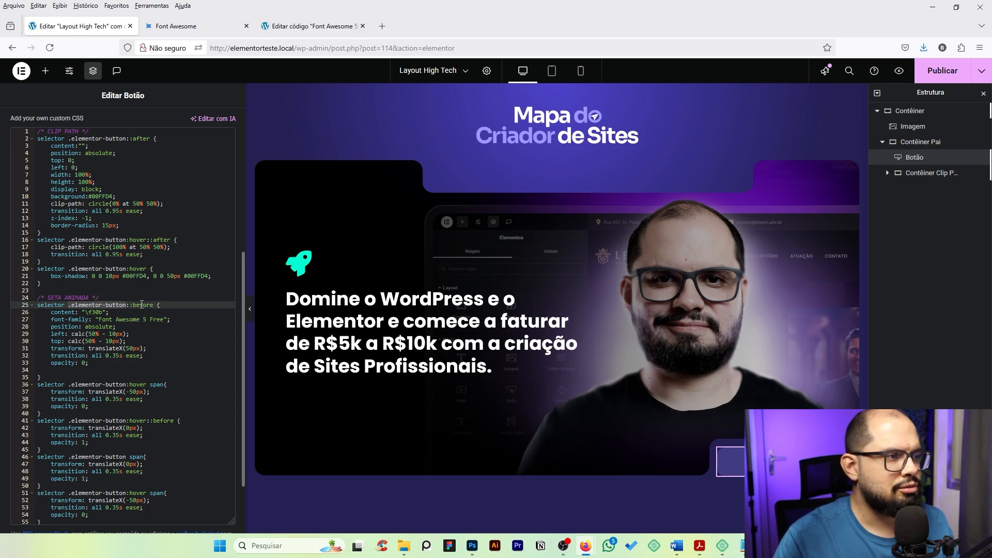
{"action": "left_click", "coordinate": [141, 305]}
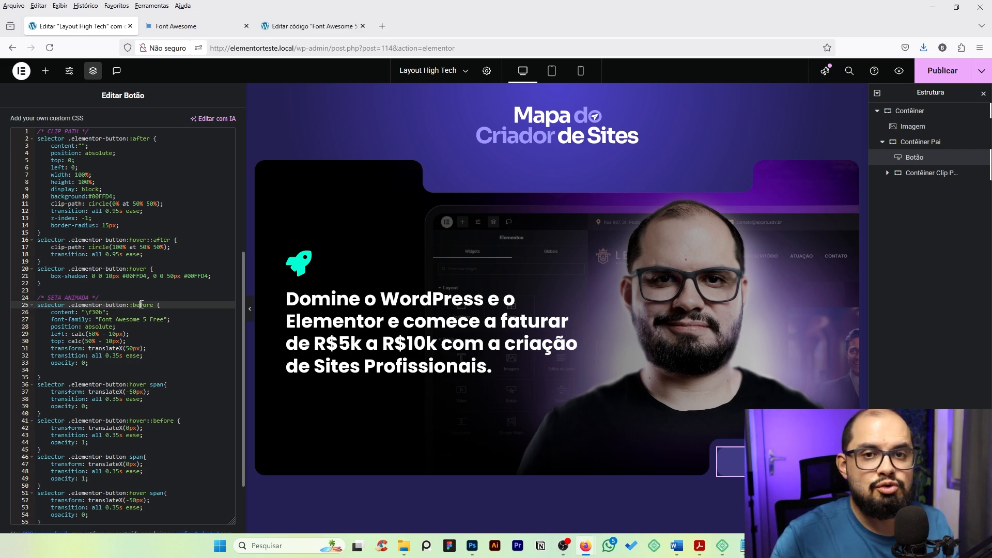
{"action": "scroll", "coordinate": [162, 215], "scroll_direction": "up", "scroll_amount": 2}
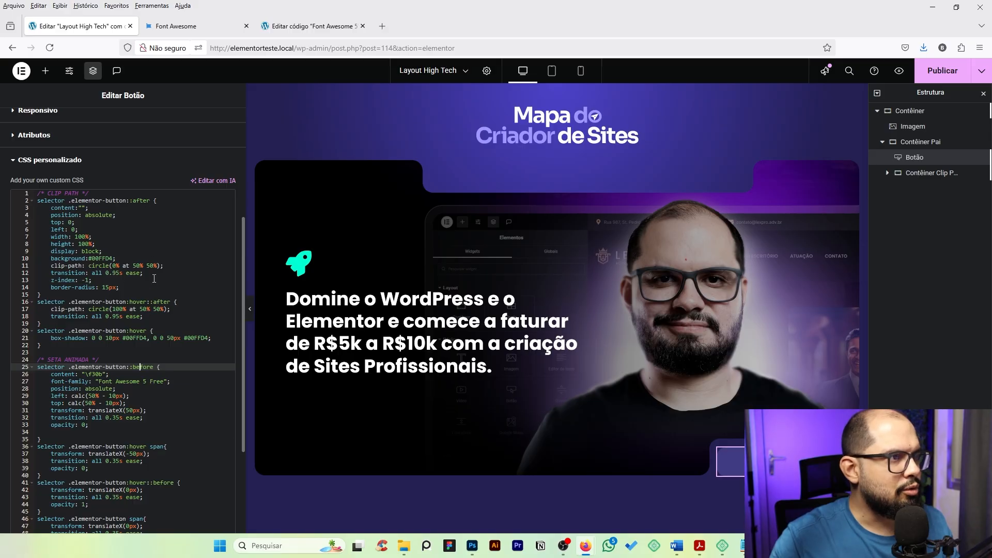
{"action": "scroll", "coordinate": [152, 323], "scroll_direction": "down", "scroll_amount": 2}
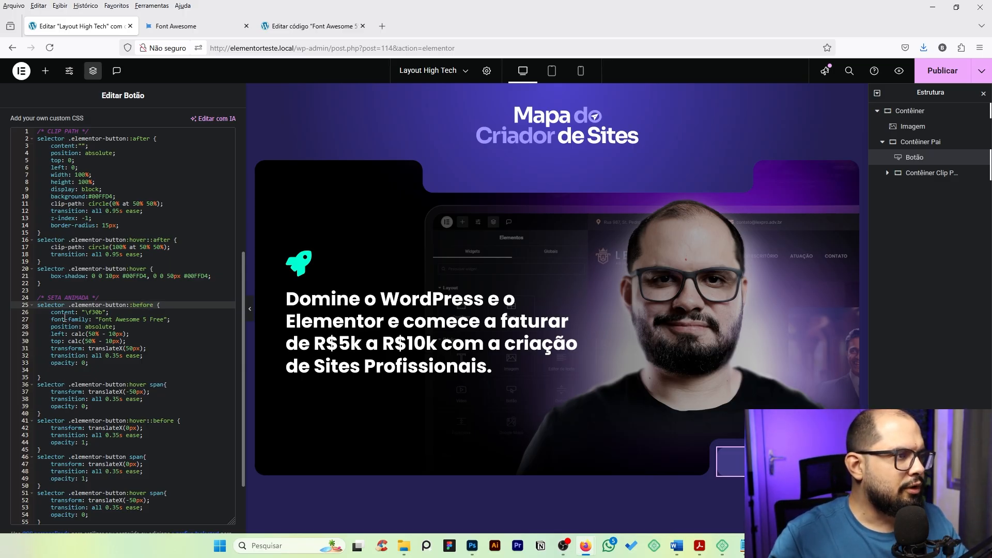
{"action": "left_click_drag", "start_coordinate": [51, 312], "coordinate": [107, 312]}
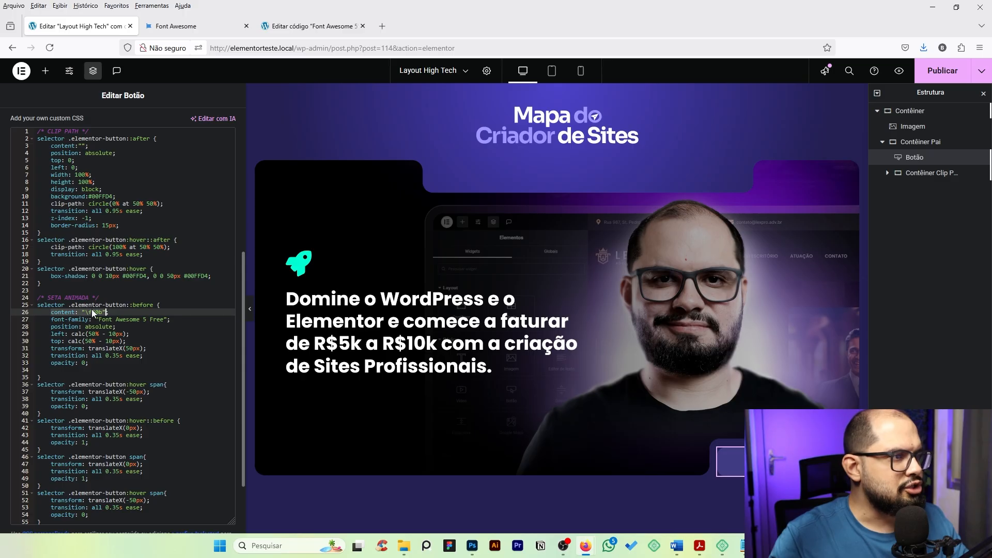
Step: Examine the font-family, position, left and top calc lines in the "SETA ANIMADA" ::before rule
{"action": "left_click", "coordinate": [93, 312]}
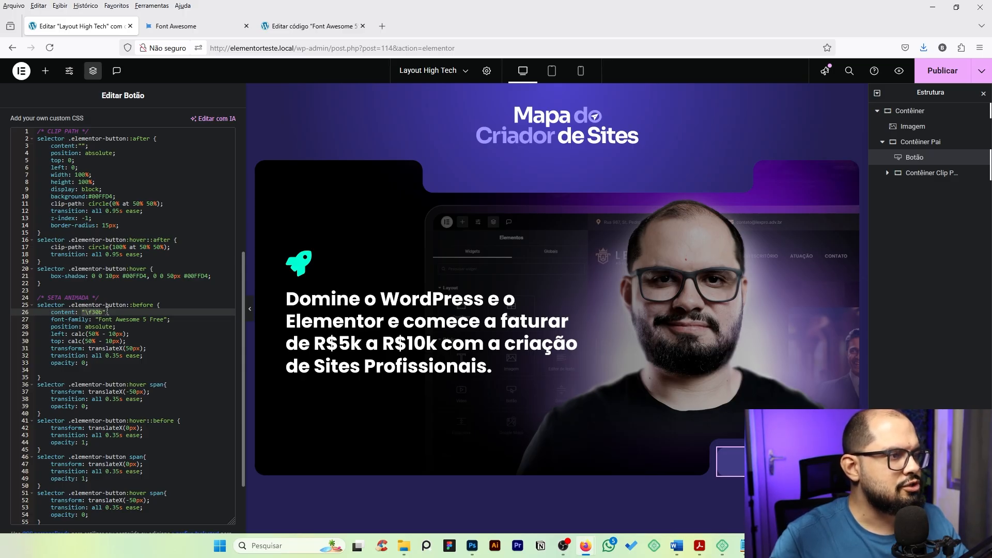
{"action": "left_click_drag", "start_coordinate": [61, 319], "coordinate": [154, 319]}
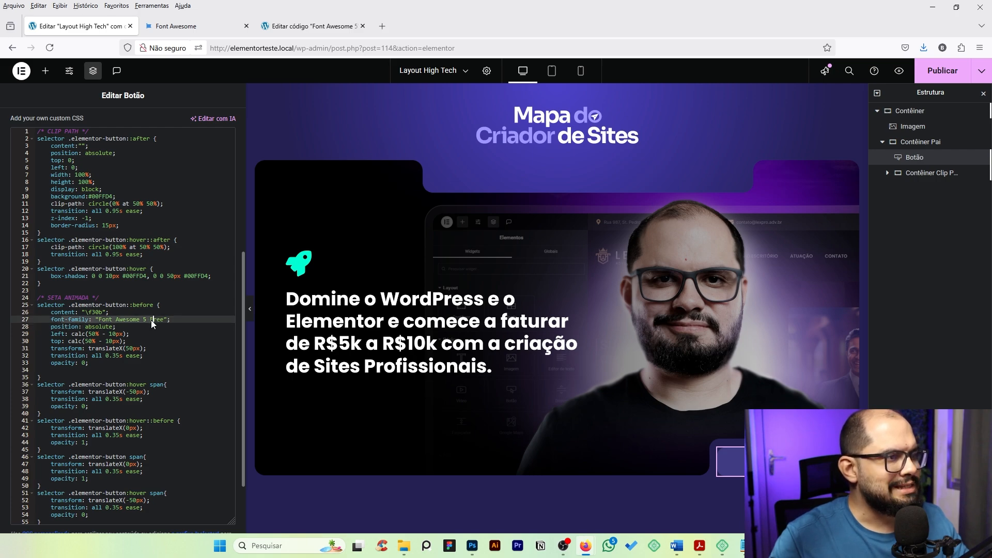
{"action": "left_click_drag", "start_coordinate": [51, 327], "coordinate": [122, 328]}
{"action": "left_click", "coordinate": [55, 334]}
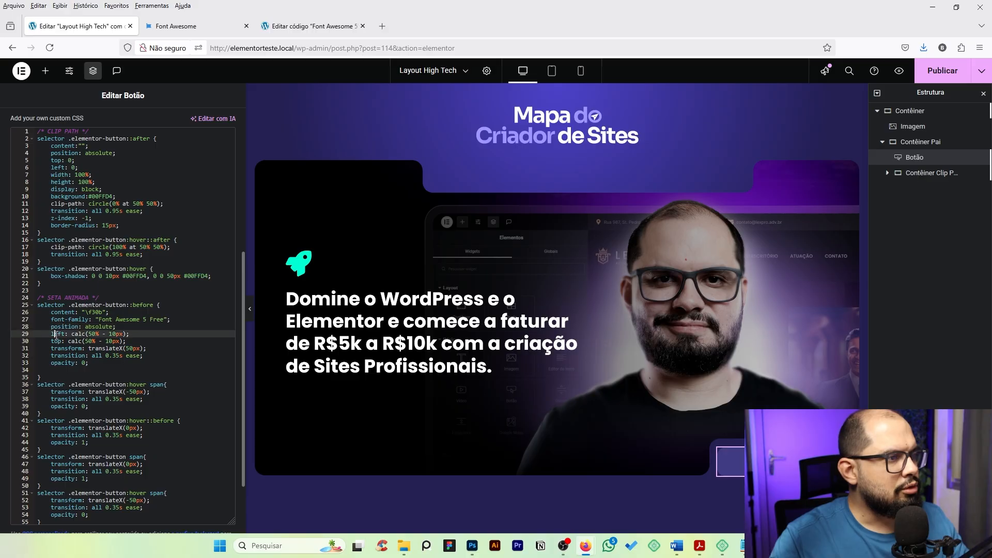
{"action": "left_click_drag", "start_coordinate": [51, 333], "coordinate": [66, 342]}
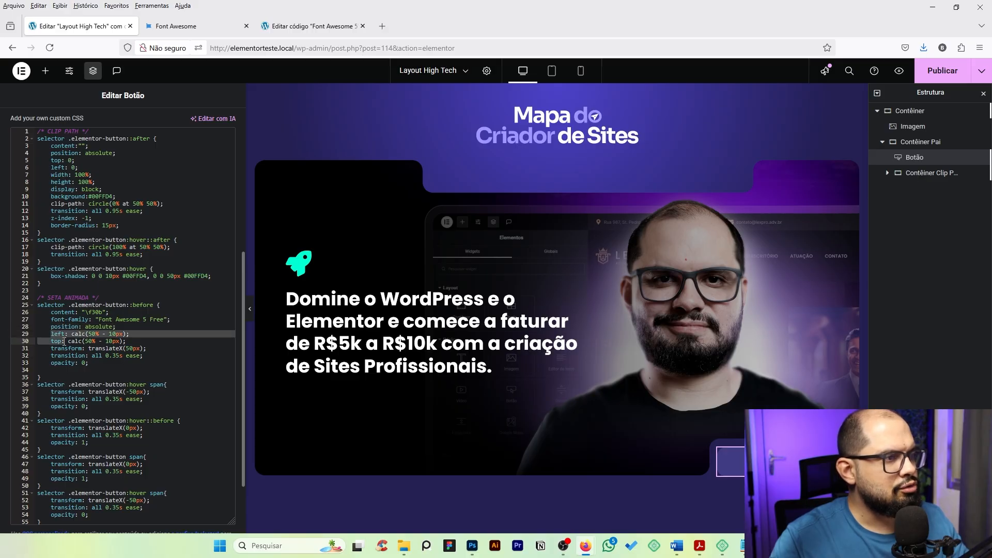
{"action": "left_click", "coordinate": [95, 341]}
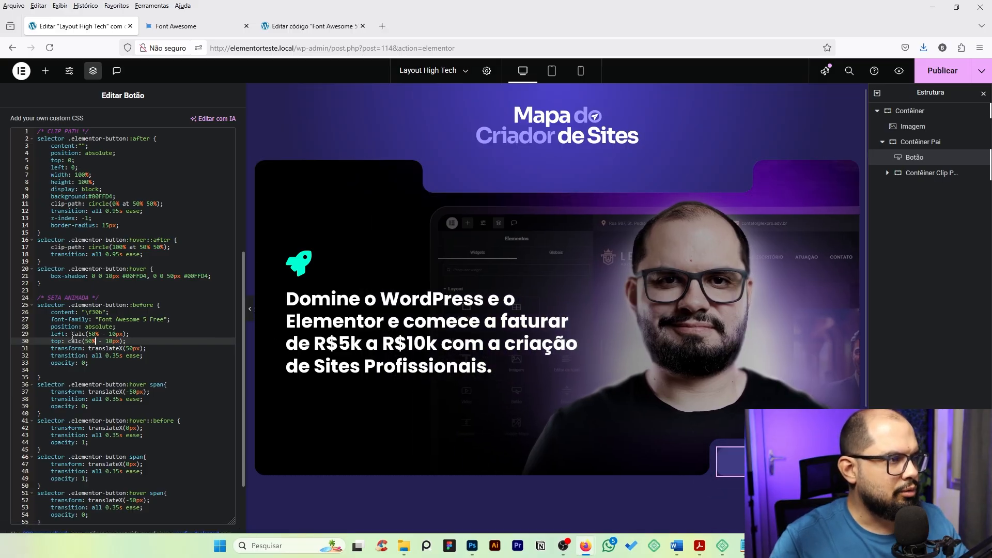
{"action": "left_click", "coordinate": [88, 334]}
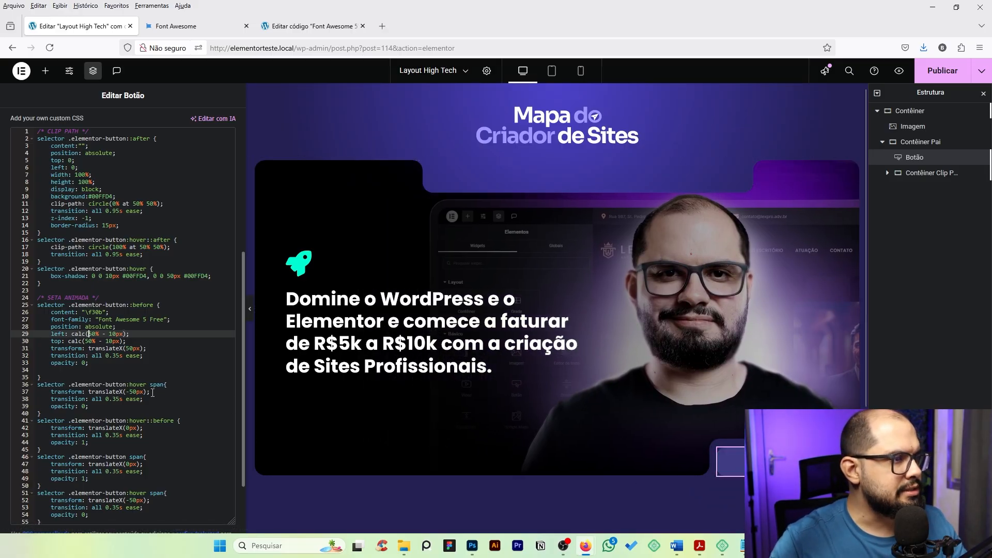
Step: Move the .elementor-button:hover::before rule directly below the .elementor-button::before rule in the button's custom CSS
{"action": "scroll", "coordinate": [152, 394], "scroll_direction": "down", "scroll_amount": 1}
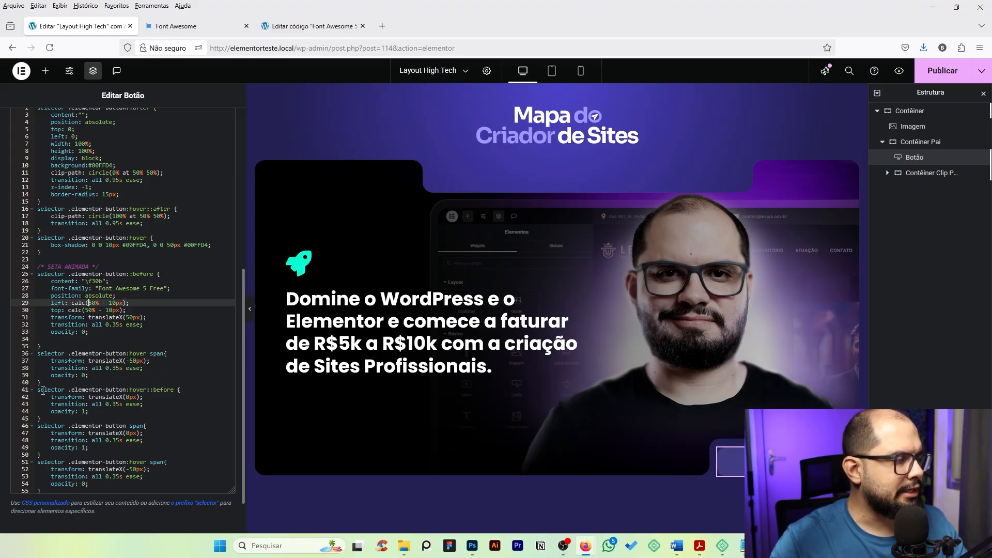
{"action": "left_click_drag", "start_coordinate": [38, 391], "coordinate": [62, 390]}
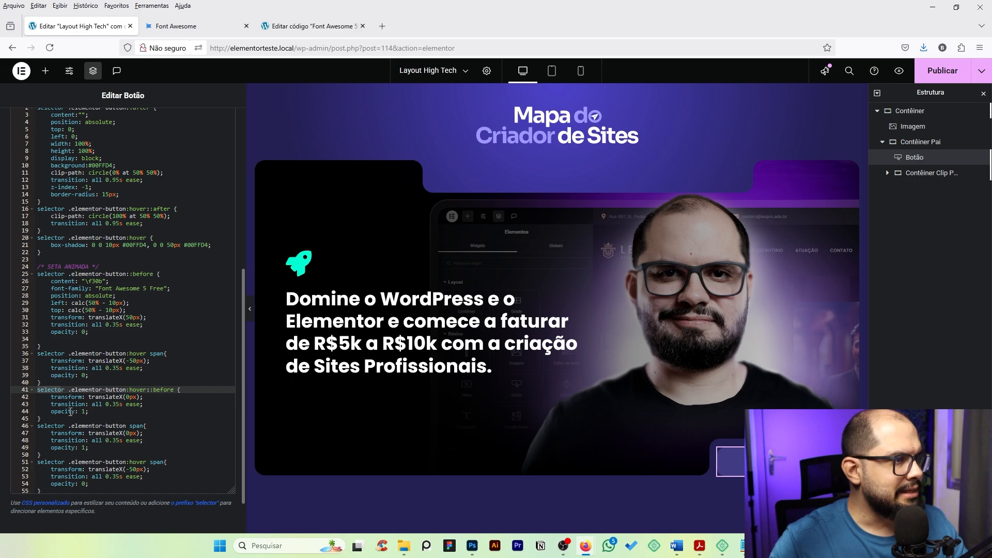
{"action": "left_click_drag", "start_coordinate": [51, 418], "coordinate": [39, 393]}
{"action": "key", "text": "ctrl+c"}
{"action": "key", "text": "BackSpace"}
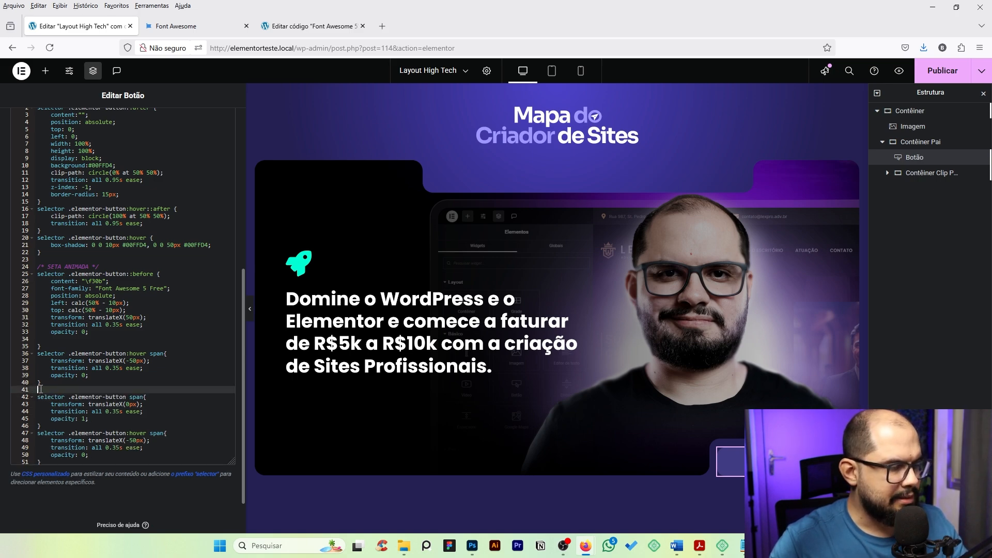
{"action": "left_click", "coordinate": [45, 345]}
{"action": "key", "text": "Return"}
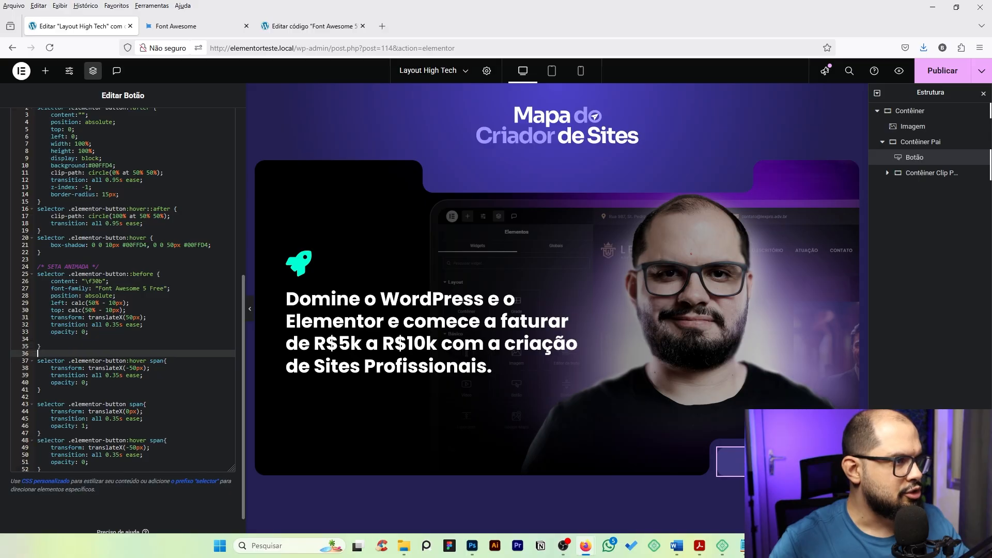
{"action": "key", "text": "ctrl+v"}
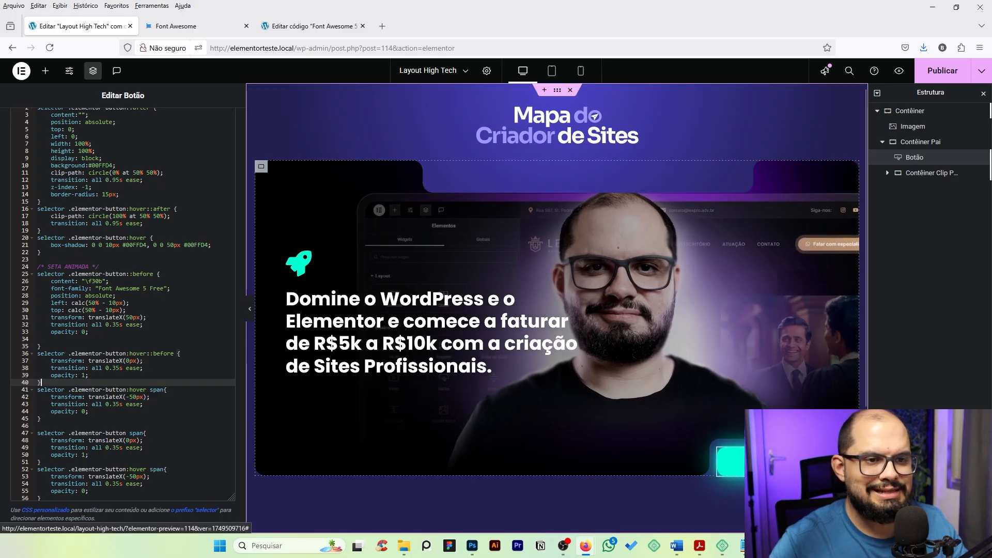
Step: Move the .elementor-button span rule directly above the first .elementor-button:hover span rule
{"action": "left_click", "coordinate": [83, 375]}
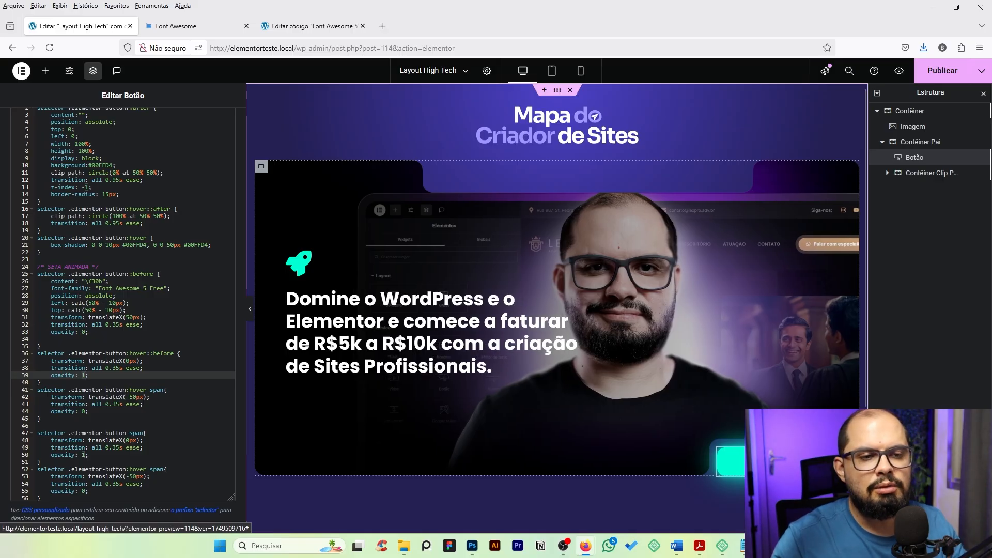
{"action": "left_click", "coordinate": [89, 382]}
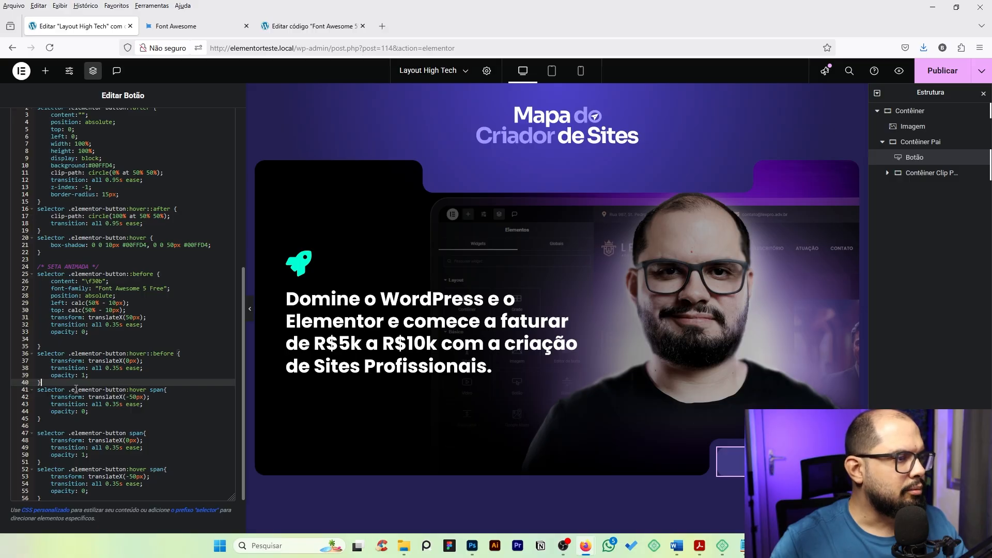
{"action": "left_click_drag", "start_coordinate": [72, 390], "coordinate": [129, 390]}
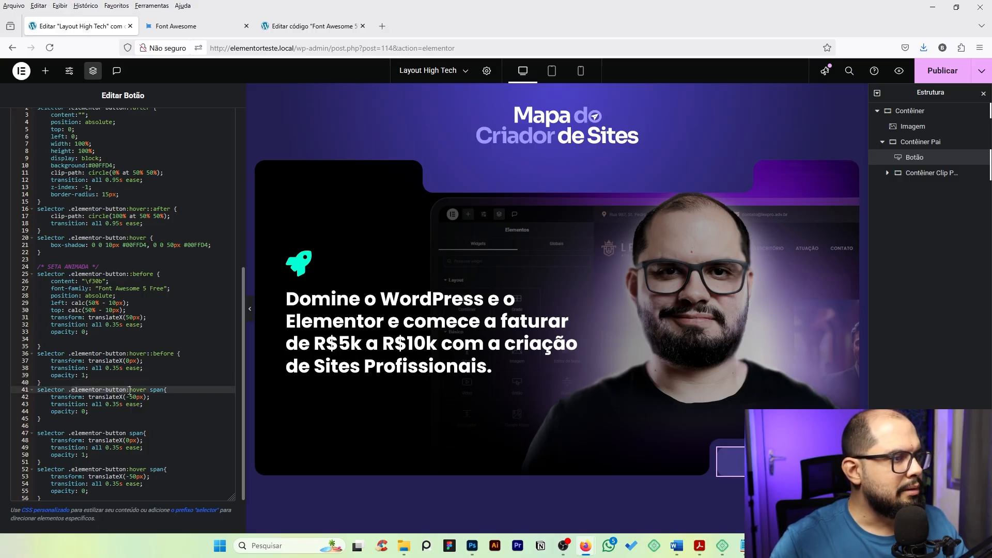
{"action": "left_click", "coordinate": [157, 390]}
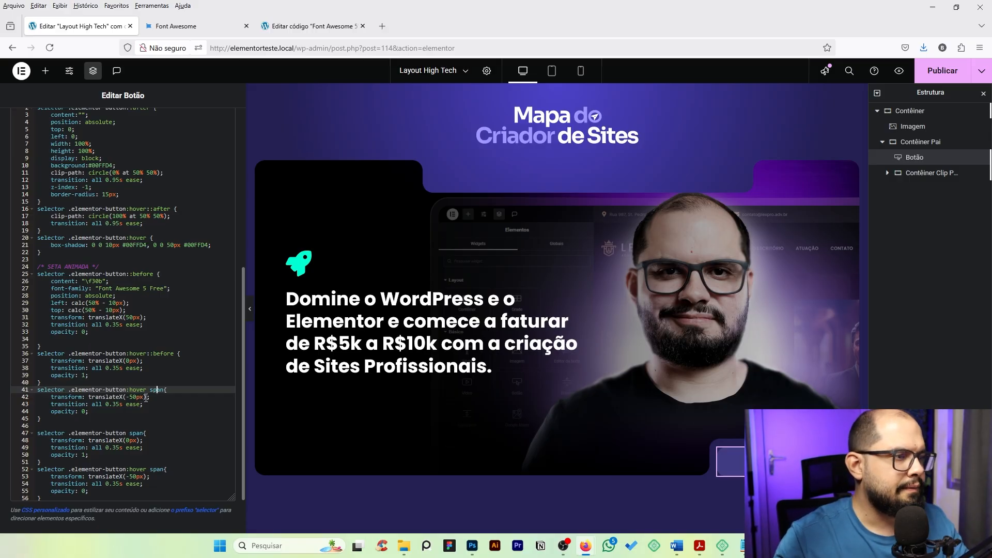
{"action": "left_click_drag", "start_coordinate": [70, 461], "coordinate": [35, 434]}
{"action": "key", "text": "ctrl+x"}
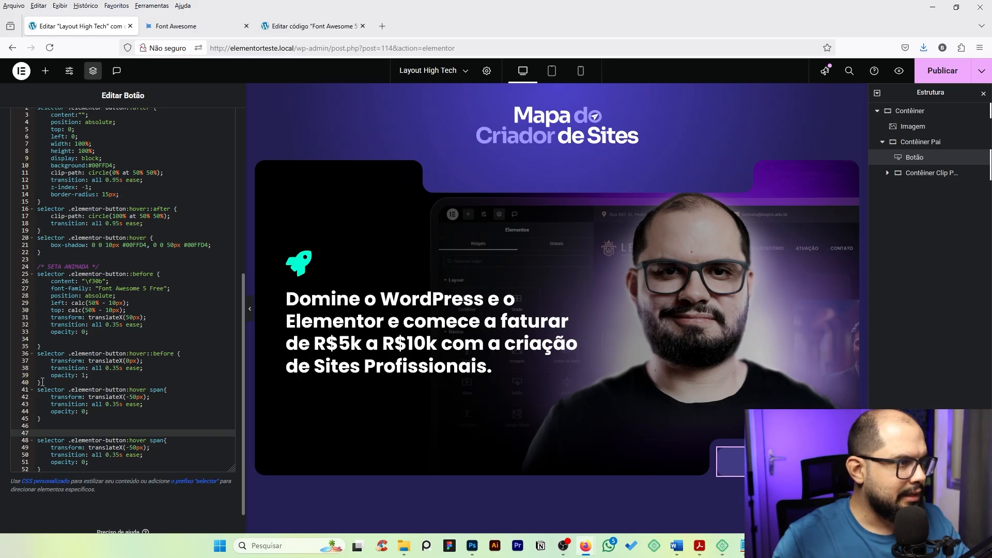
{"action": "left_click", "coordinate": [47, 382]}
{"action": "key", "text": "Return"}
{"action": "key", "text": "ctrl+v"}
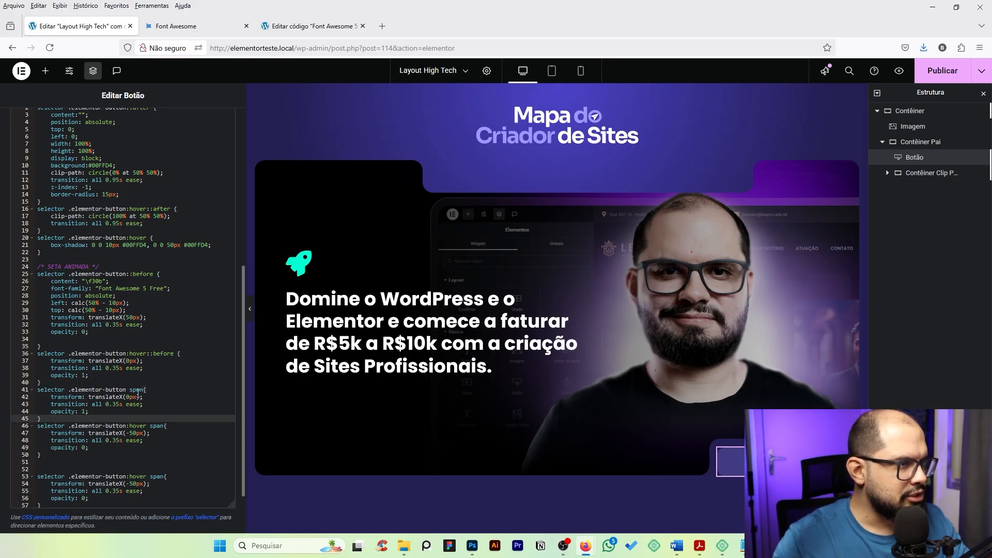
Step: Inspect the "Saiba Mais" button's HTML in the browser developer tools down to its elementor-button-text span, and return to the editing view
{"action": "left_click", "coordinate": [249, 310]}
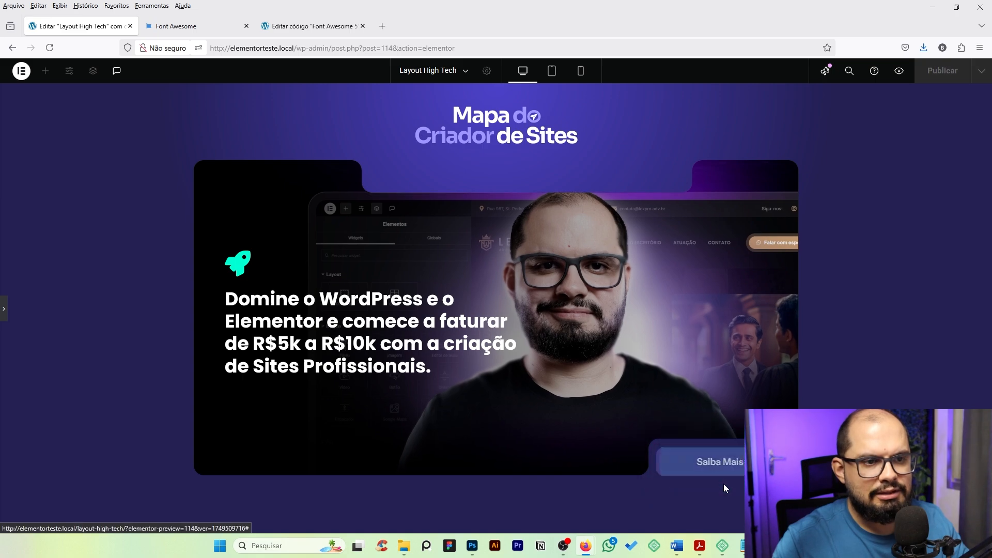
{"action": "right_click", "coordinate": [731, 464]}
{"action": "left_click", "coordinate": [754, 457]}
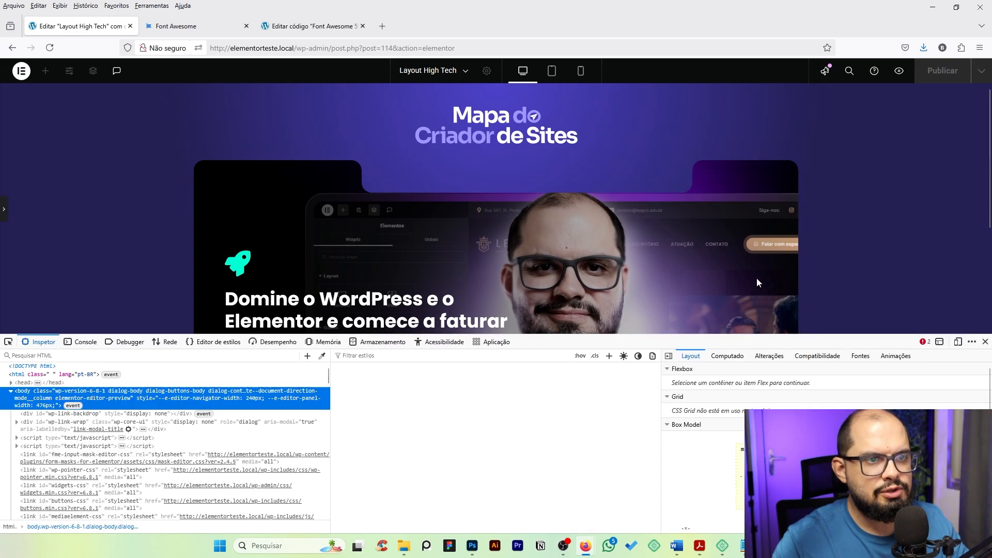
{"action": "scroll", "coordinate": [764, 313], "scroll_direction": "up", "scroll_amount": 1}
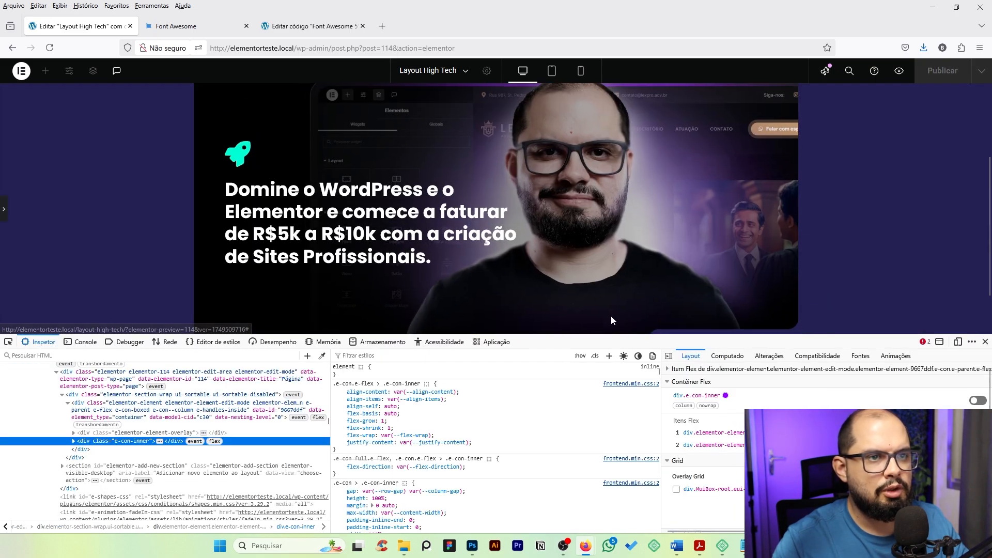
{"action": "left_click_drag", "start_coordinate": [629, 334], "coordinate": [627, 422]}
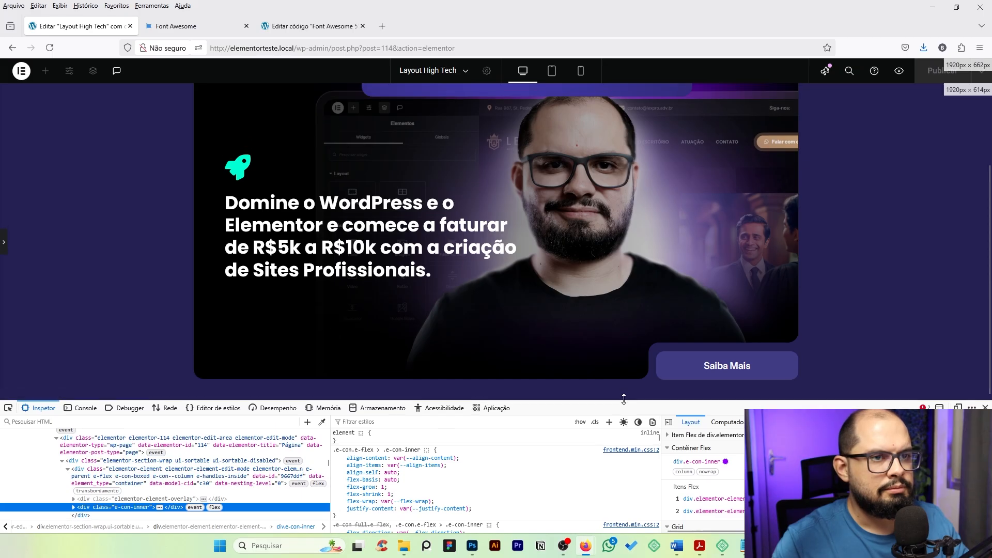
{"action": "left_click", "coordinate": [9, 409]}
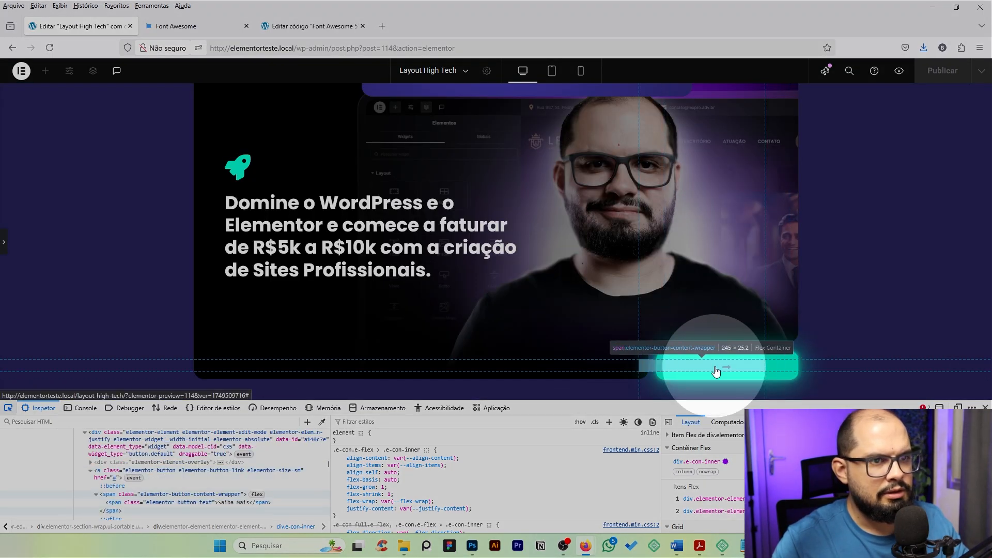
{"action": "left_click", "coordinate": [715, 371]}
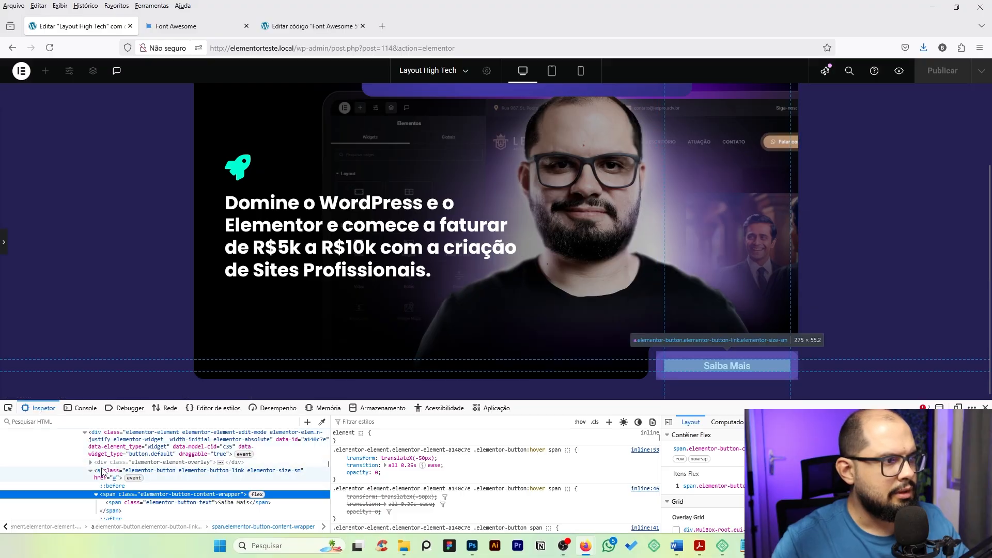
{"action": "left_click", "coordinate": [110, 503]}
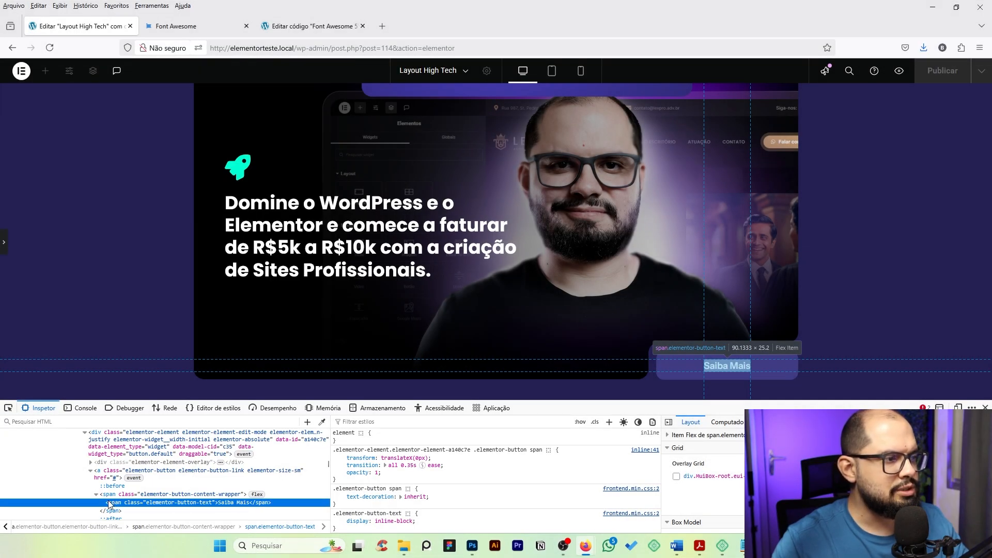
{"action": "key", "text": "F12"}
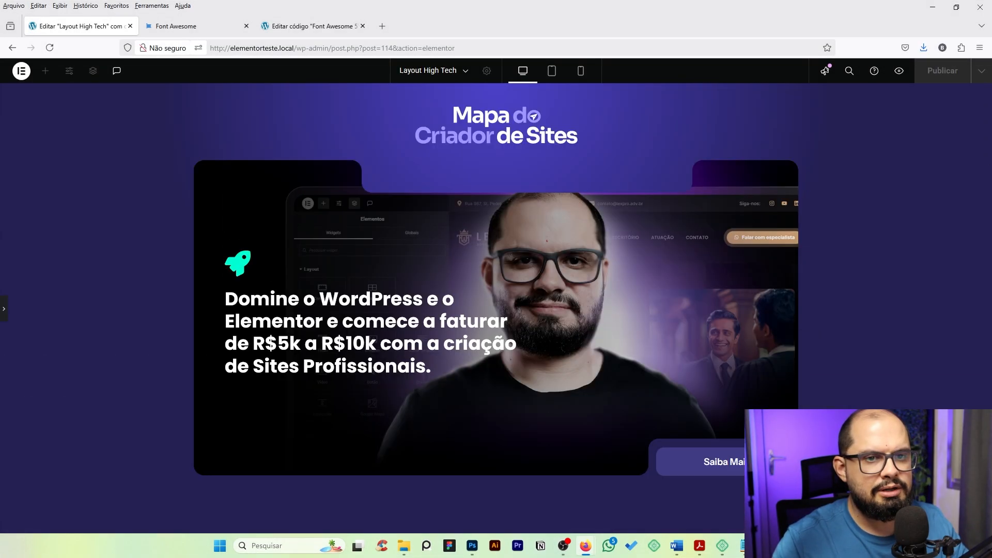
{"action": "left_click", "coordinate": [4, 309]}
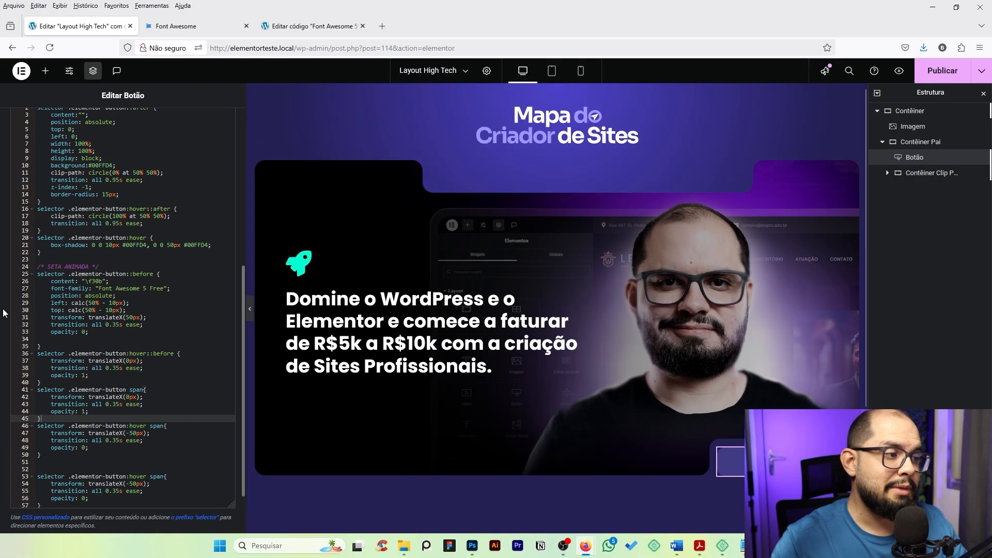
Step: Examine the button's normal and hover span rules in the custom CSS, going over their selectors, translateX and opacity lines
{"action": "double_click", "coordinate": [138, 390]}
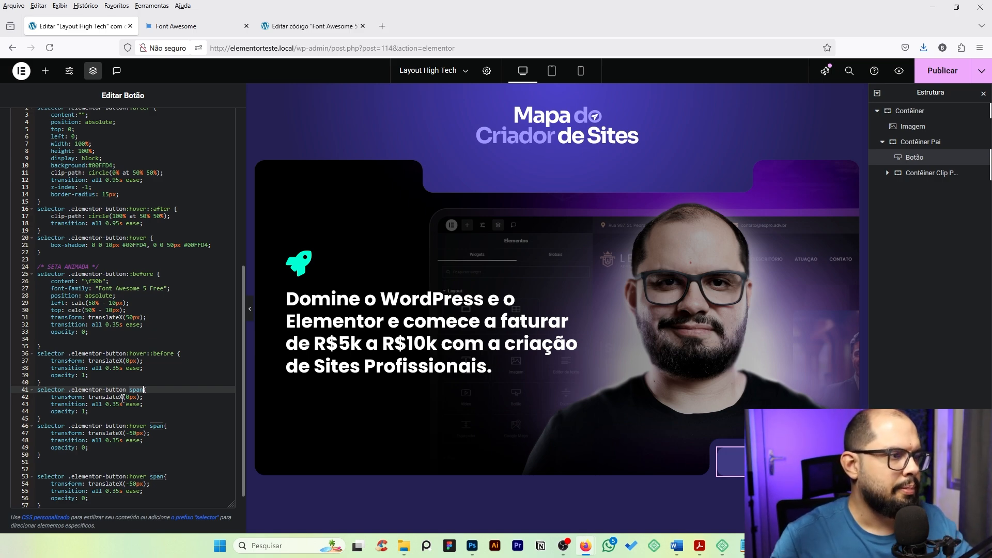
{"action": "left_click", "coordinate": [117, 426]}
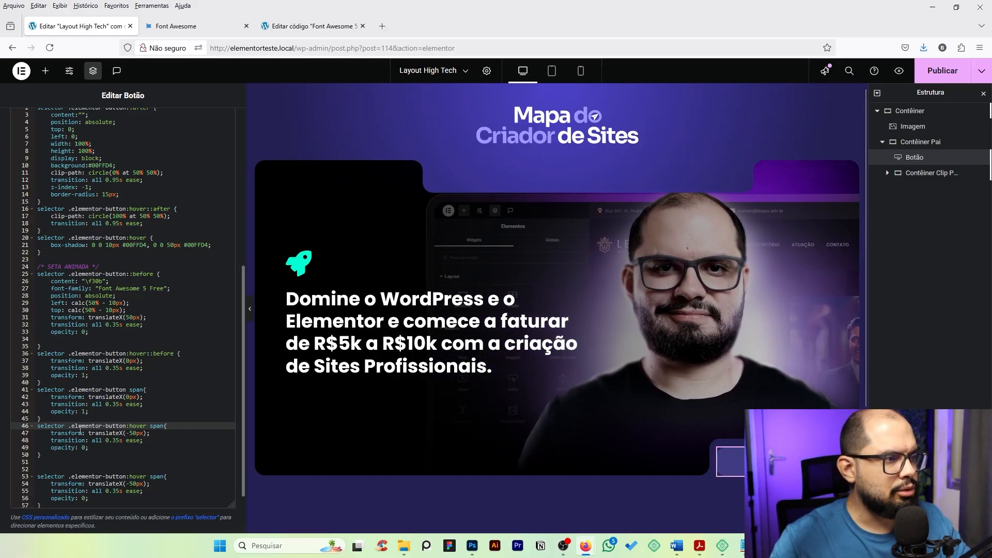
{"action": "left_click_drag", "start_coordinate": [81, 425], "coordinate": [131, 426]}
{"action": "left_click", "coordinate": [151, 425]}
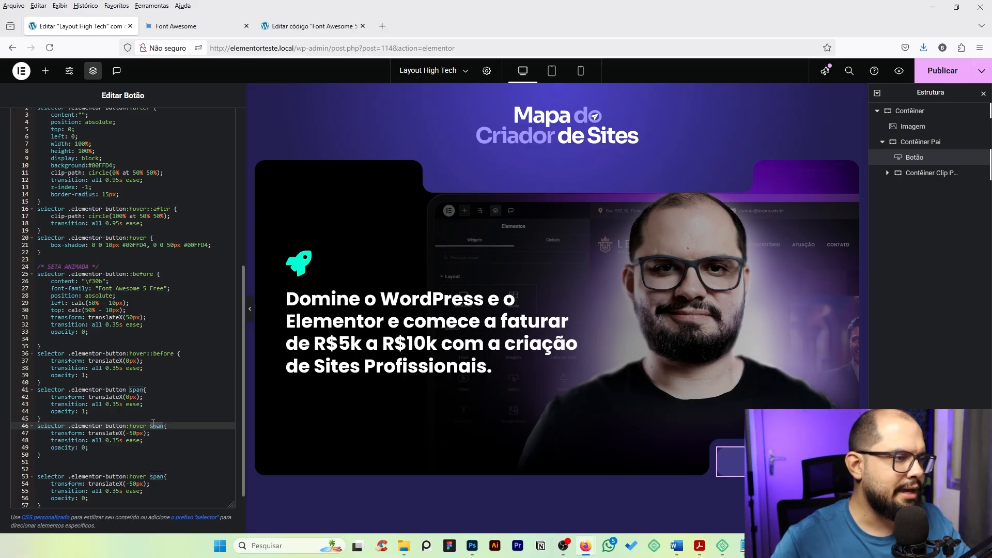
{"action": "left_click", "coordinate": [133, 433]}
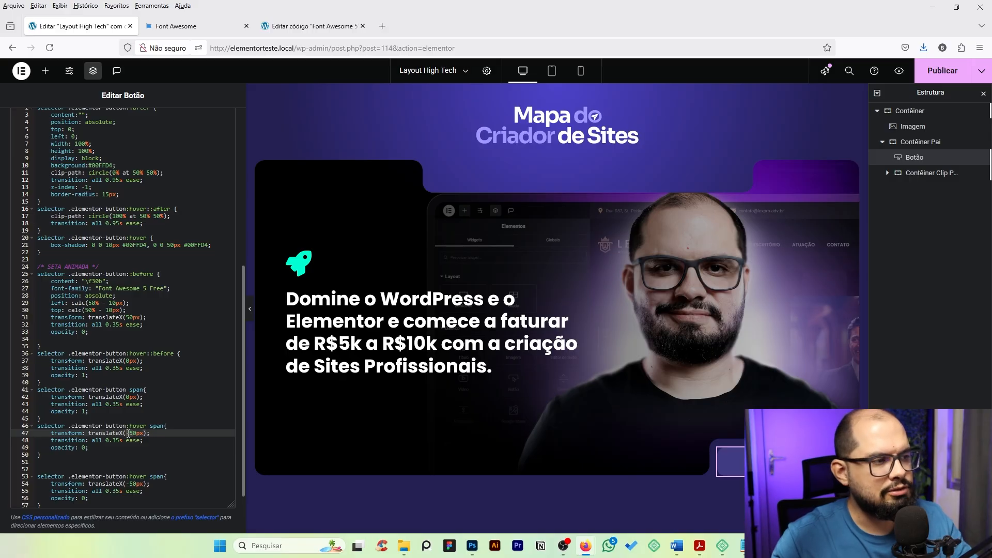
{"action": "left_click", "coordinate": [83, 447]}
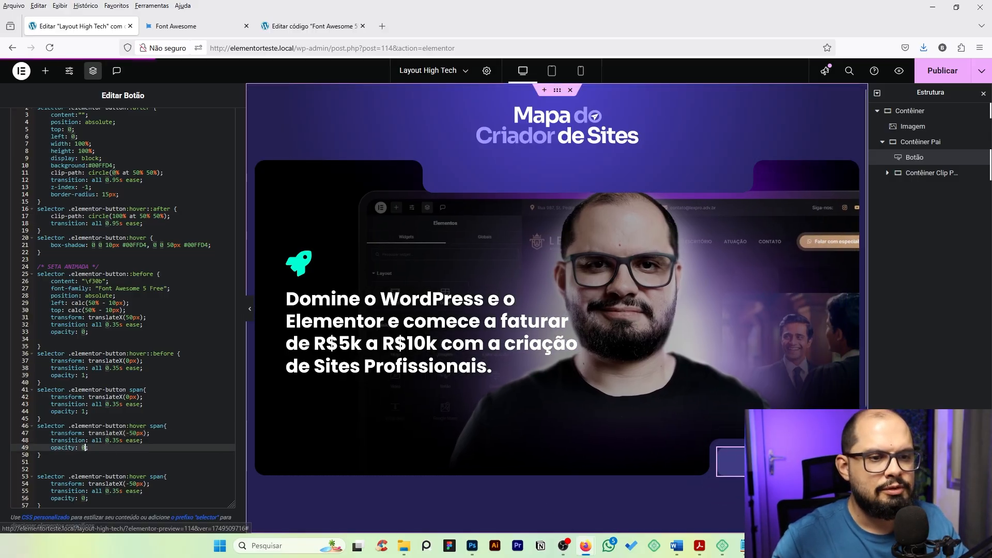
Step: Delete the duplicate .elementor-button:hover span rule at the end of the custom CSS, including the blank lines before it
{"action": "scroll", "coordinate": [142, 418], "scroll_direction": "down", "scroll_amount": 2}
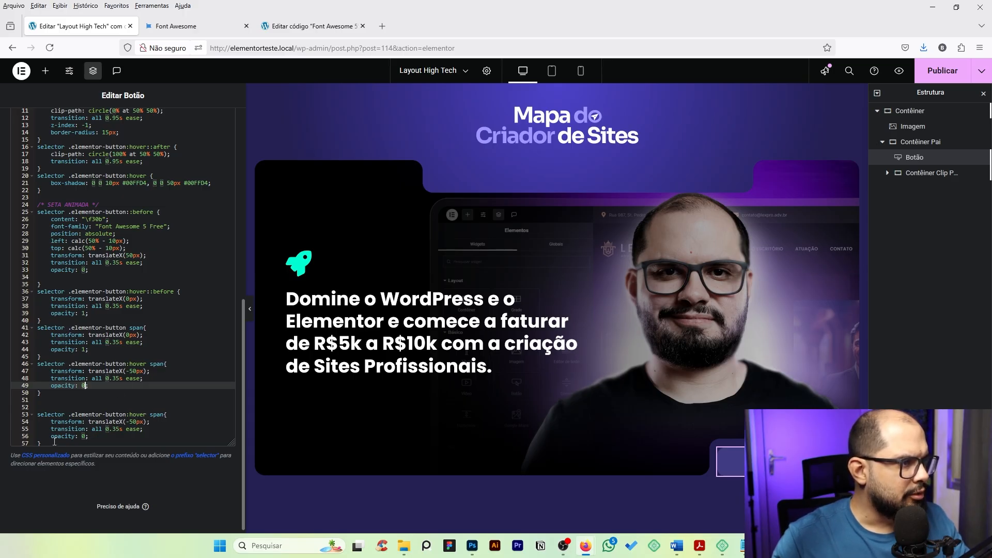
{"action": "left_click_drag", "start_coordinate": [48, 443], "coordinate": [31, 402]}
{"action": "key", "text": "BackSpace"}
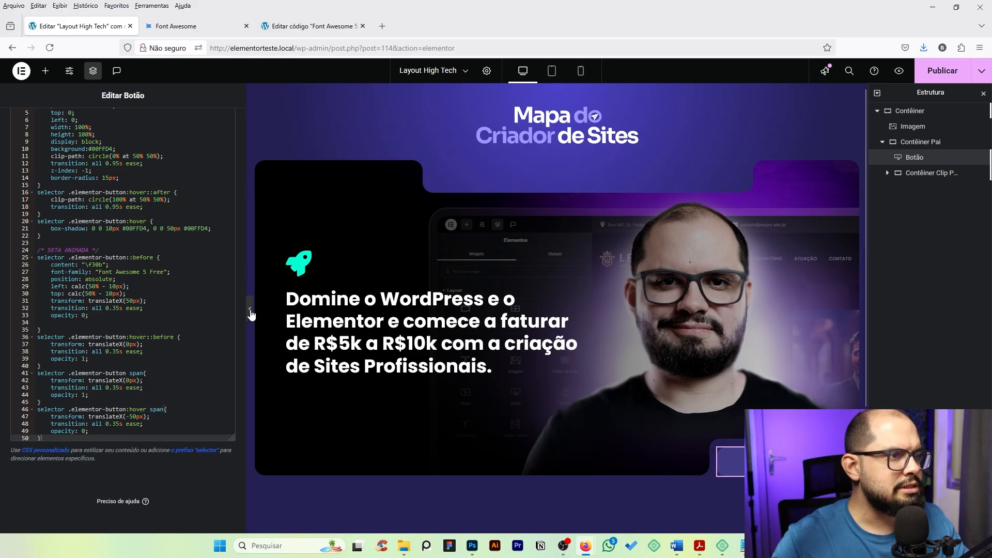
Step: Preview the "Saiba Mais" button's hover animation on the full-width page, and switch to the "Font Awesome 5" custom code page
{"action": "left_click", "coordinate": [249, 310]}
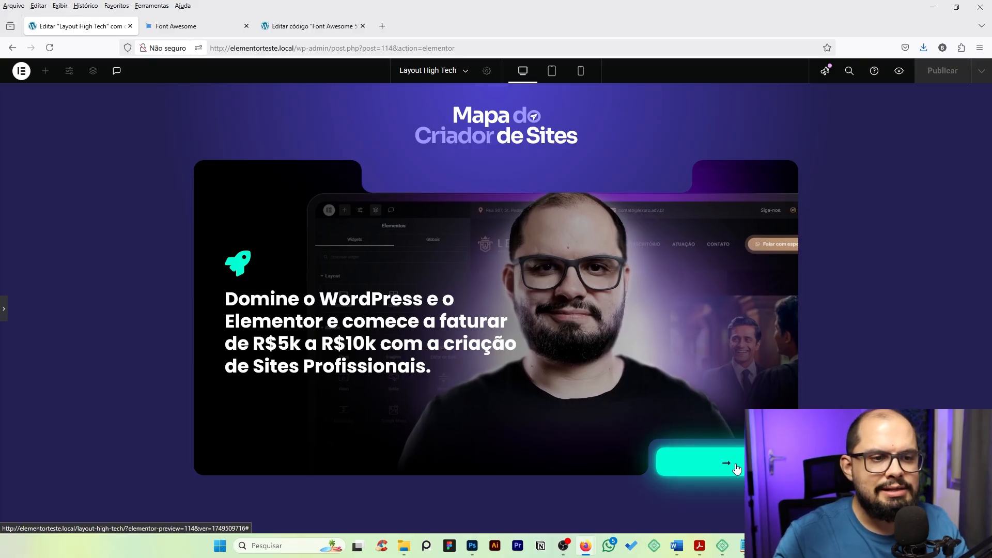
{"action": "left_click", "coordinate": [290, 27]}
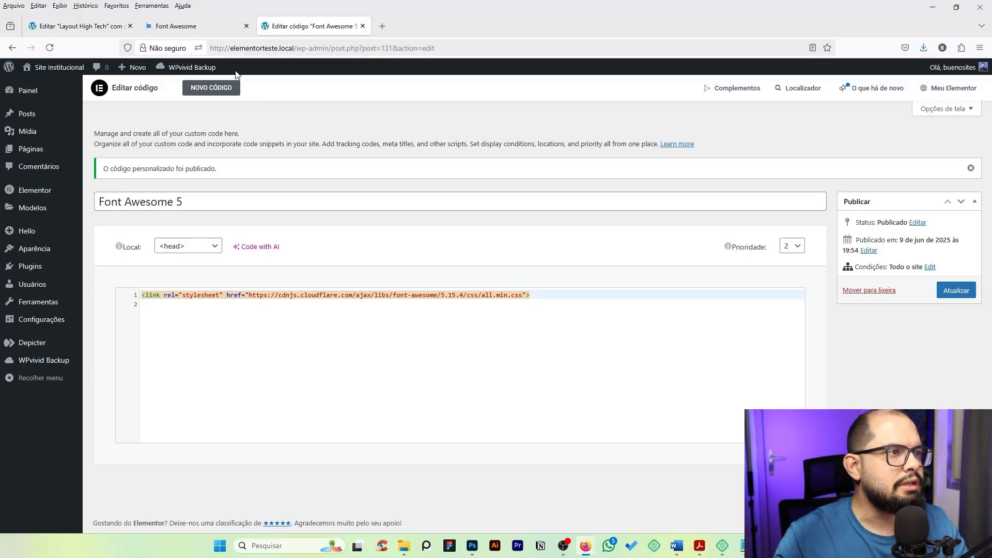
Step: Search the Font Awesome icon library for "like" and copy the Unicode of the solid thumbs-up icon
{"action": "left_click", "coordinate": [182, 29]}
{"action": "left_click", "coordinate": [824, 77]}
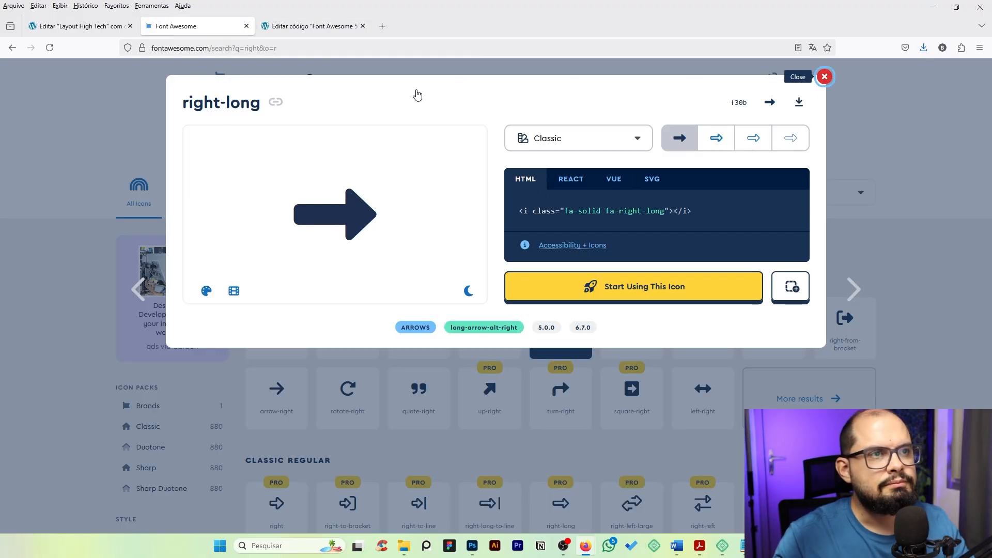
{"action": "double_click", "coordinate": [336, 127]}
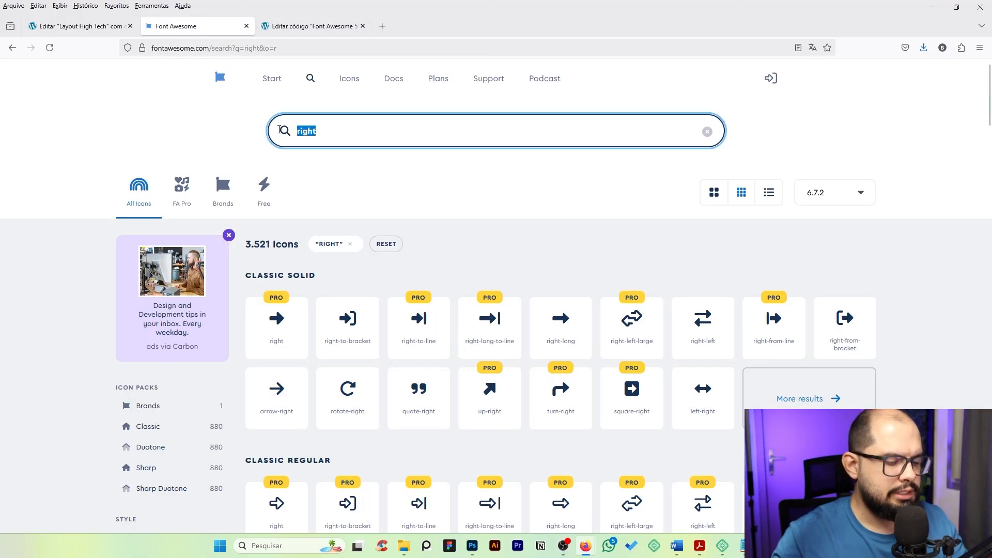
{"action": "type", "text": "rike"}
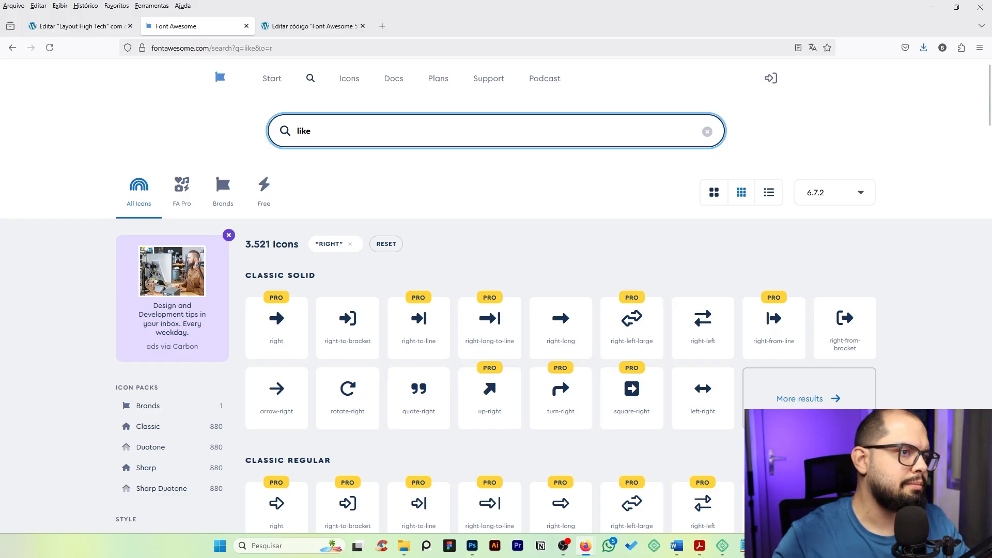
{"action": "left_click", "coordinate": [274, 330]}
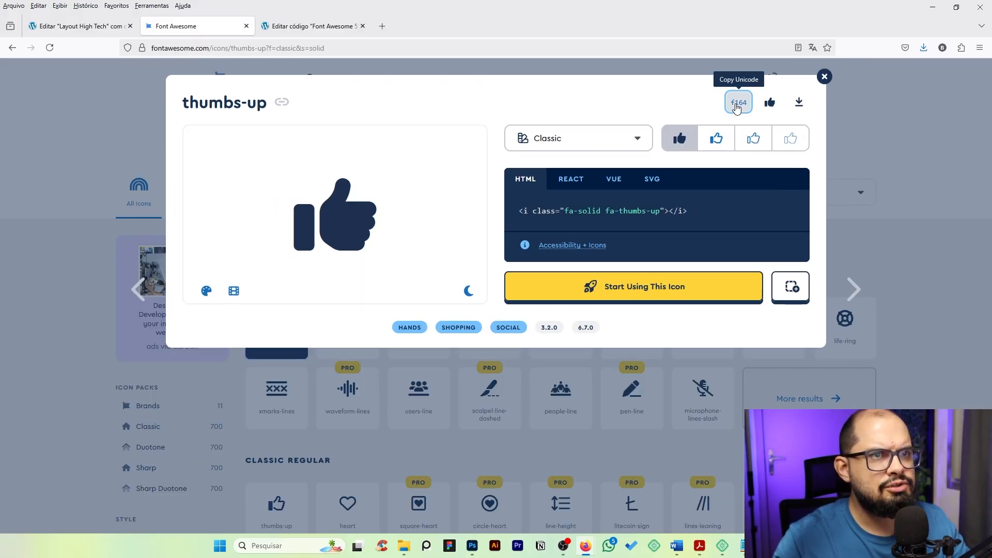
{"action": "left_click", "coordinate": [739, 103]}
Step: Replace the icon code in the .elementor-button::before content line of the button's custom CSS with f164, keeping the backslash
{"action": "left_click", "coordinate": [80, 25]}
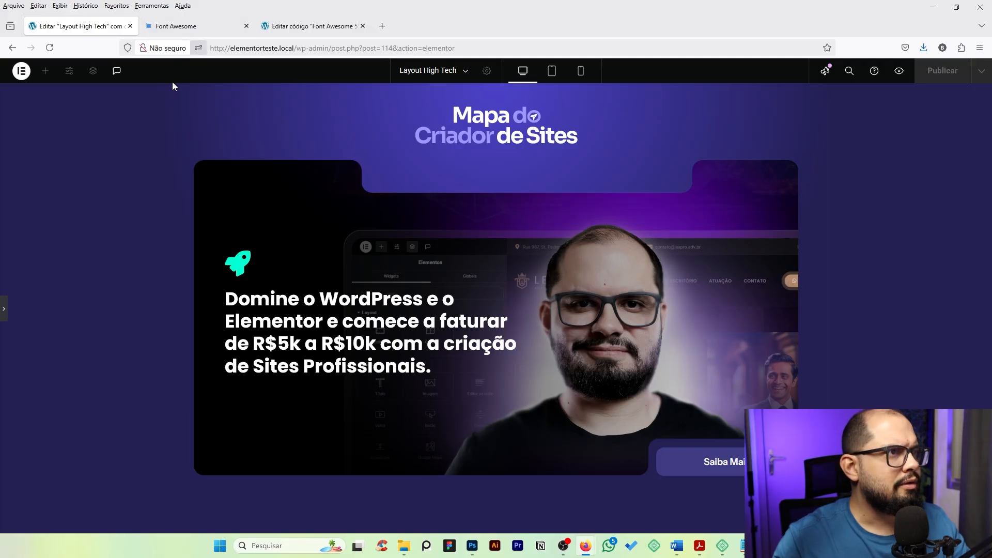
{"action": "left_click", "coordinate": [3, 310]}
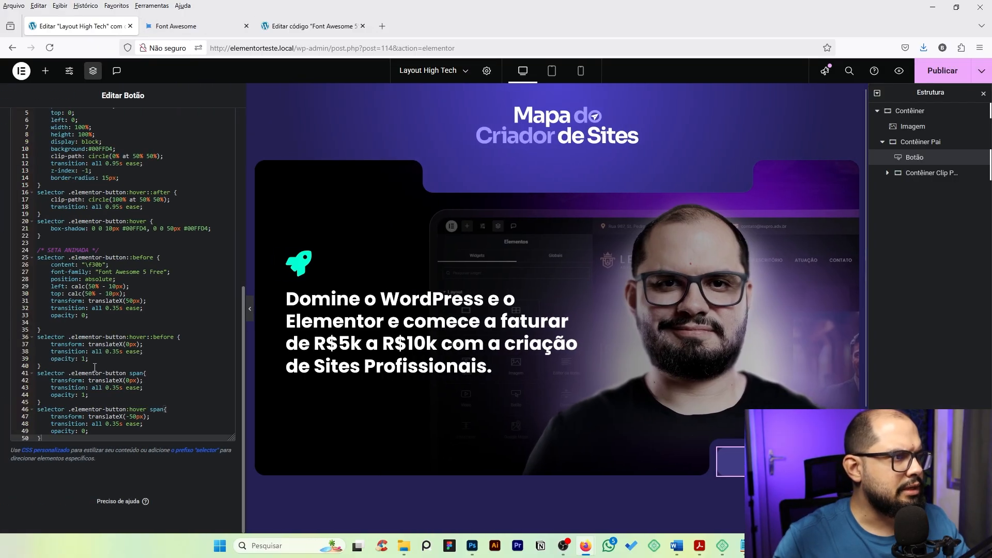
{"action": "left_click", "coordinate": [91, 264]}
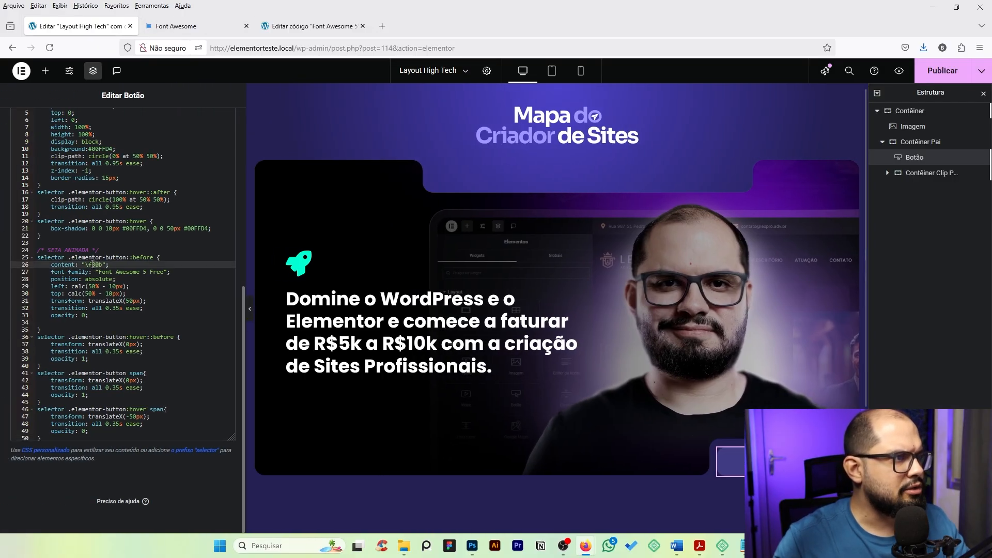
{"action": "left_click_drag", "start_coordinate": [89, 263], "coordinate": [103, 263]}
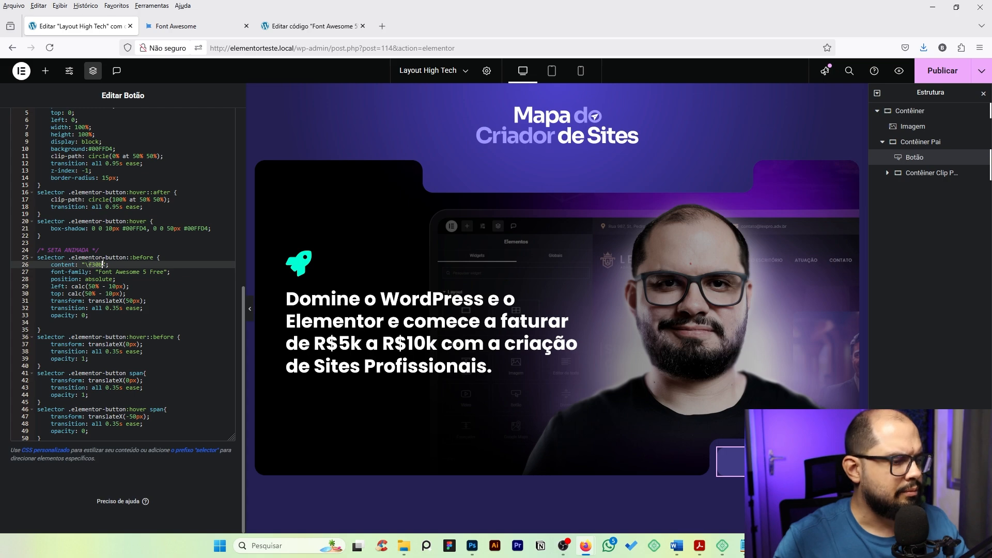
{"action": "key", "text": "ctrl+v"}
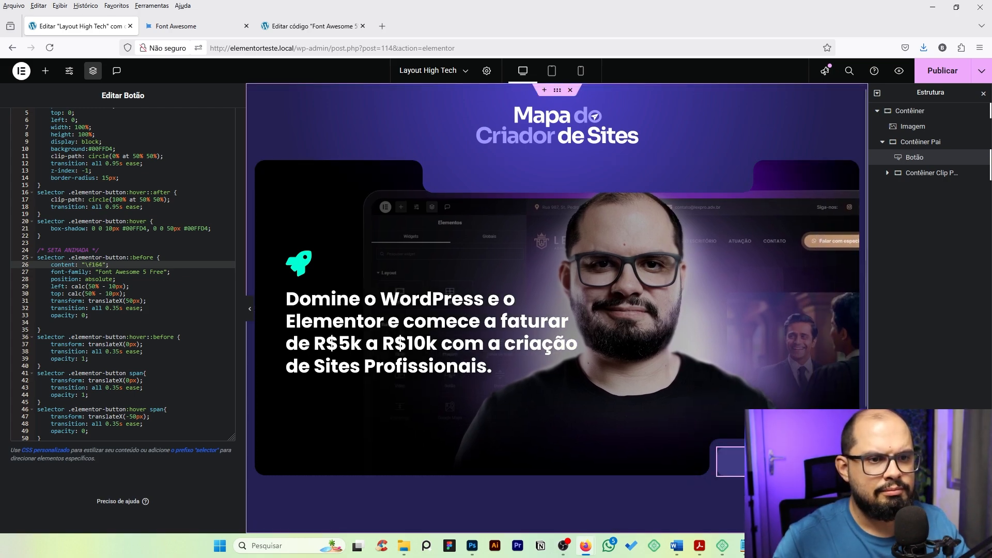
Step: Change the button's text to "Deixe seu Like" and show the page at full width without the editing panels
{"action": "scroll", "coordinate": [89, 139], "scroll_direction": "up", "scroll_amount": 10}
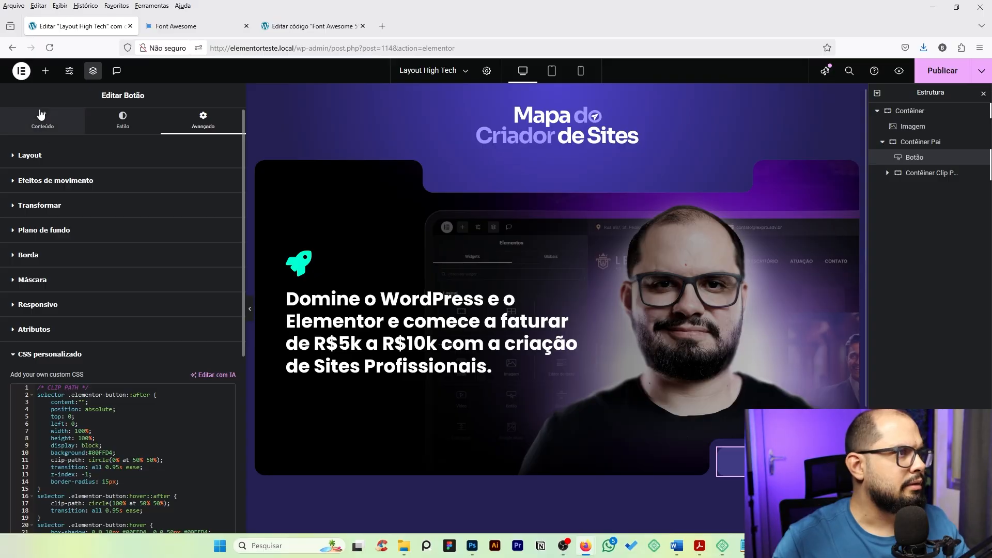
{"action": "left_click", "coordinate": [42, 123]}
{"action": "left_click_drag", "start_coordinate": [150, 205], "coordinate": [100, 202]}
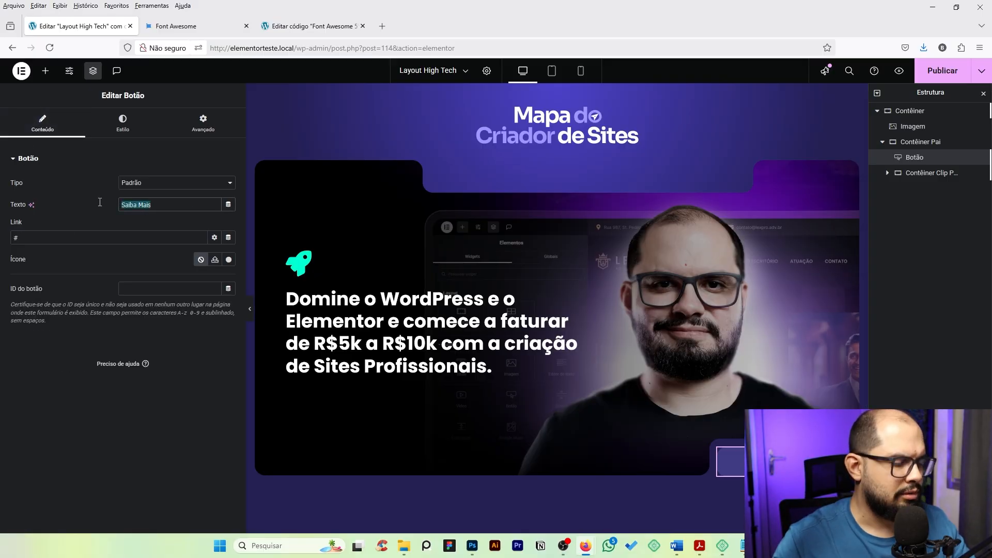
{"action": "type", "text": "Deixe se"}
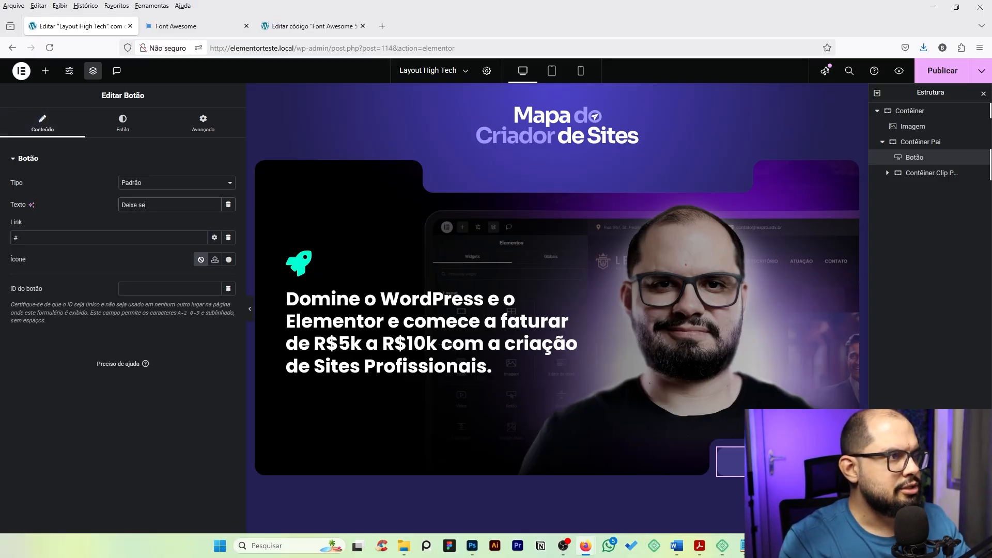
{"action": "type", "text": "u Like"}
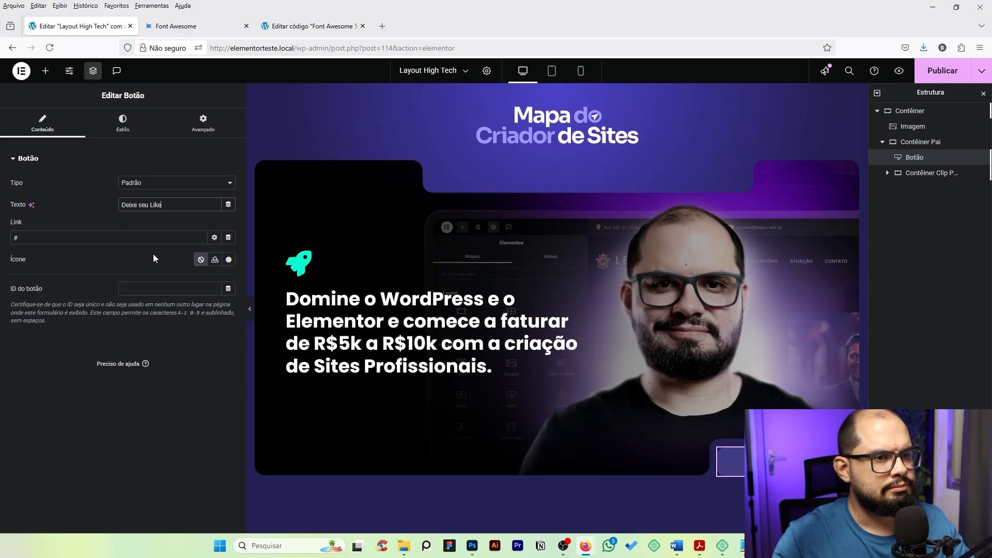
{"action": "left_click", "coordinate": [250, 309]}
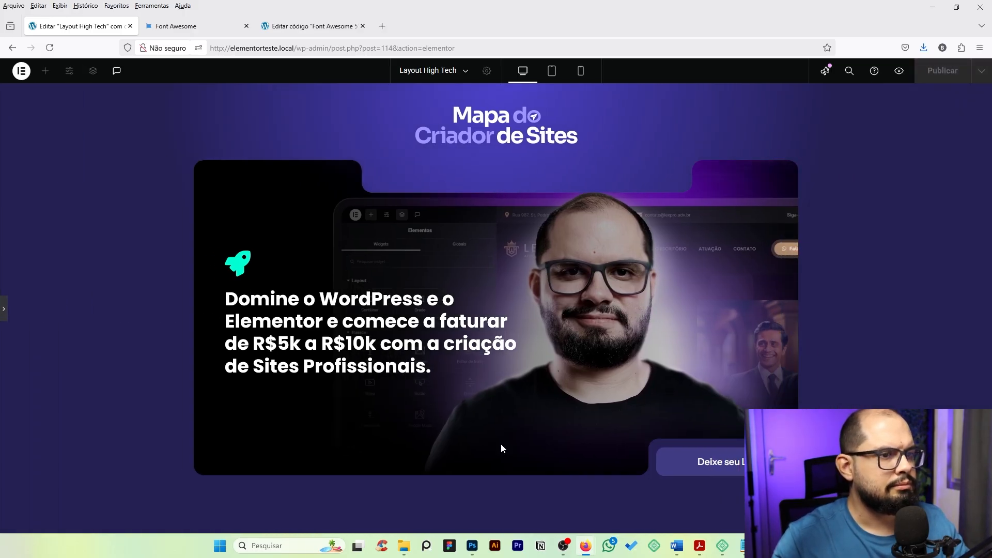